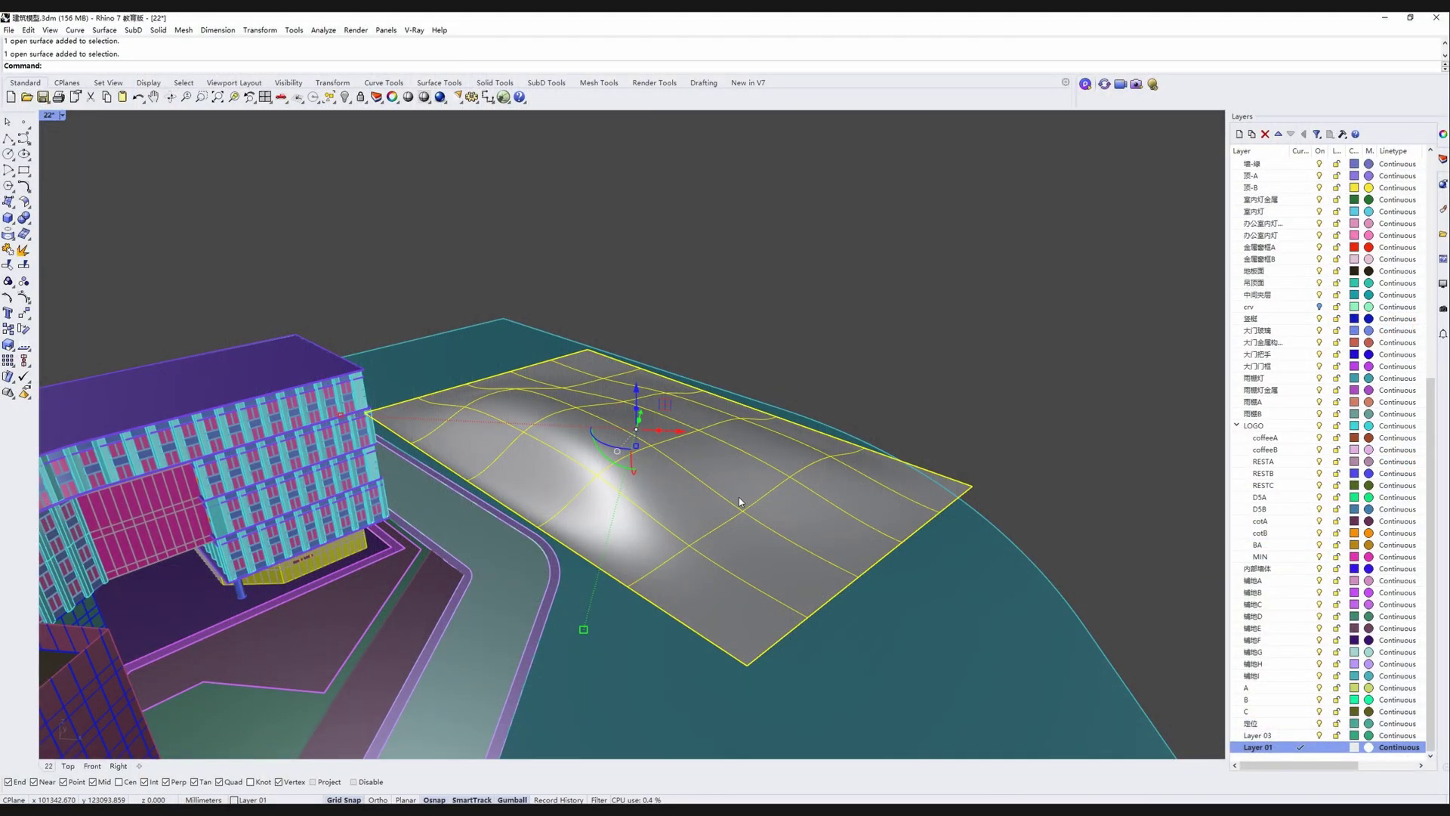
Switch to D5 Render, place the imported 山体.3dm hill model in the scene and align it with the context model.
right_drag(739, 497, 710, 512)
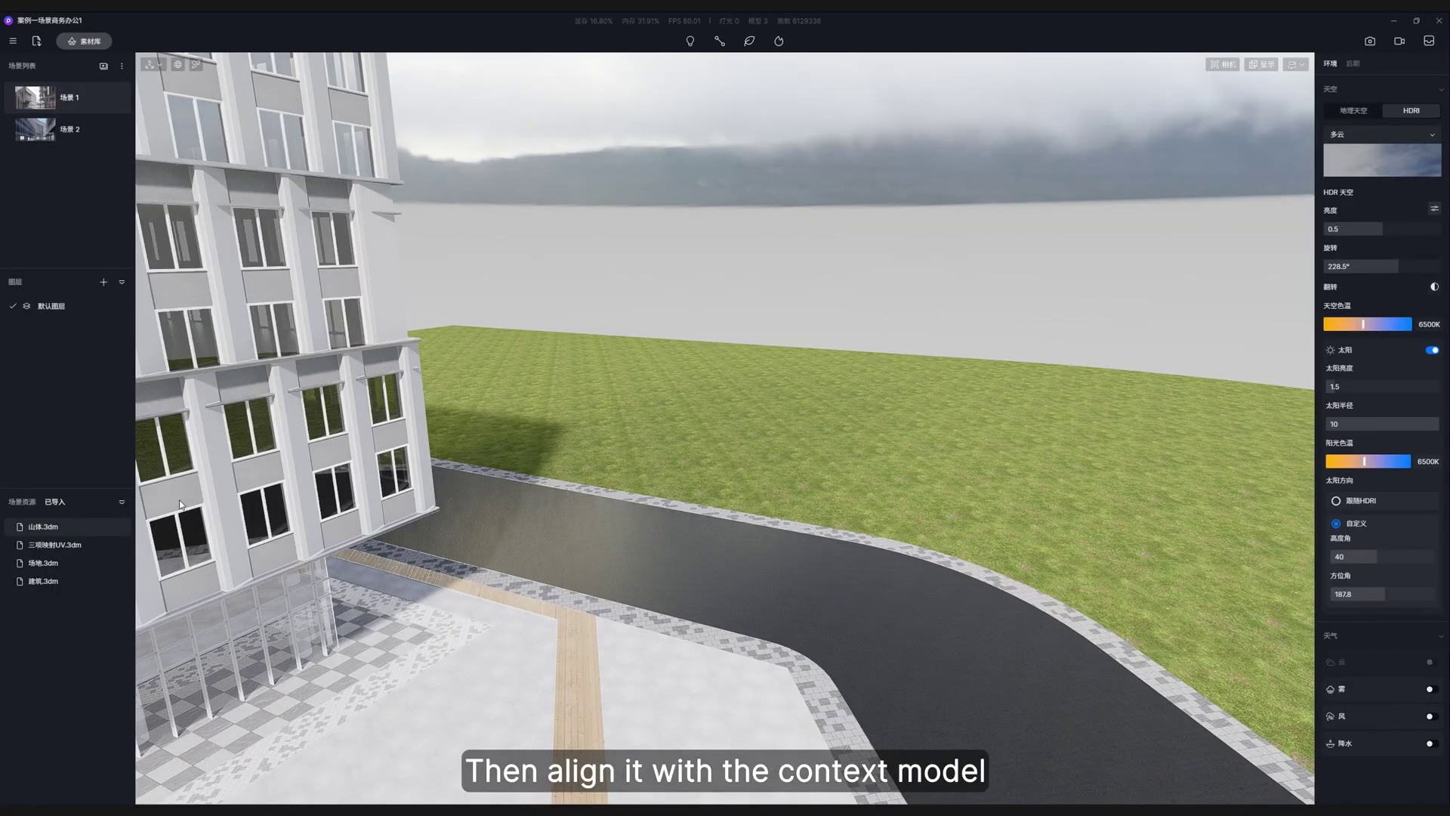
drag(48, 526, 773, 393)
ctrl+click(720, 467)
click(1391, 134)
Copy the grass material from the existing lawn and paste it onto the hill surface.
right_drag(744, 407, 861, 459)
key(Escape)
key(i)
click(938, 553)
key(ctrl+c)
click(599, 339)
key(ctrl+v)
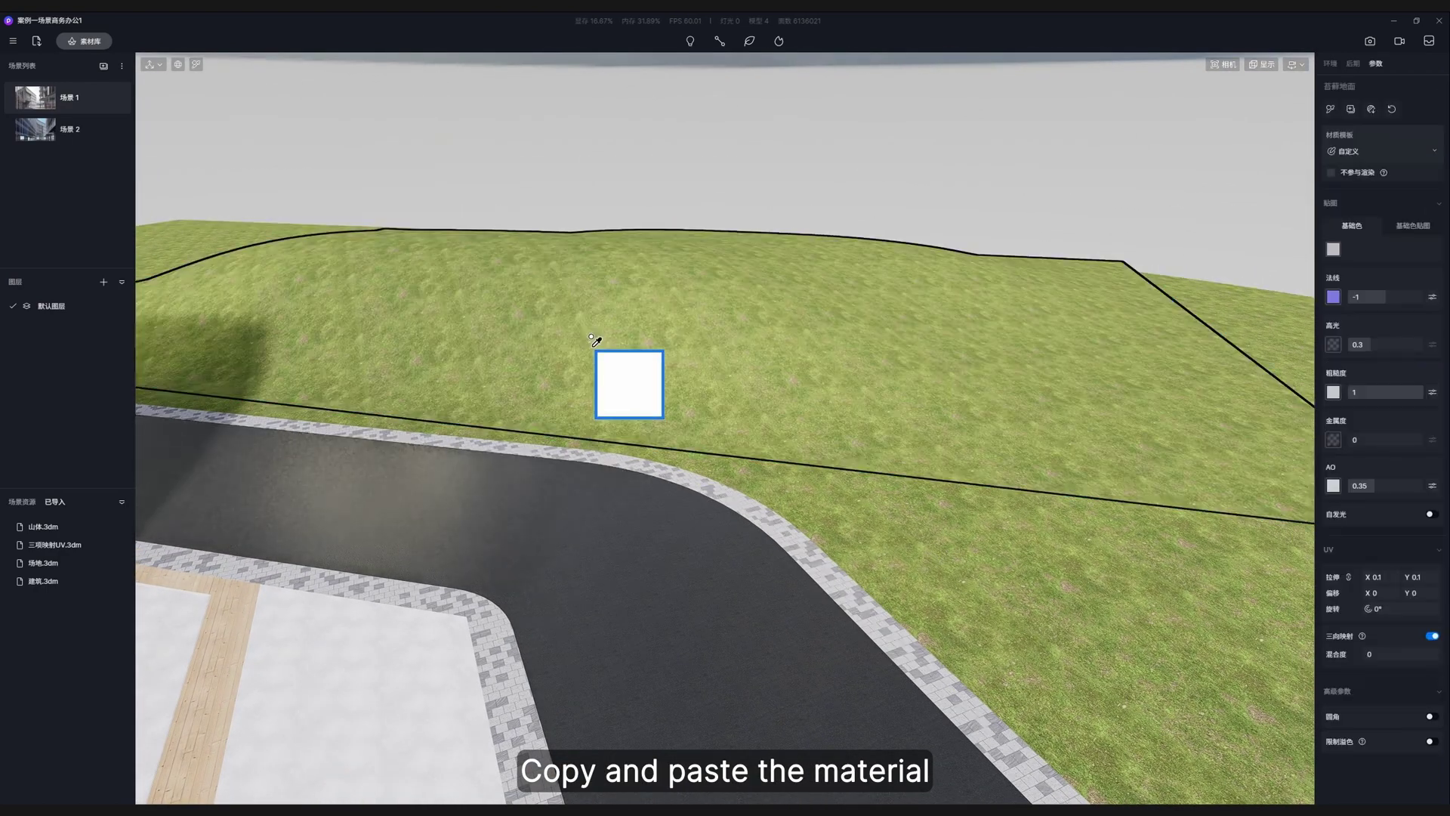
key(Escape)
Inspect the grass-covered hill from above and return to the saved view 场景 1.
right_drag(790, 396, 369, 447)
key(Escape)
scroll(453, 451, down, 5)
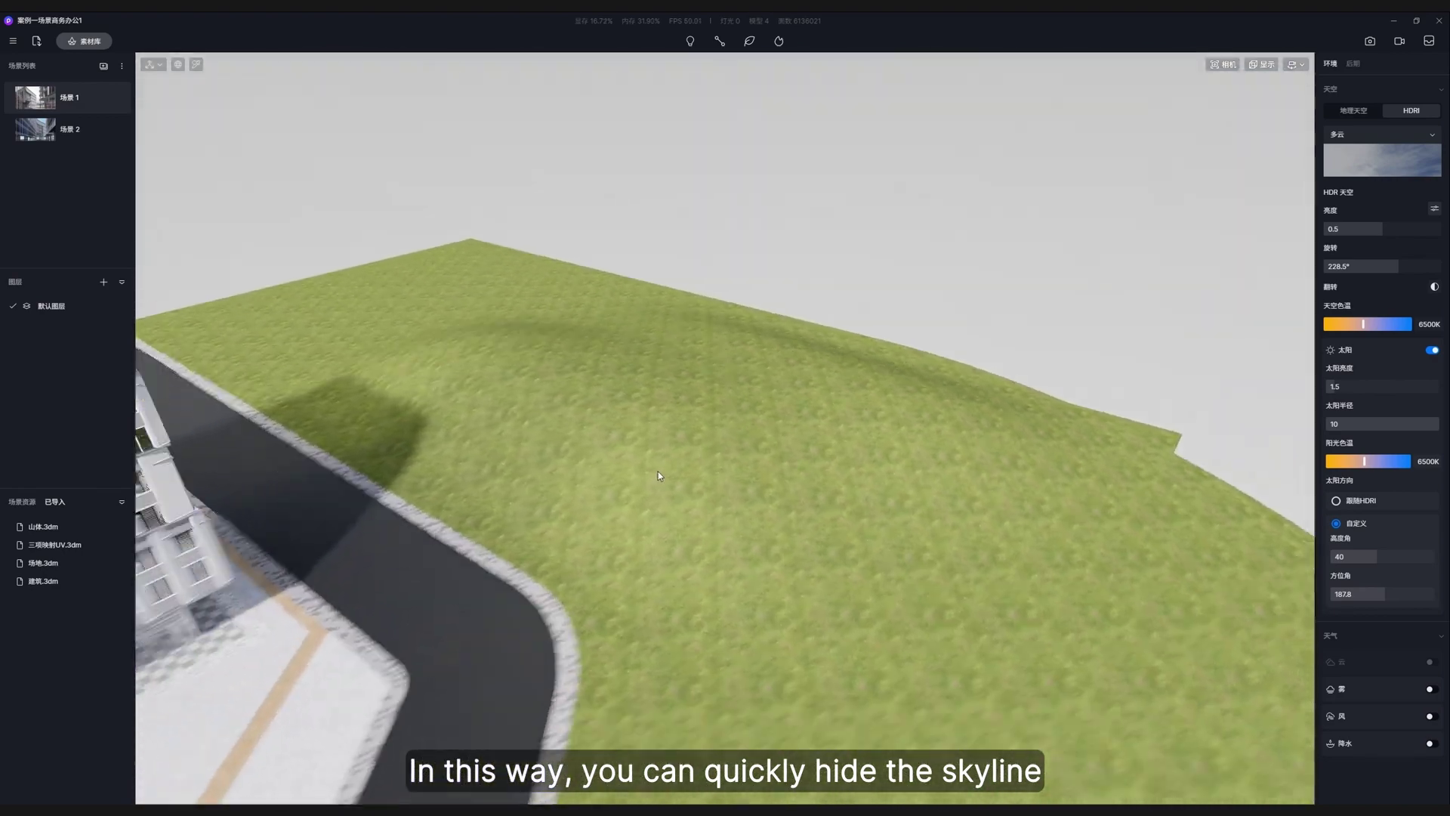
click(51, 105)
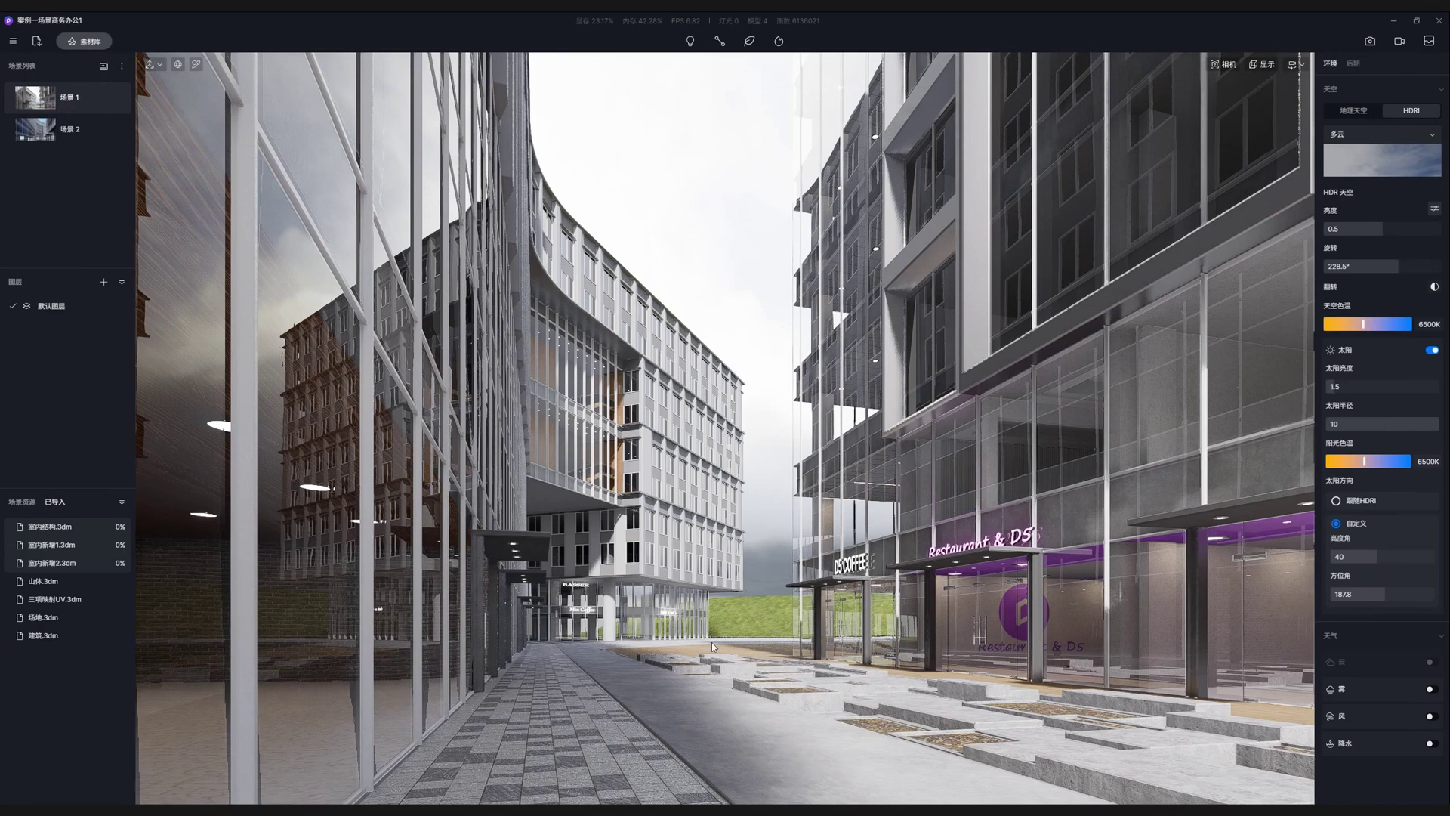
Place the imported interior models 室内结构.3dm, 室内新增1.3dm and 室内新增2.3dm in the scene.
click(67, 529)
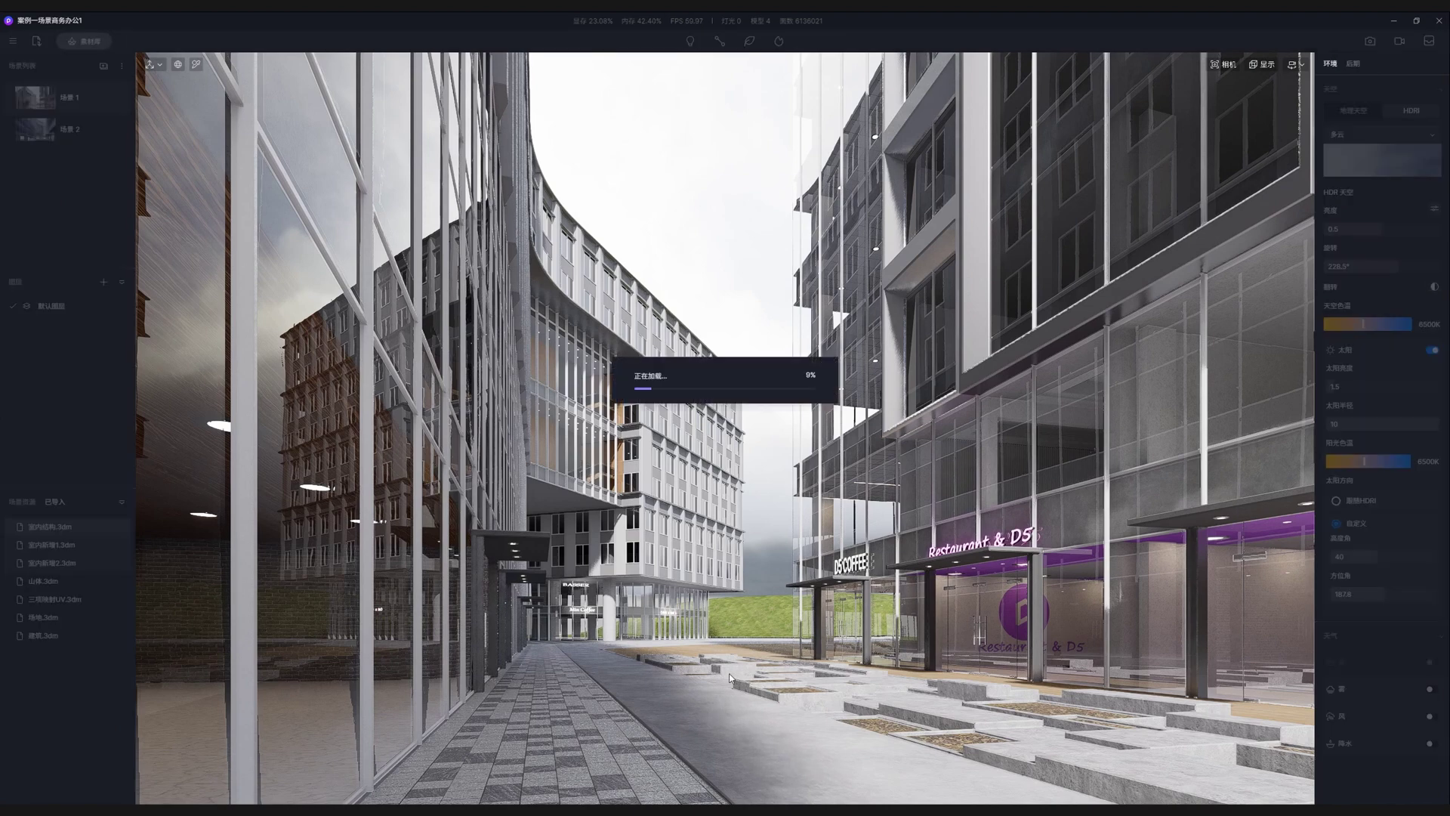
click(731, 703)
click(62, 549)
click(786, 757)
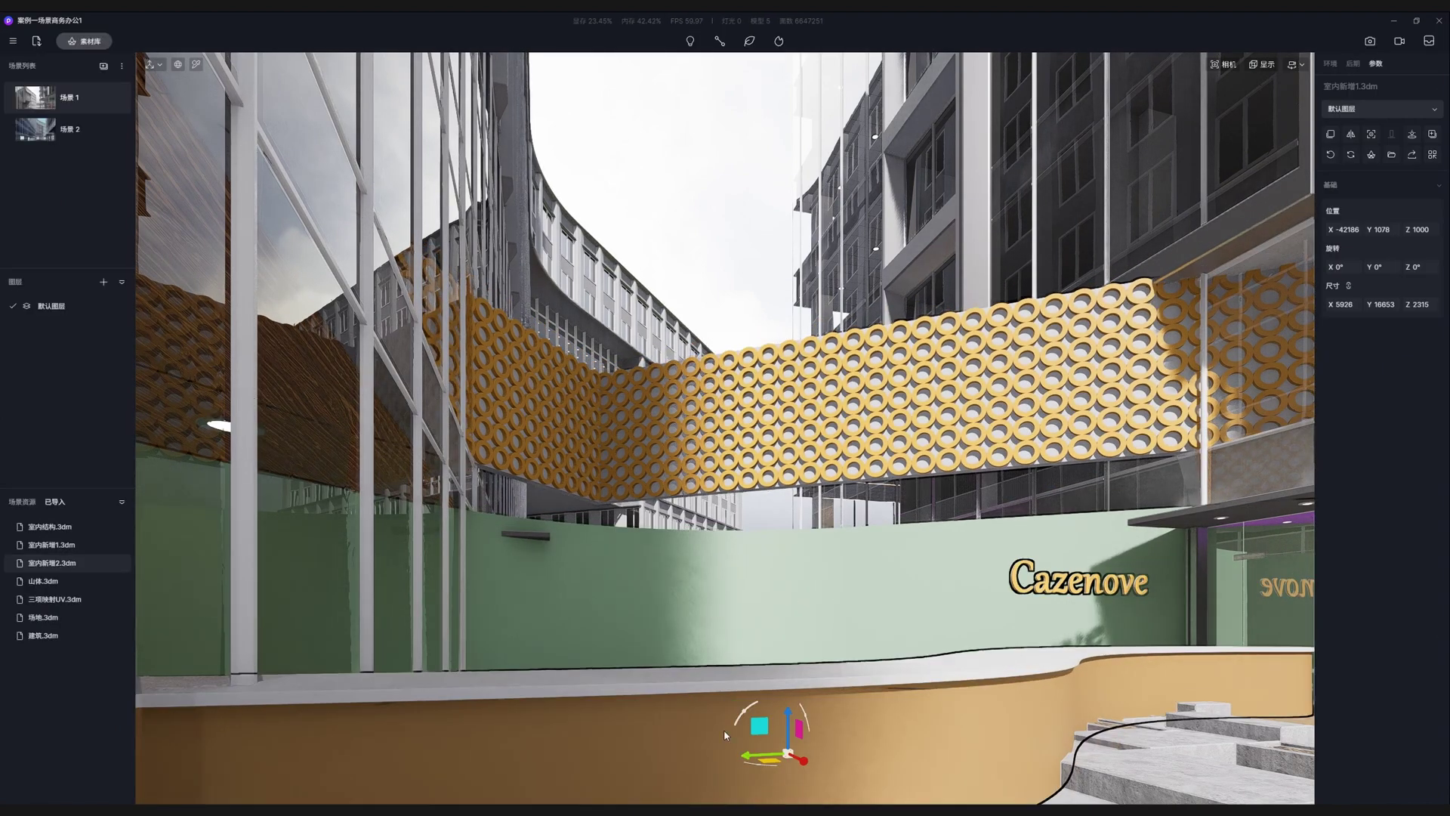
right_drag(755, 604, 710, 573)
key(Escape)
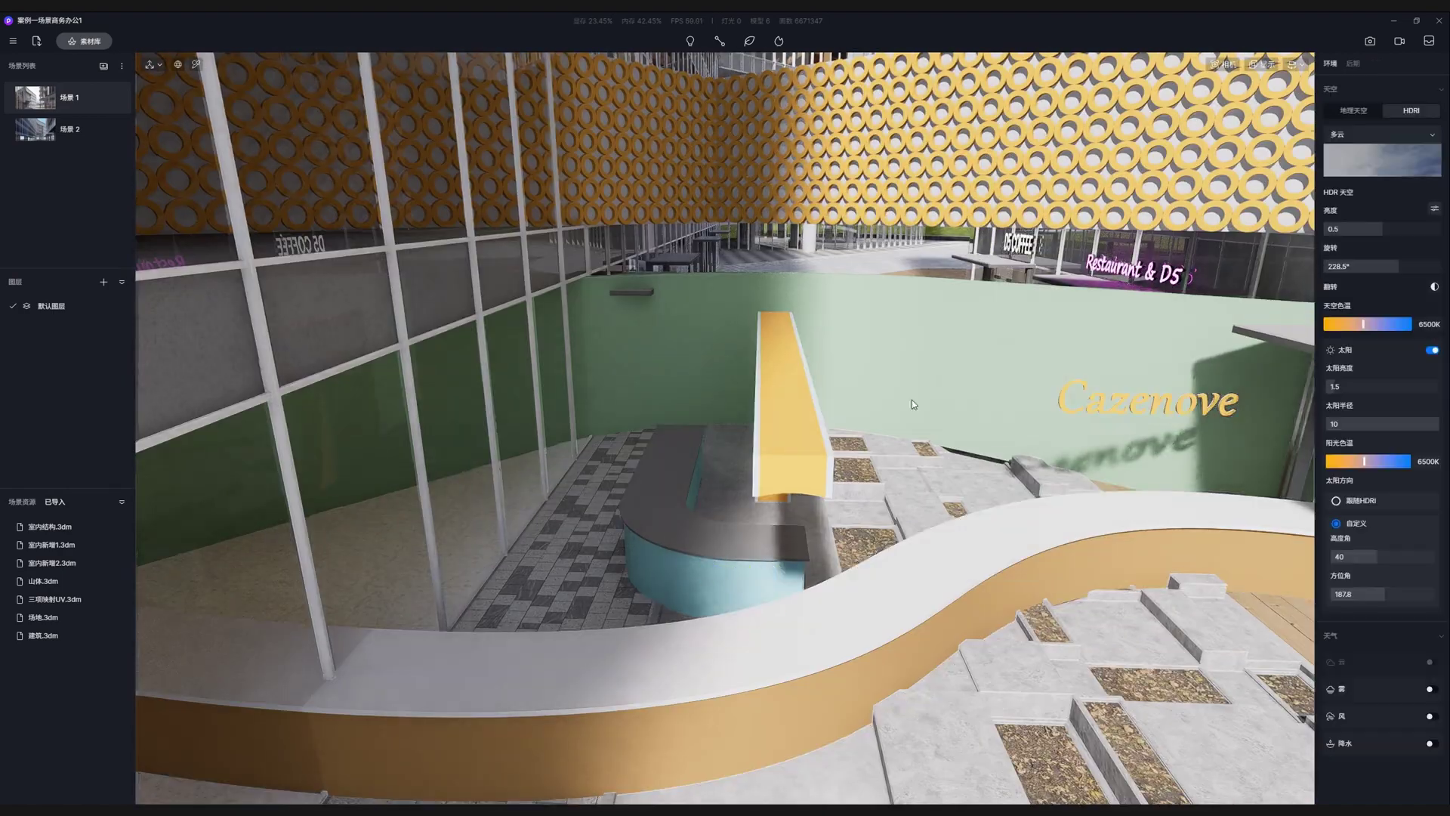
click(566, 539)
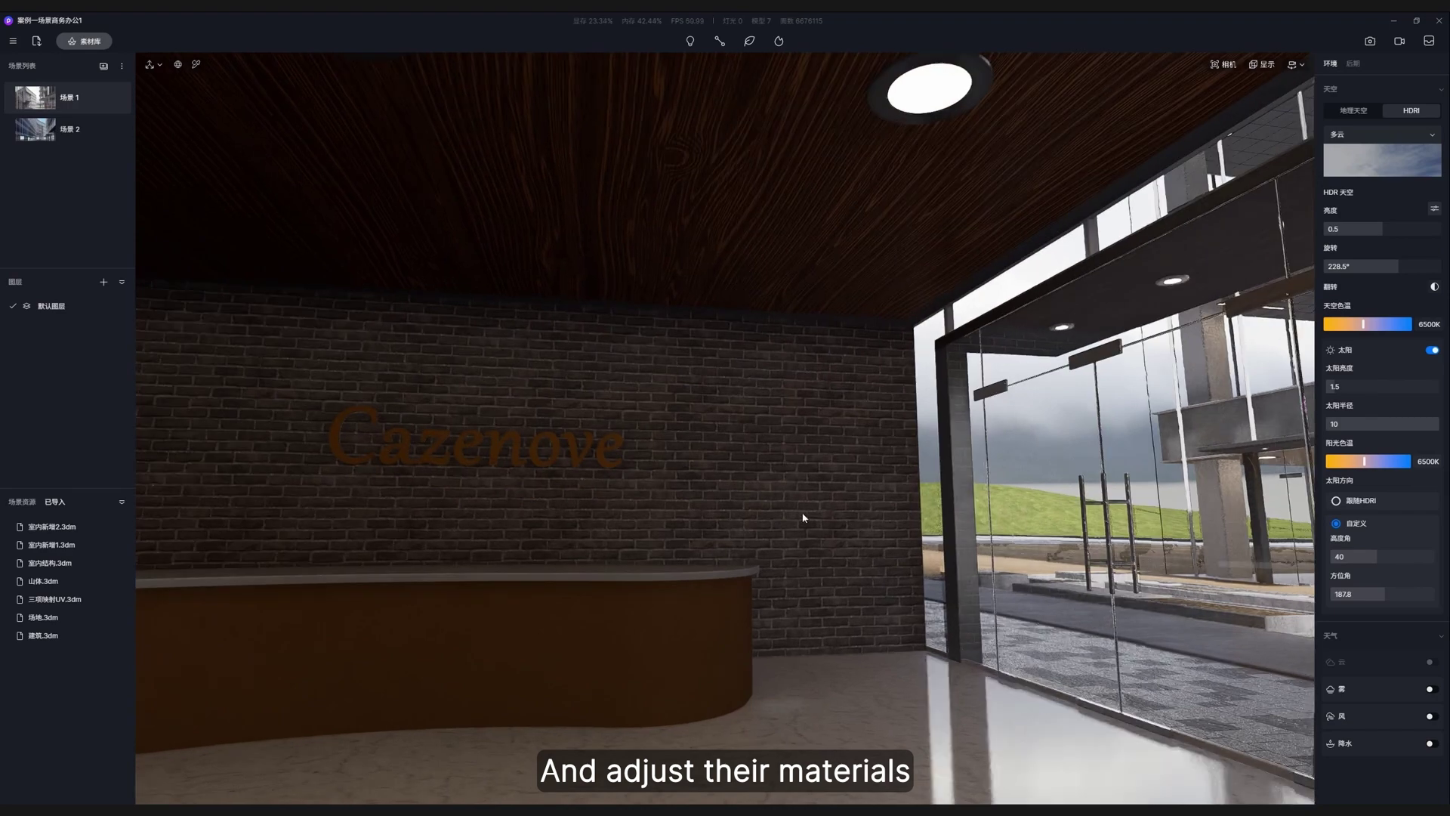
Apply the wall's brick material to the Cazenove counter front and the white marble material to its top.
drag(800, 528, 680, 637)
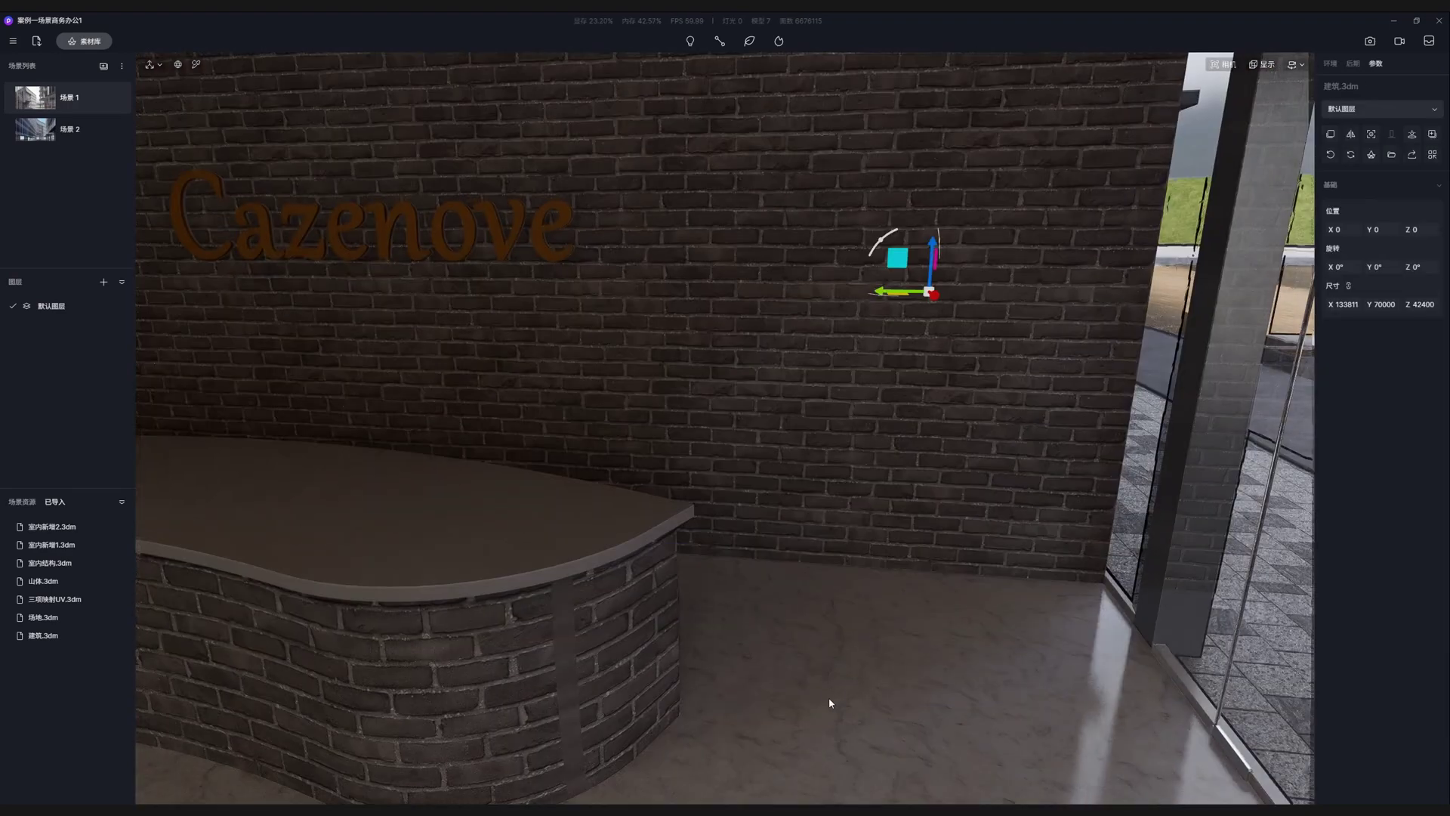
drag(835, 702, 599, 541)
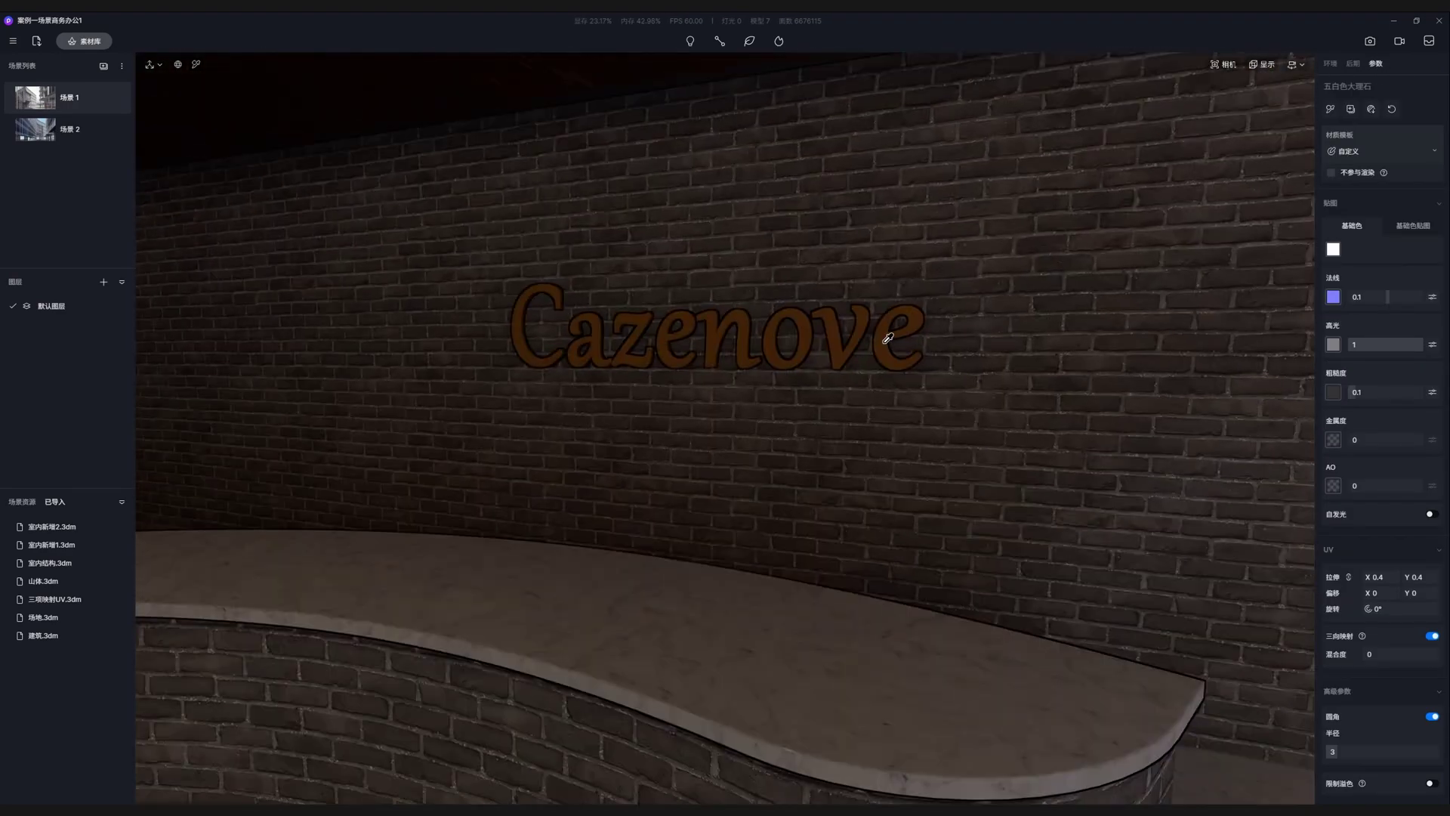
Adjust the base color of the Cazenove sign's material and turn on its self-illumination.
click(1333, 248)
click(1328, 295)
click(1428, 516)
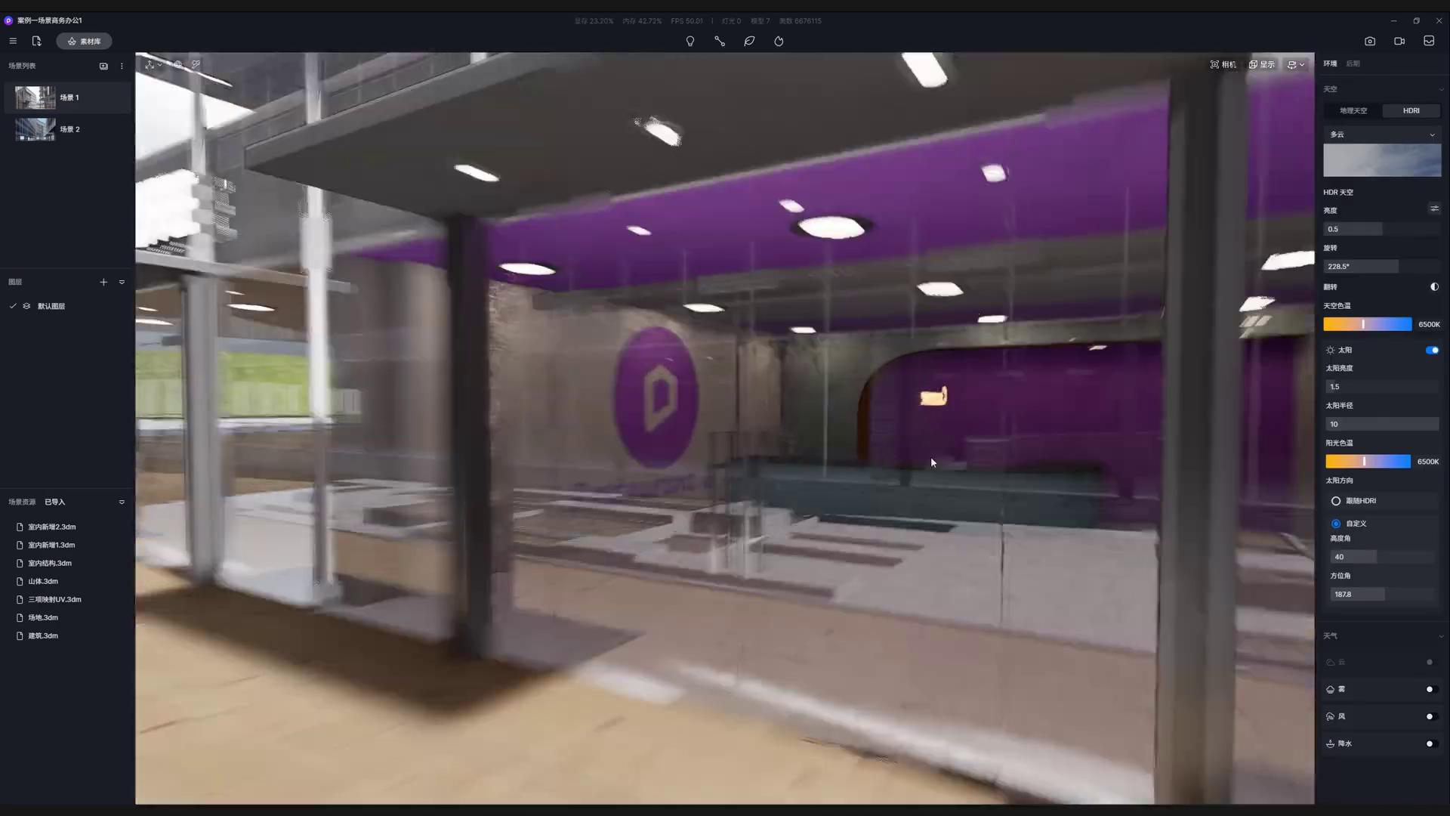
Apply the purple material to the arch frame and the marble material to the floor in the Restaurant & D5 interior.
scroll(931, 462, up, 5)
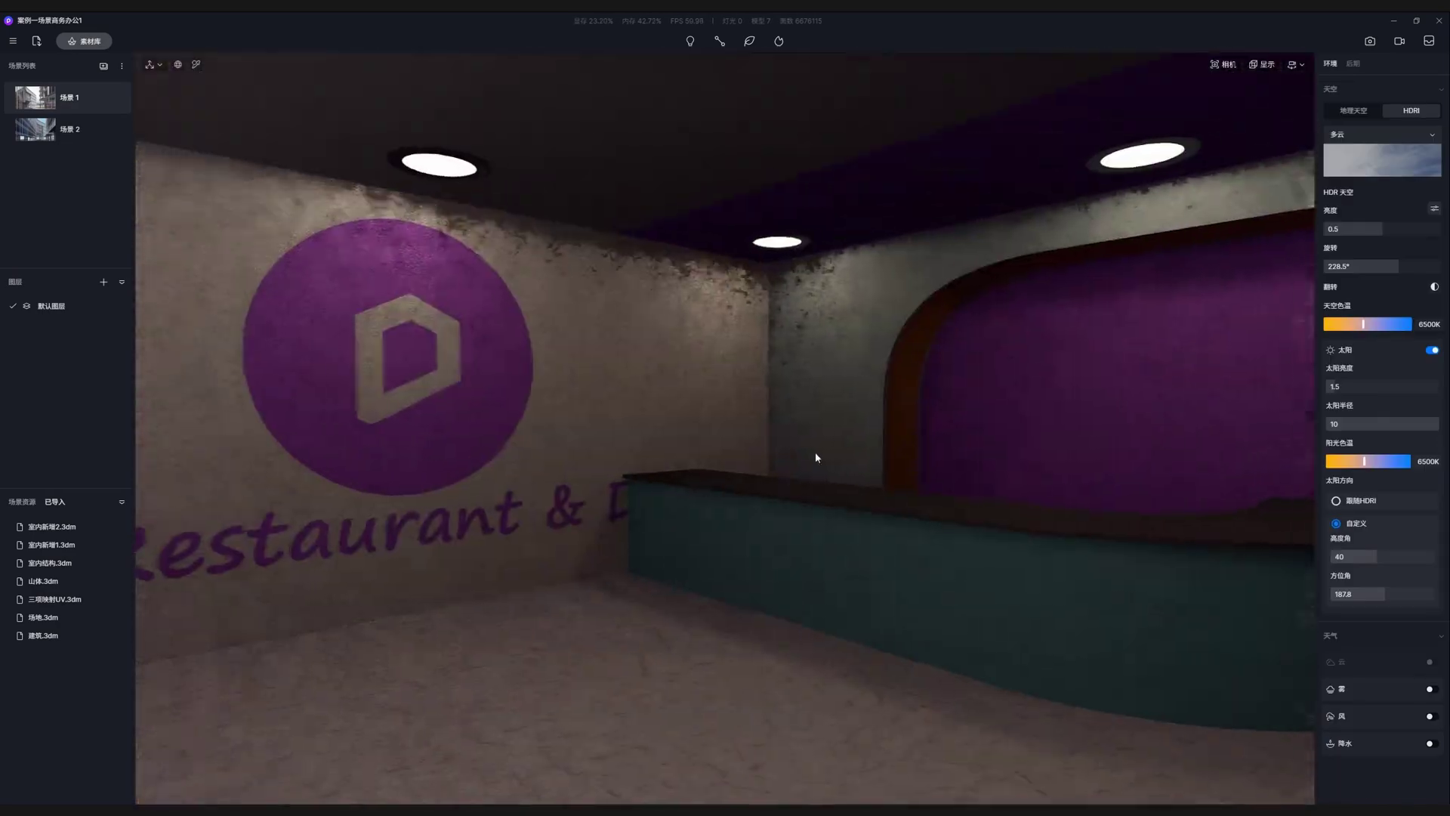
right_drag(808, 458, 767, 495)
key(i)
scroll(734, 590, up, 2)
right_click(724, 596)
scroll(793, 524, down, 2)
key(Escape)
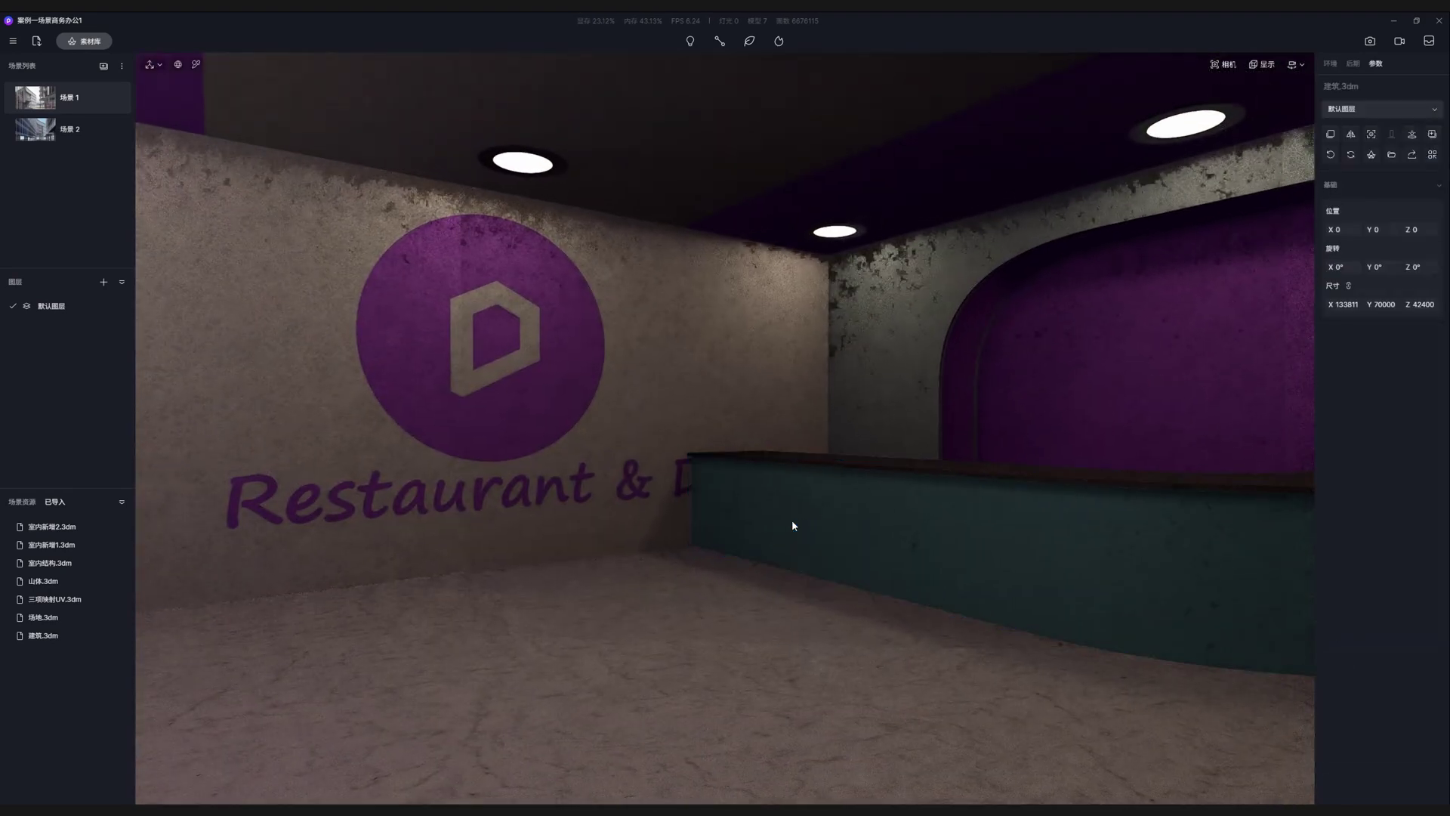
Rework the materials of the Restaurant & D5 reception counter and the floor in front of it.
key(Escape)
scroll(799, 514, up, 2)
key(i)
click(802, 509)
click(772, 628)
scroll(768, 615, down, 2)
key(Escape)
key(Escape)
key(i)
click(699, 706)
click(778, 521)
key(Escape)
Replace the orange material on the rings of the ring-patterned interior wall with a dark grey material.
right_drag(783, 589, 689, 563)
key(i)
click(757, 537)
key(Escape)
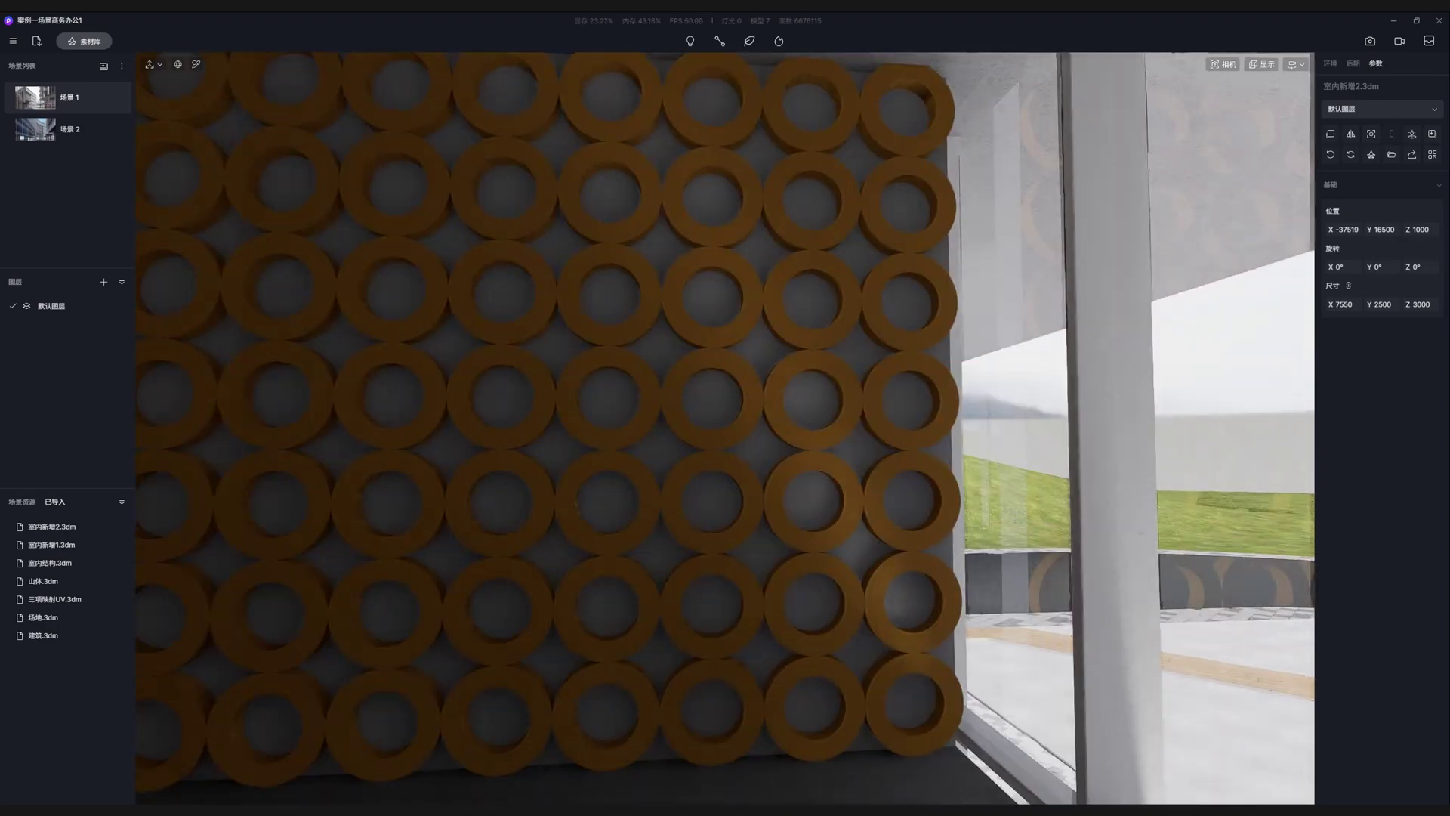
right_drag(763, 498, 838, 524)
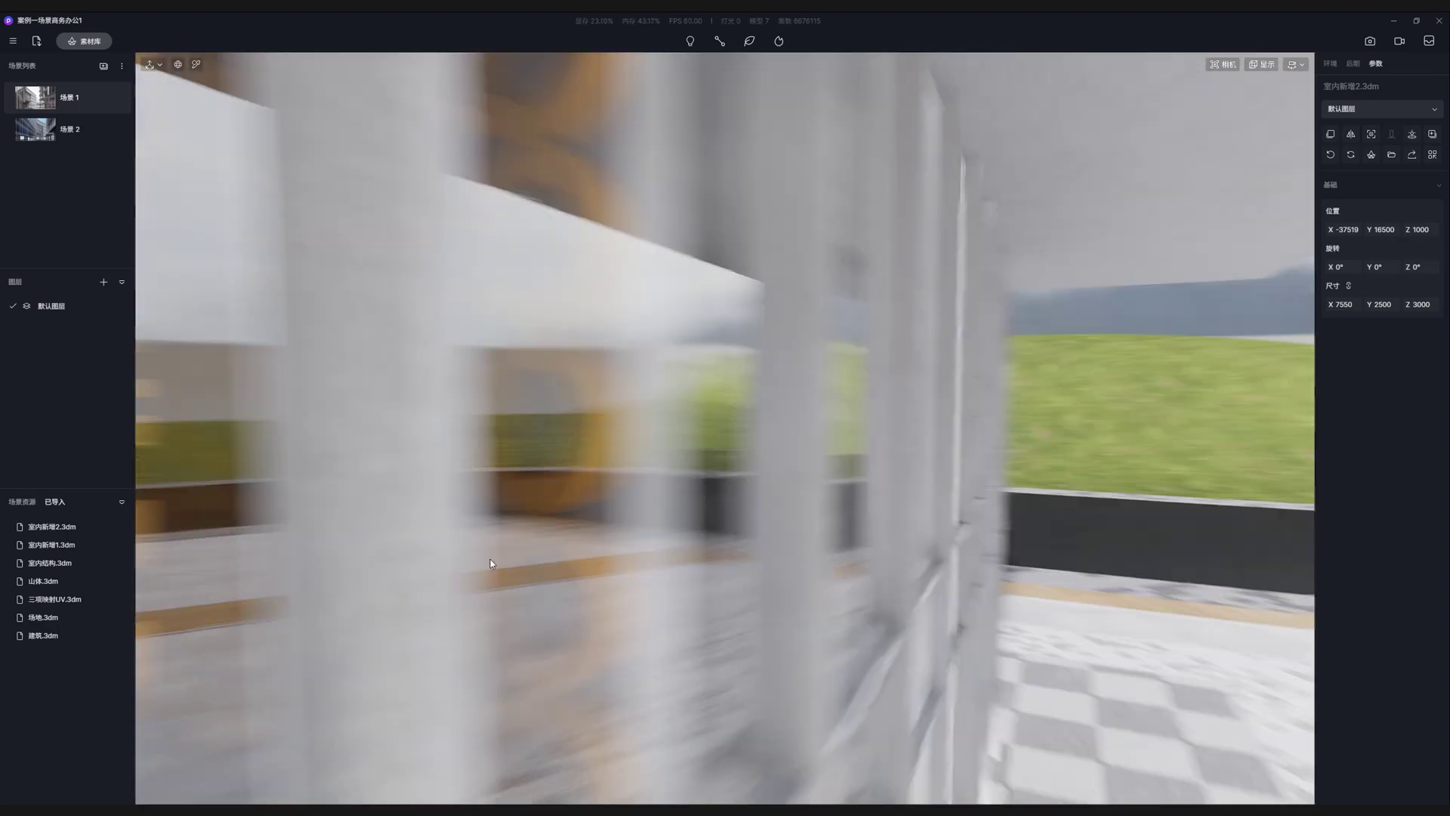
right_drag(839, 530, 831, 431)
key(i)
click(839, 321)
click(831, 431)
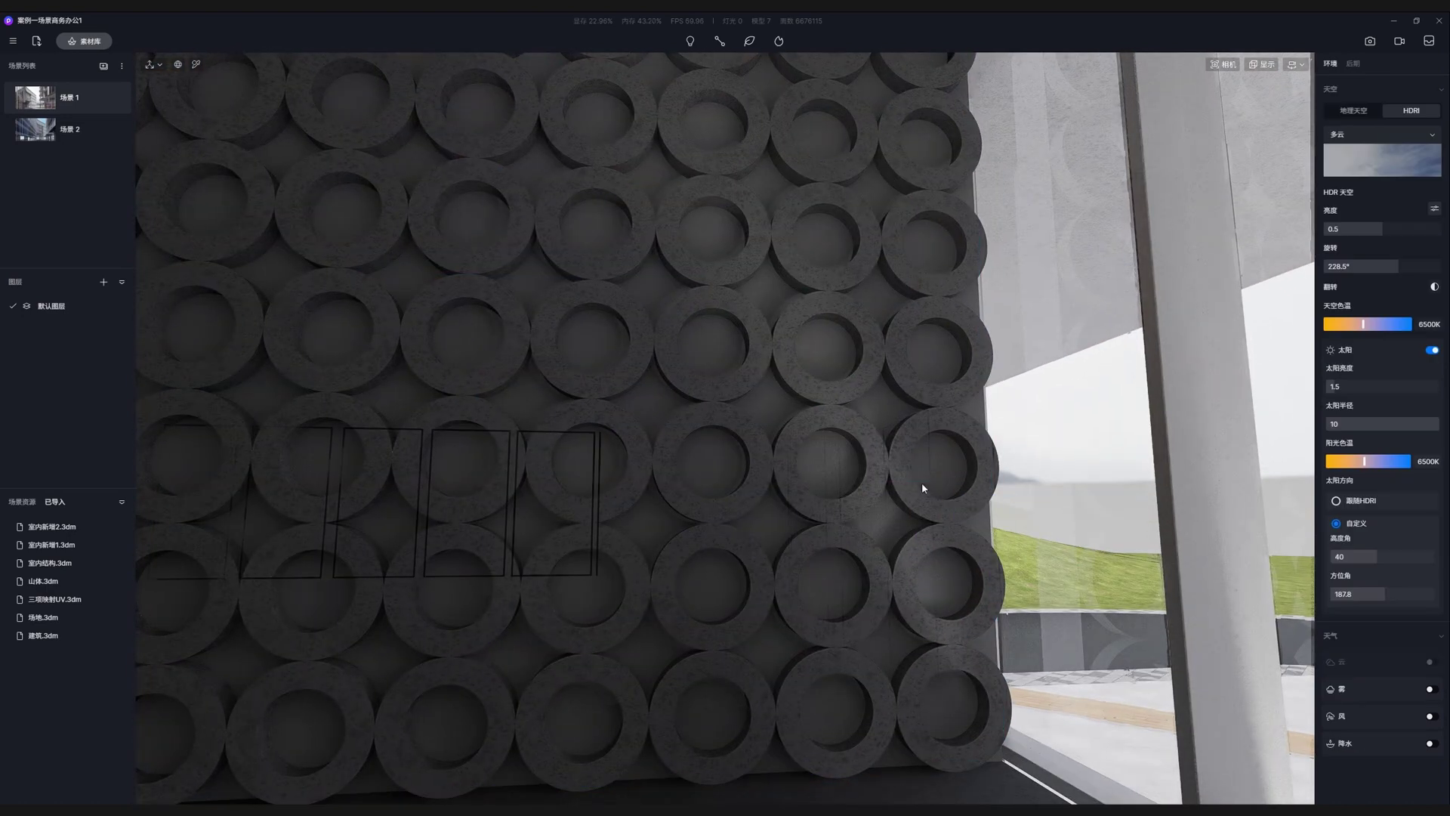
key(i)
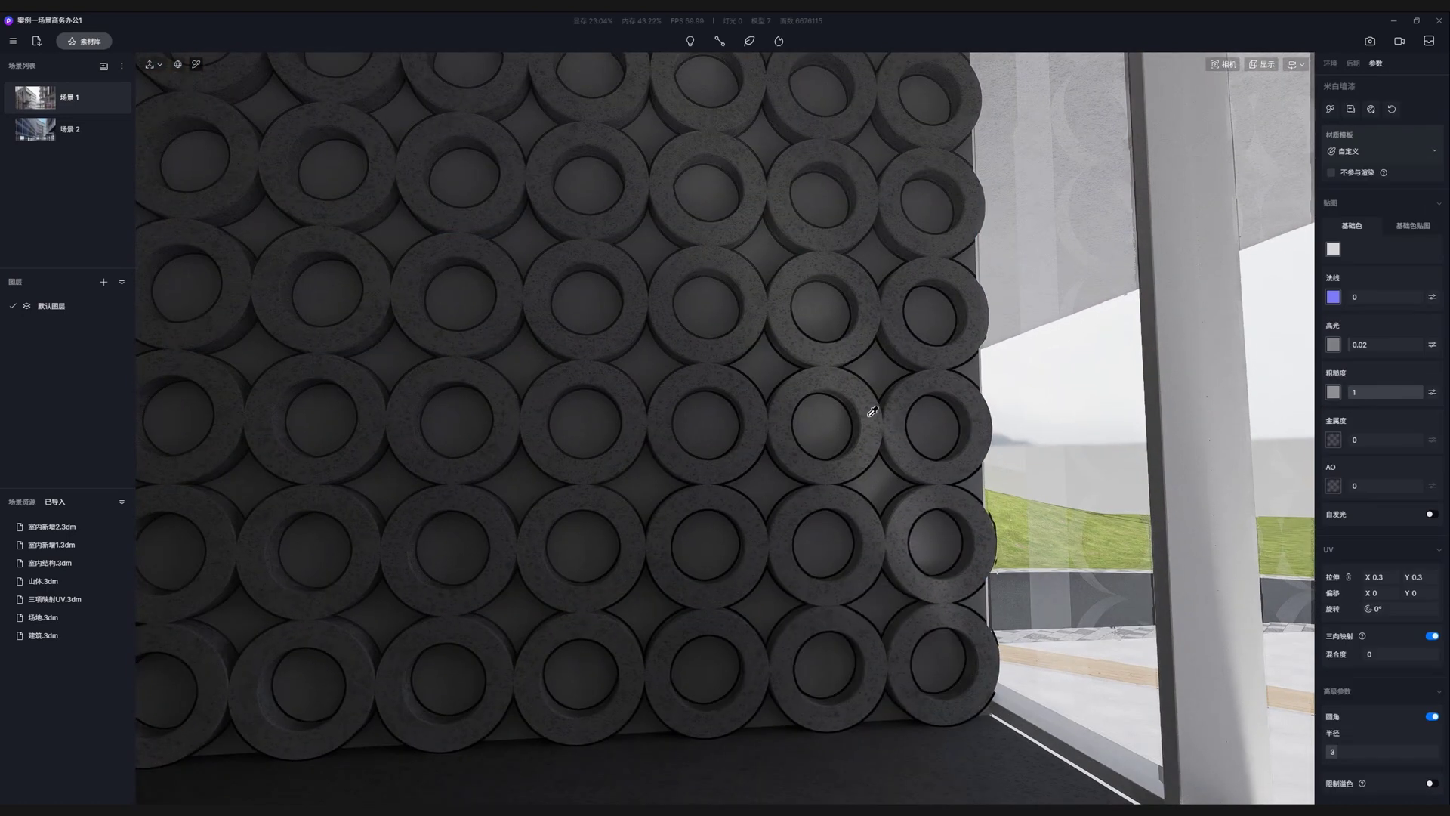
click(831, 425)
right_drag(826, 434, 847, 478)
Select the material in the green-walled interior and adjust its base color.
key(s)
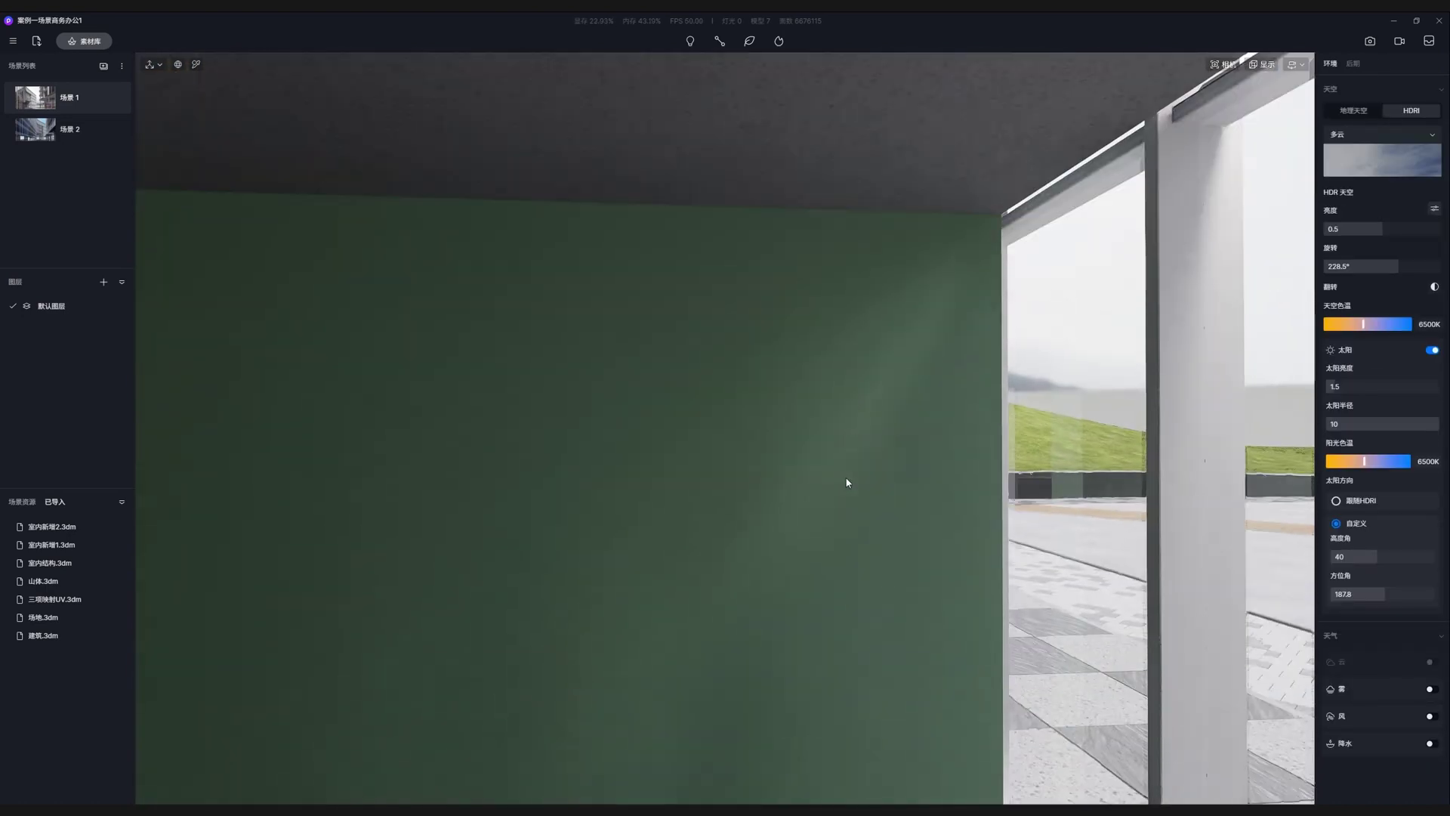
click(864, 311)
right_click(870, 395)
right_drag(964, 437, 822, 453)
key(s)
click(823, 453)
click(1333, 248)
drag(1333, 308, 1323, 298)
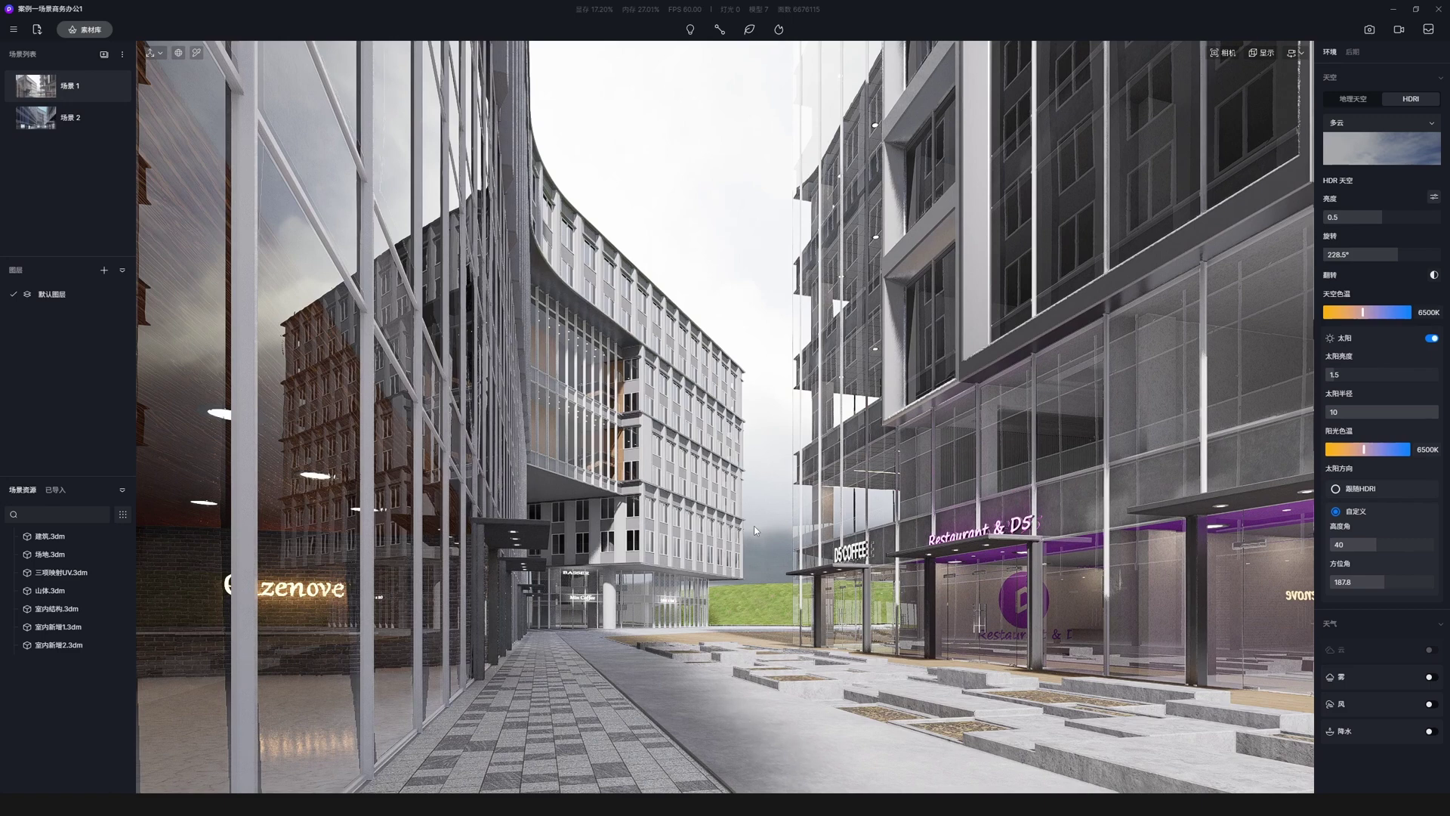
Place a rectangular area light on the Cazenove lobby floor and raise it to about Z 1982.
click(690, 31)
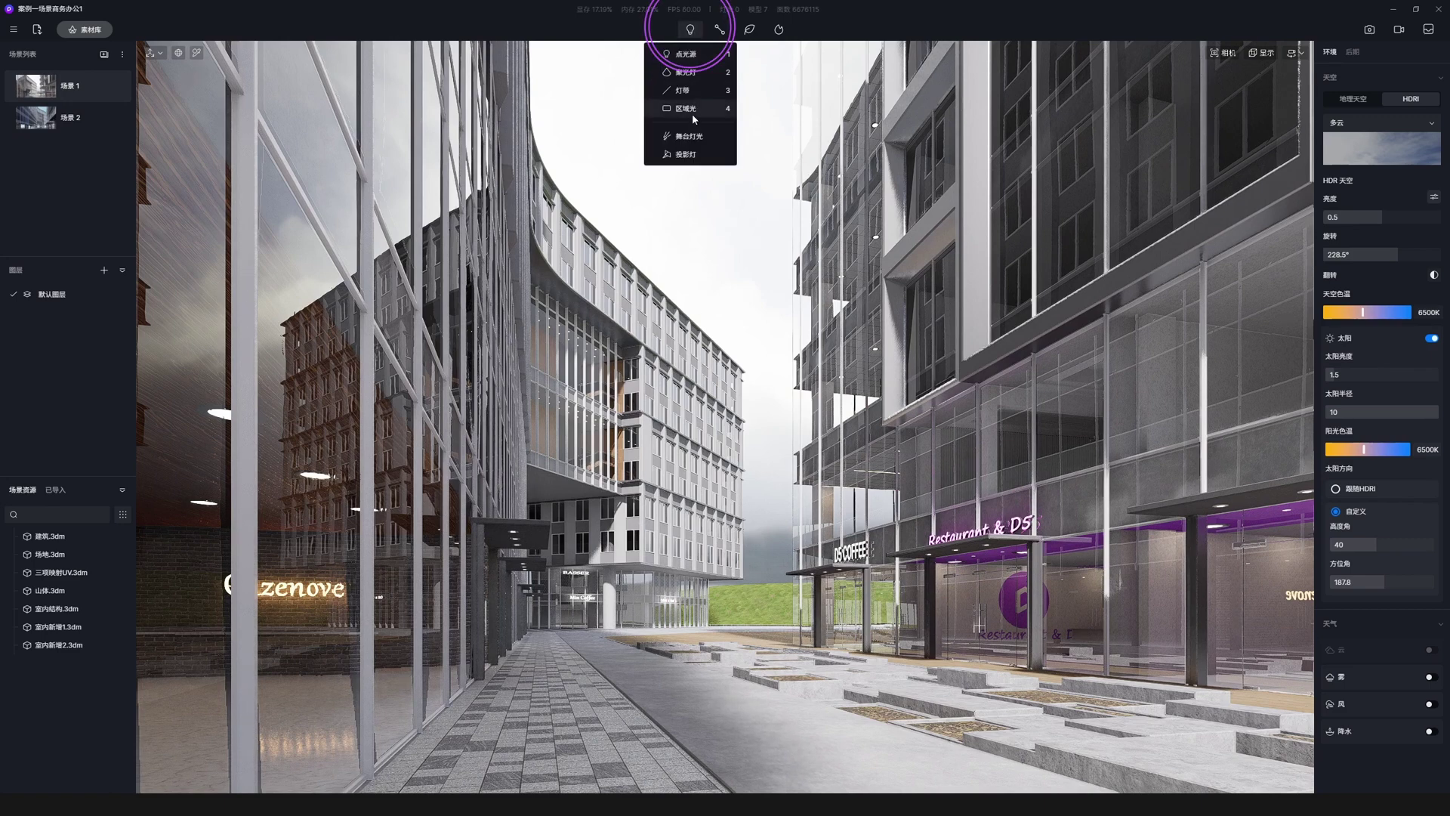
click(829, 93)
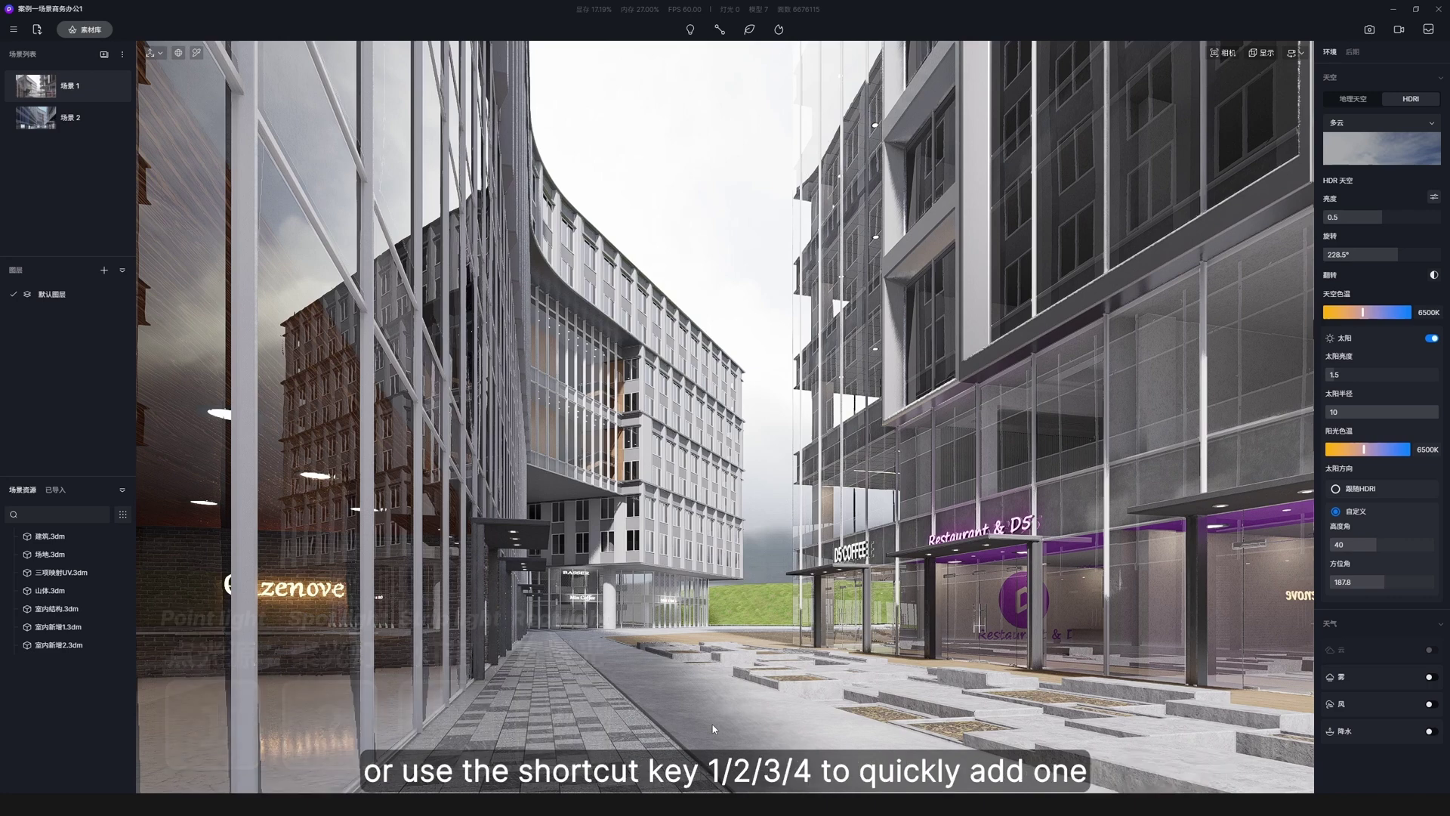
key(4)
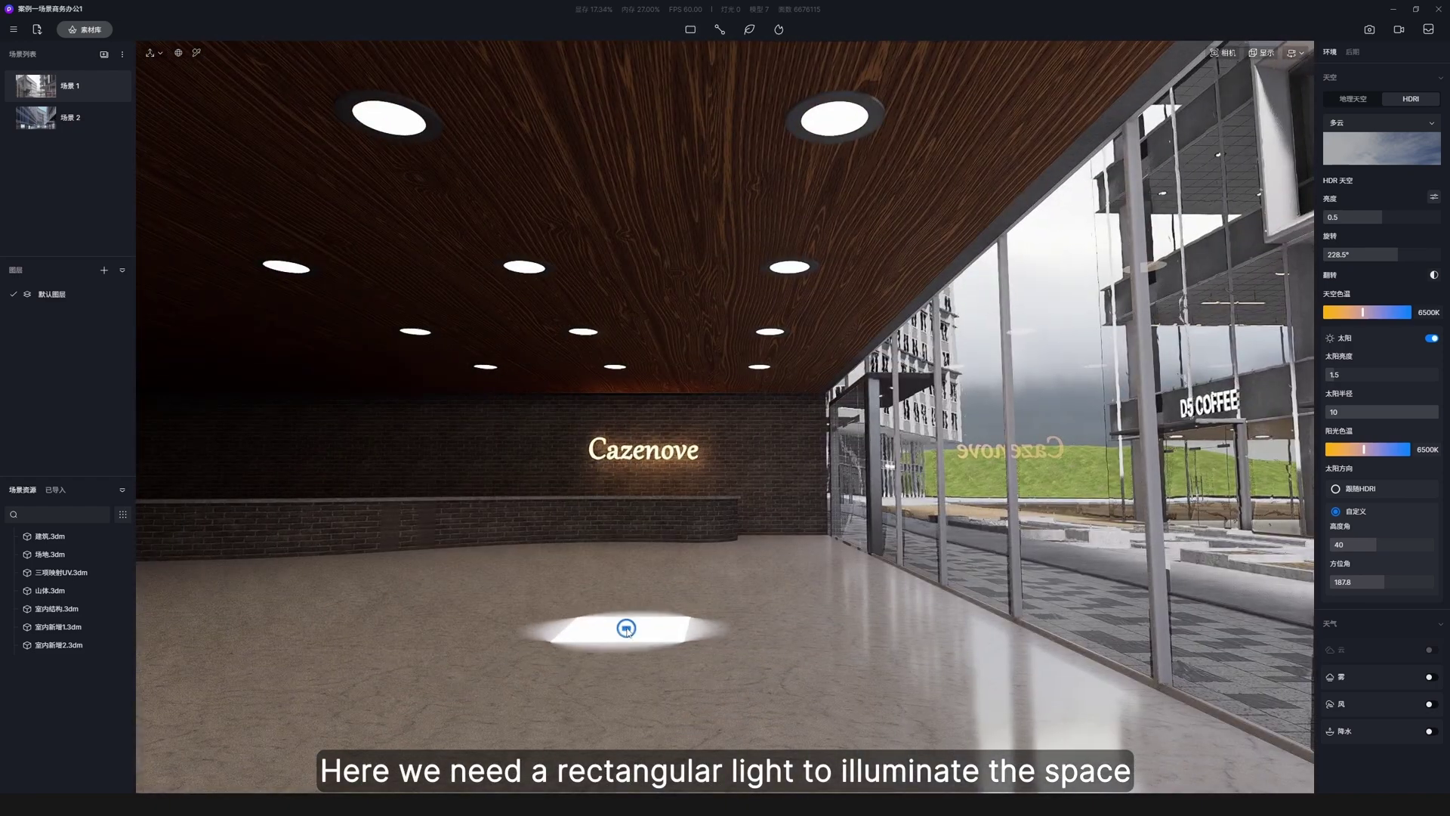
click(627, 625)
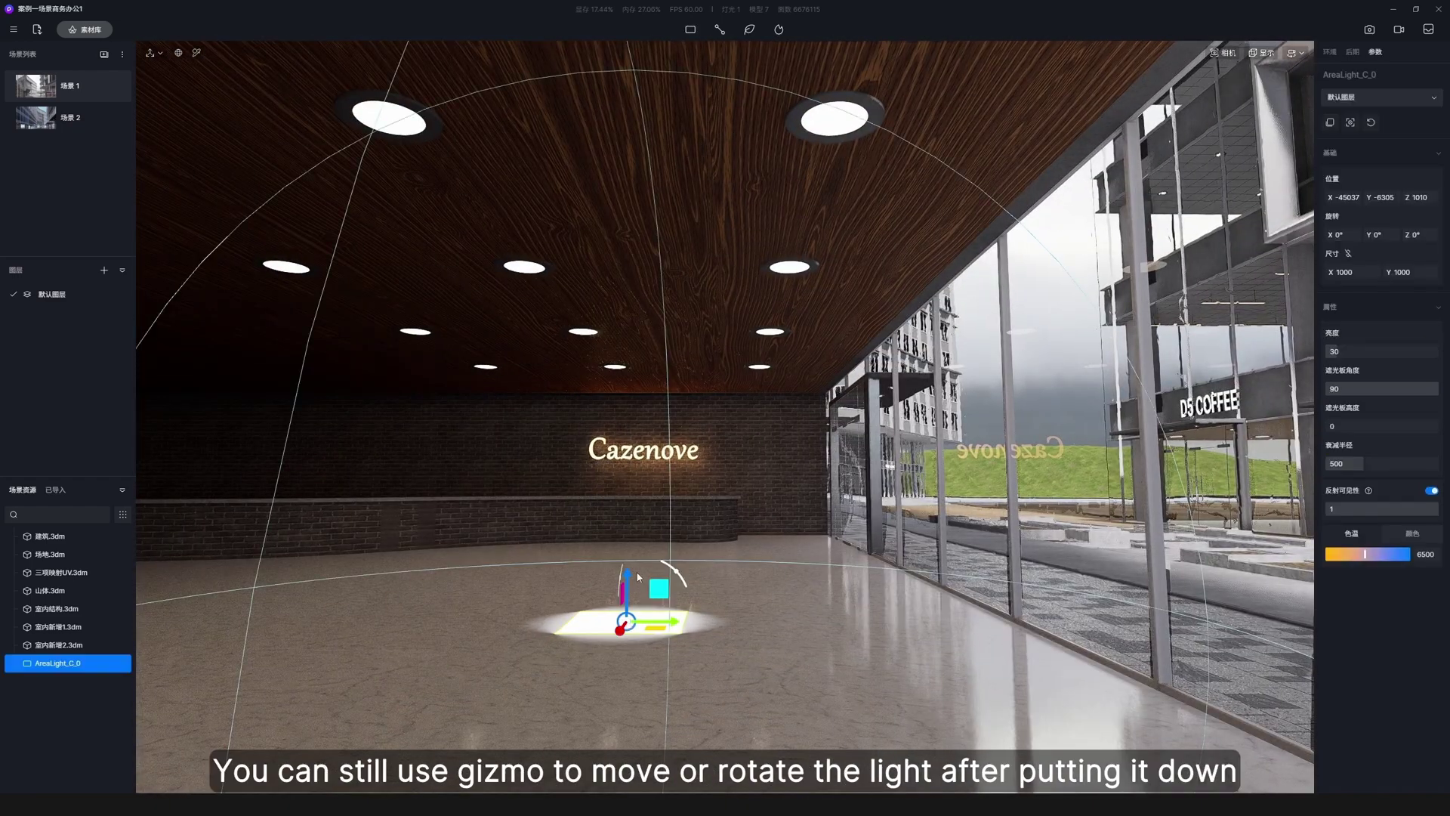
drag(629, 578, 624, 352)
drag(644, 436, 637, 544)
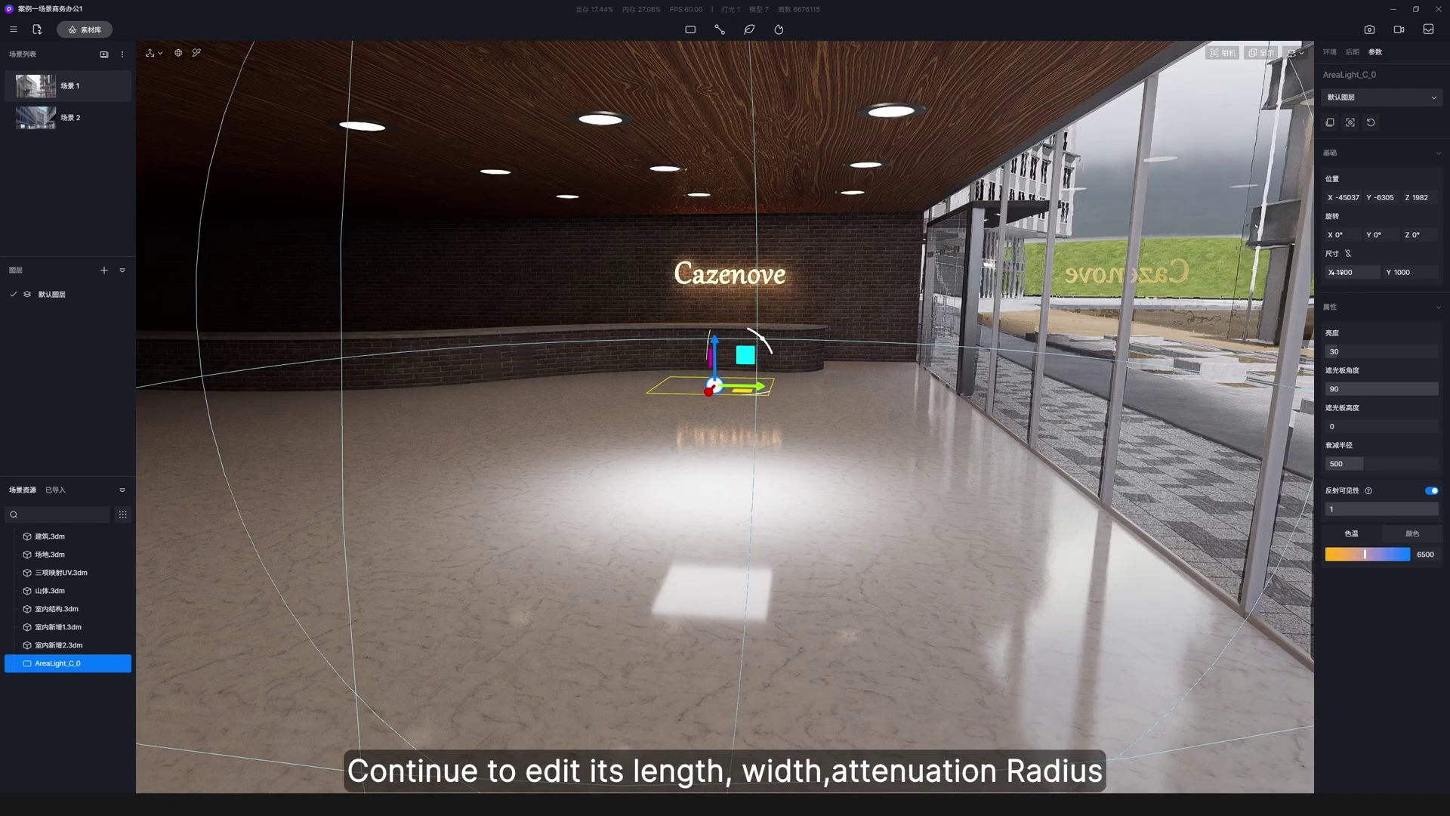
Enlarge the area light to about 5090 by 5470 and move it to about X -44191, Y -7202.
drag(1337, 272, 1449, 275)
drag(1348, 272, 1416, 272)
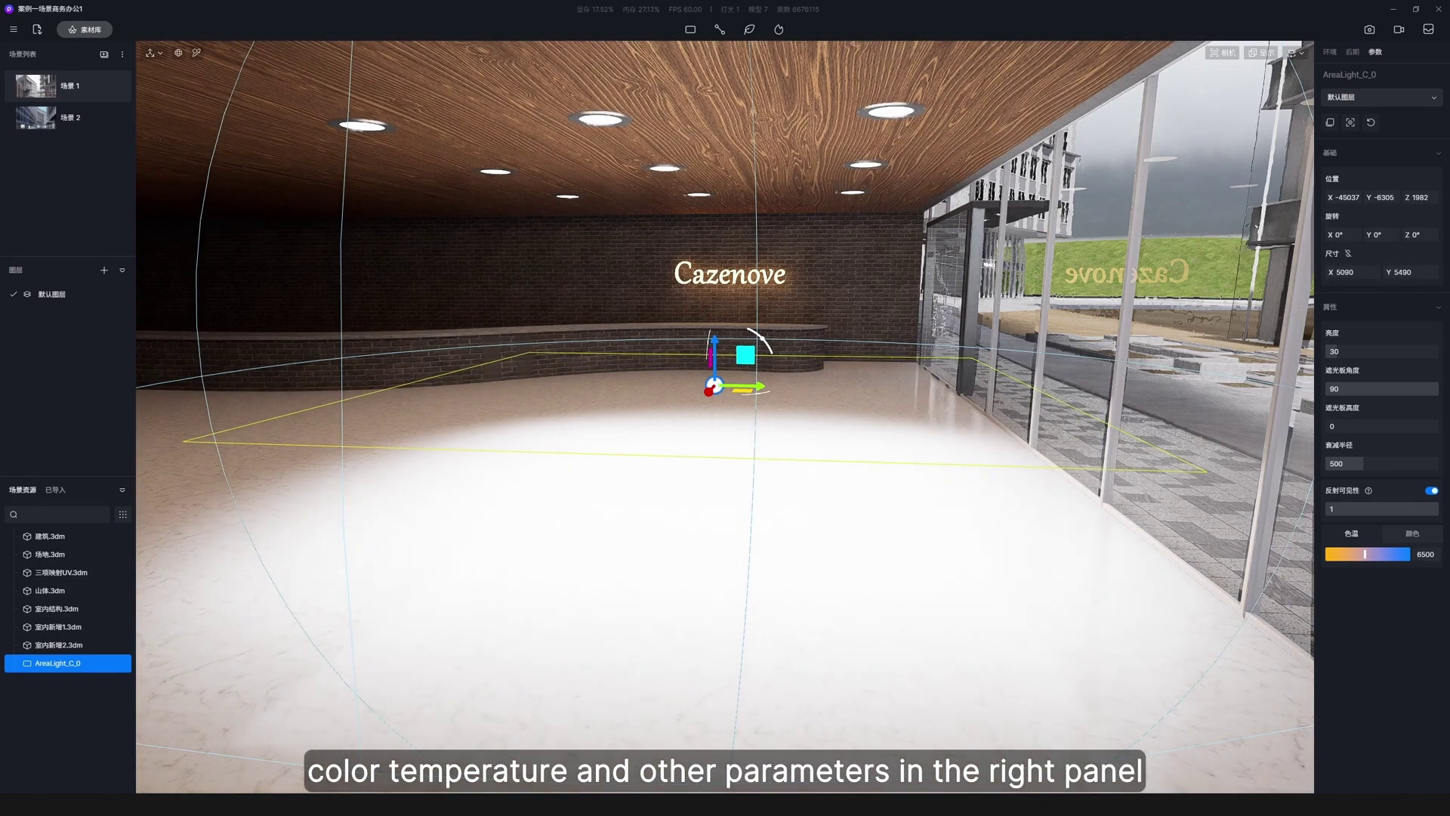
drag(744, 392, 668, 379)
Set the area light's attenuation radius to 3000 and its color temperature to 5450.
drag(1348, 468, 1427, 464)
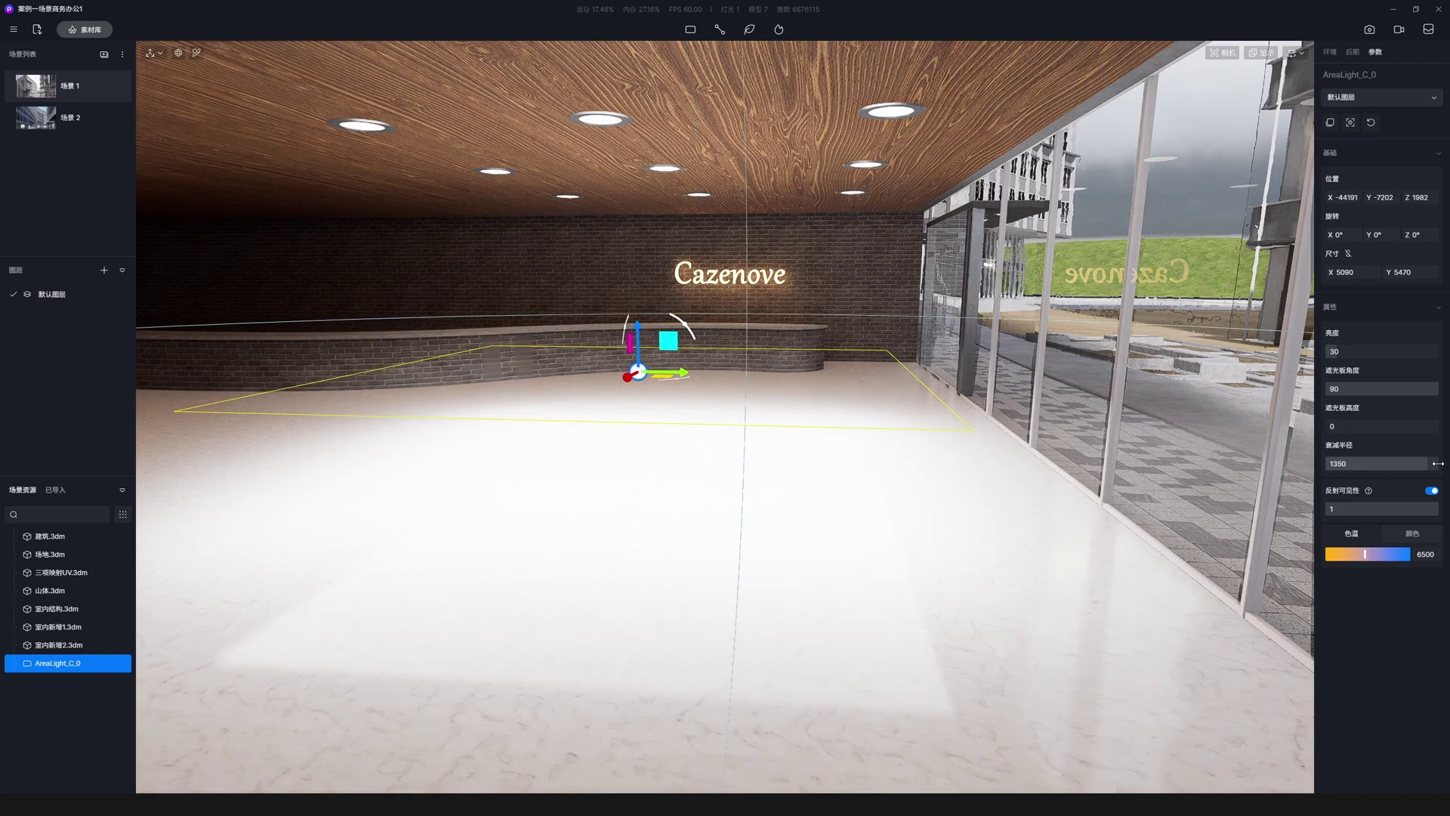
right_drag(926, 451, 793, 370)
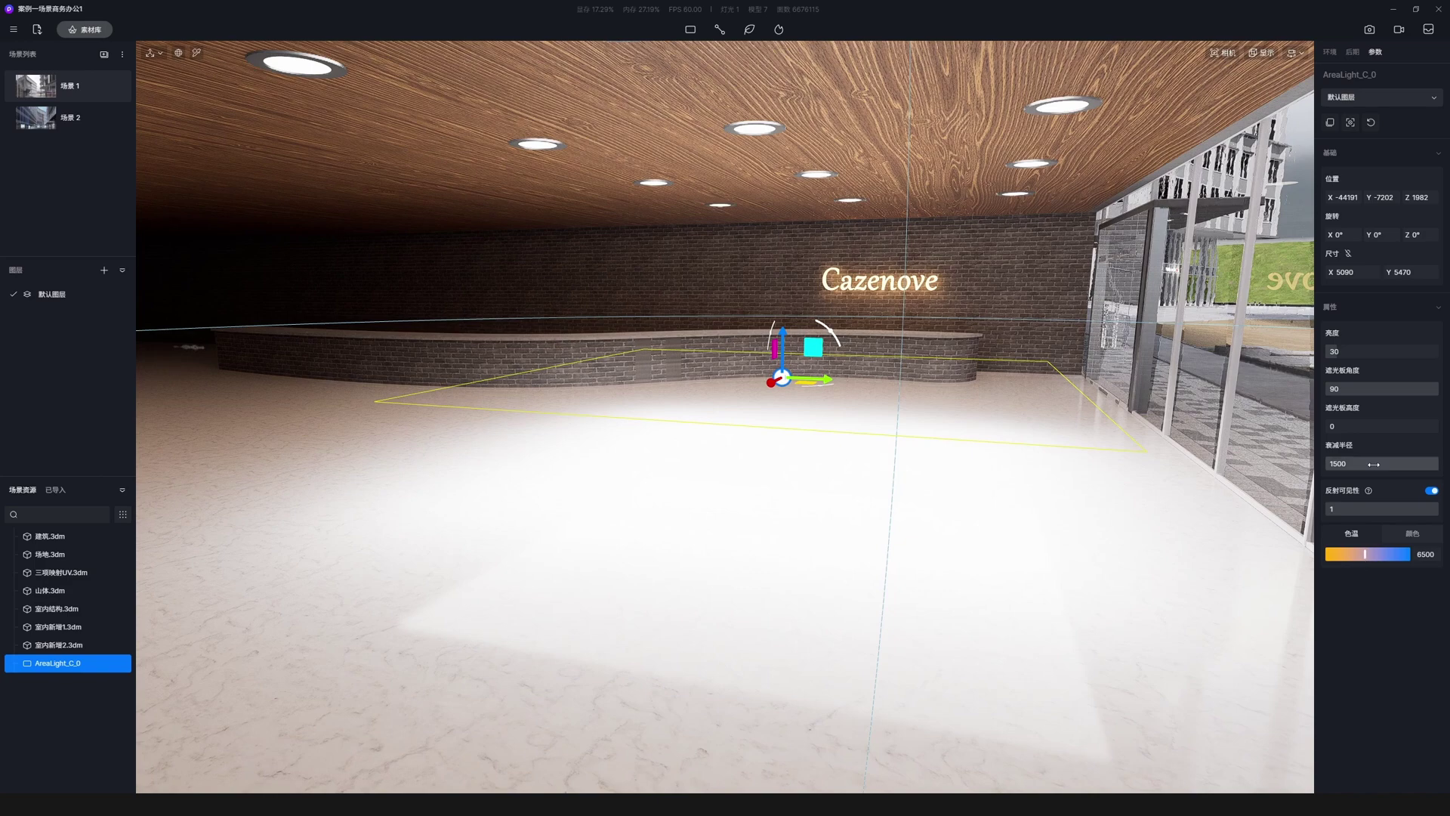
key(Return)
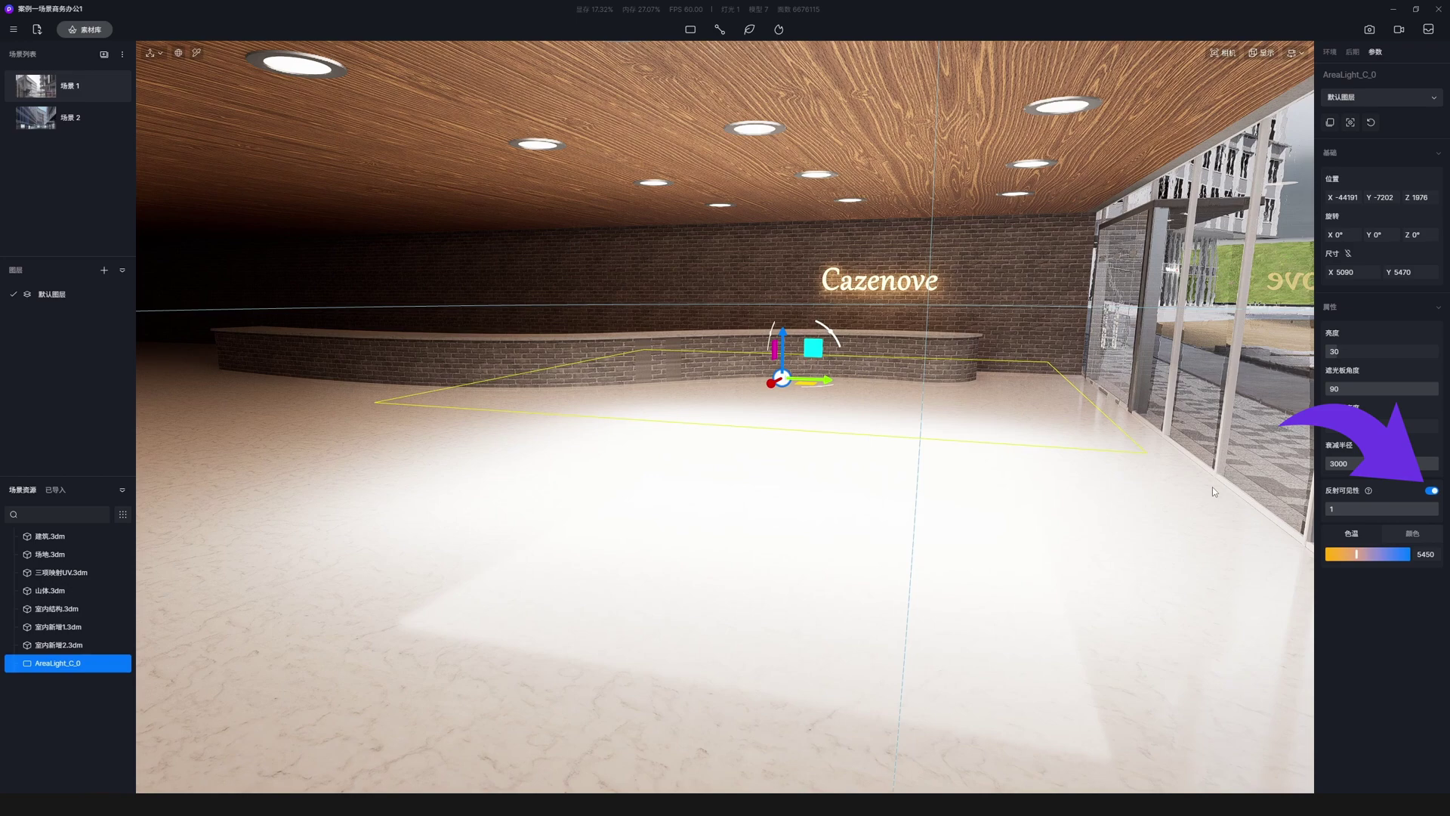
Turn off the area light's reflection visibility and raise the light to the lobby ceiling at about Z 4329.
click(1431, 491)
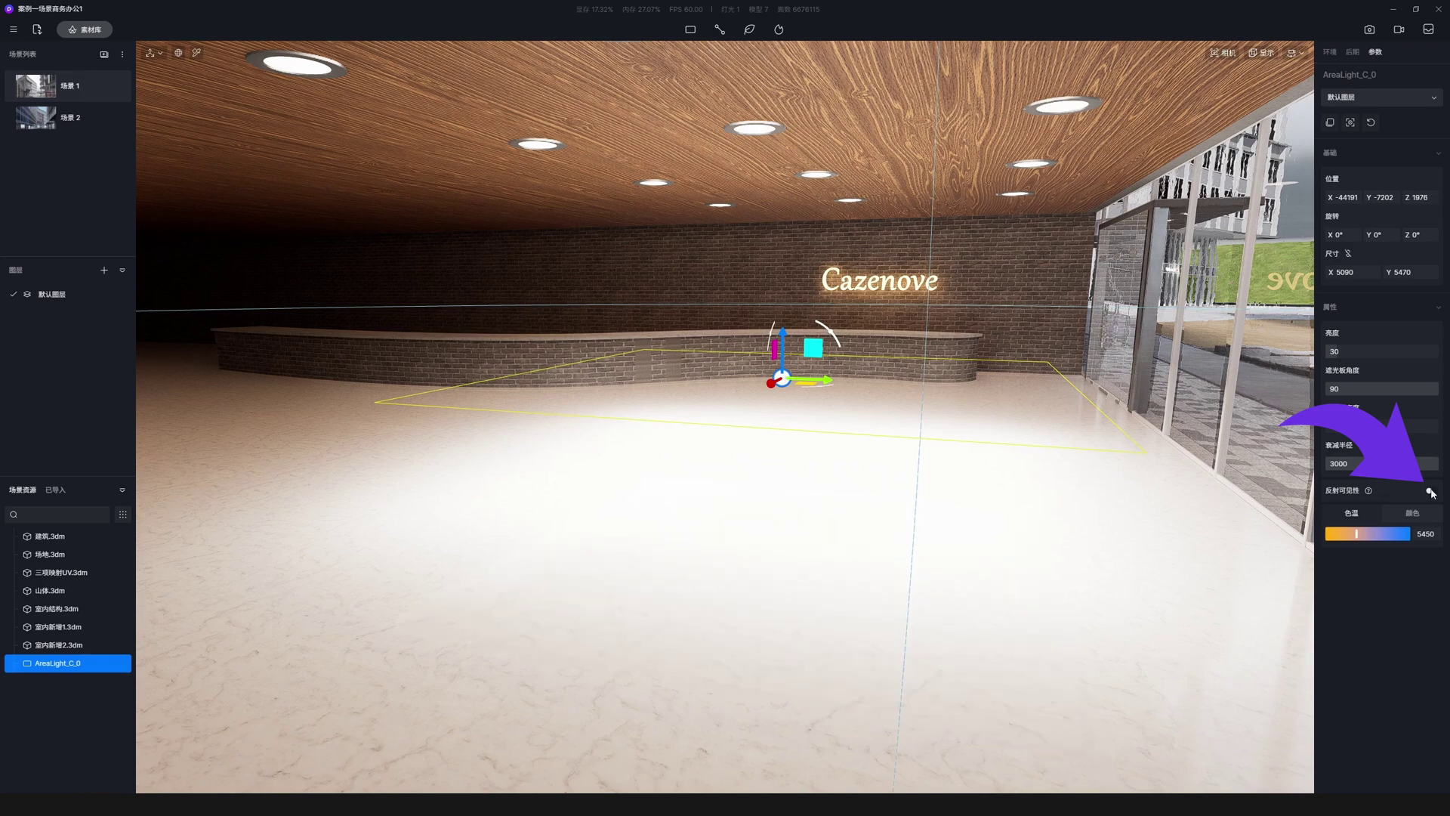
click(1431, 491)
click(1431, 491)
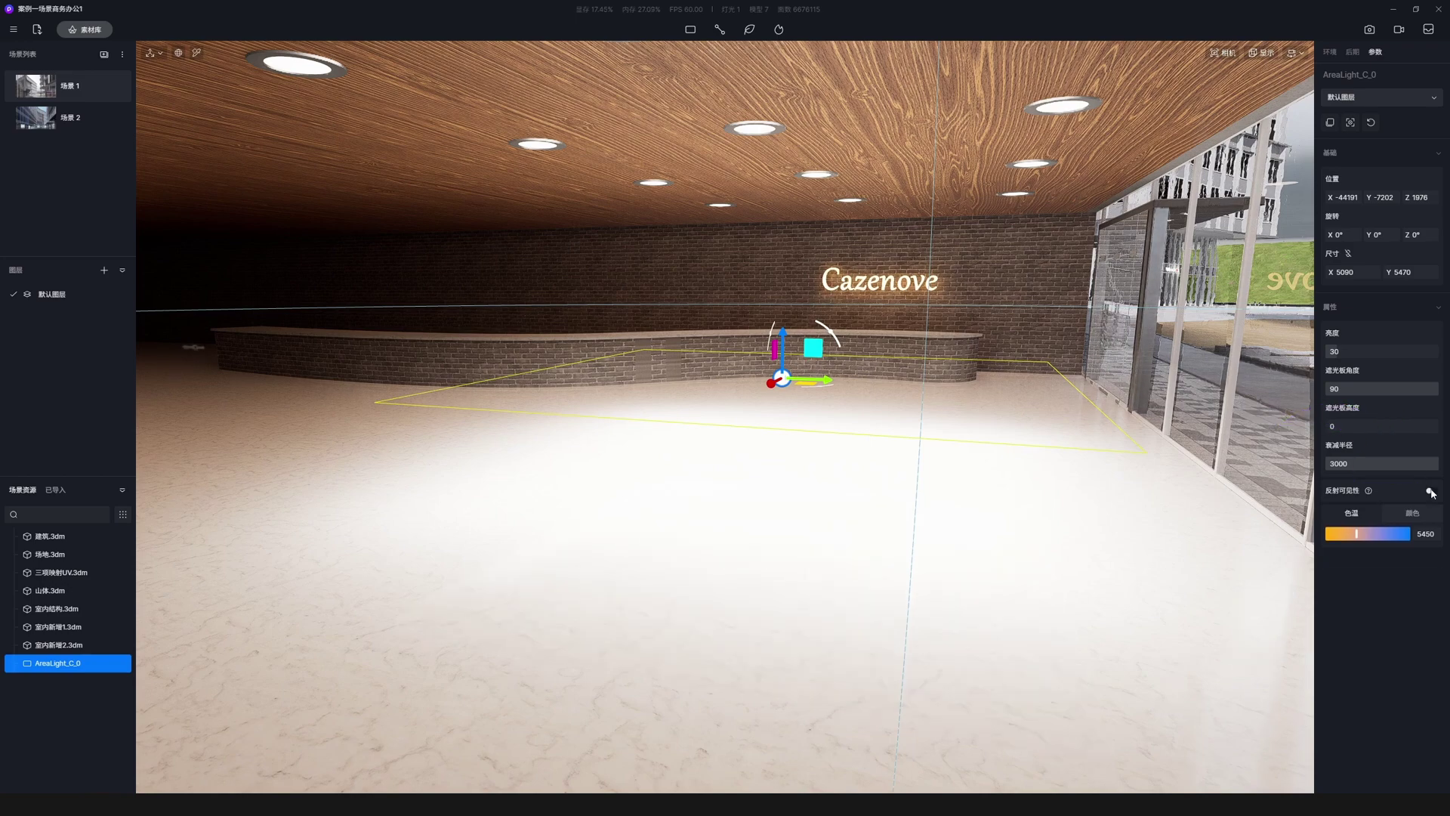
click(1431, 491)
click(1431, 491)
drag(783, 349, 783, 111)
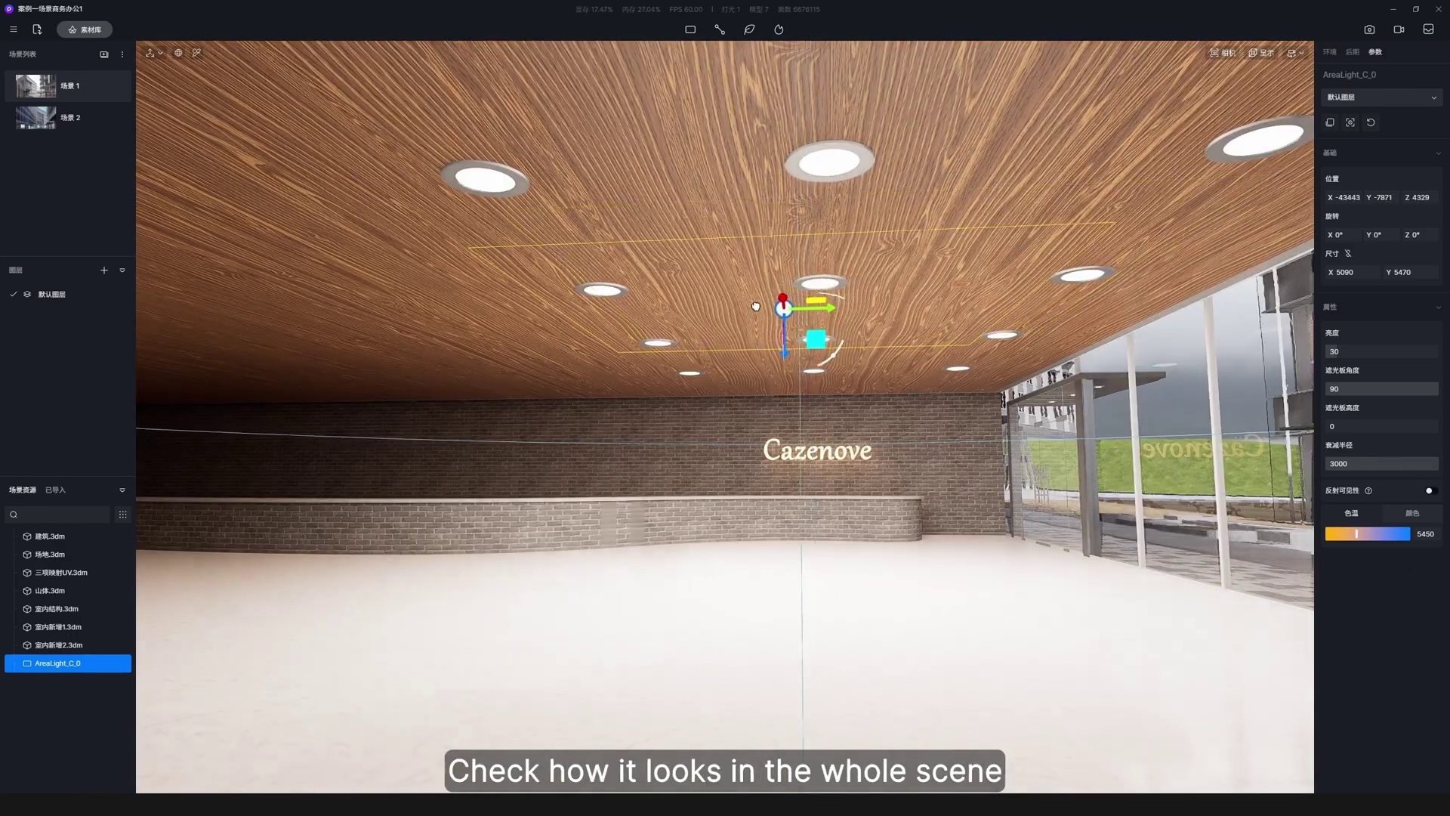
Return to the saved view 场景 1 and reduce the area light's brightness to 3.
click(47, 87)
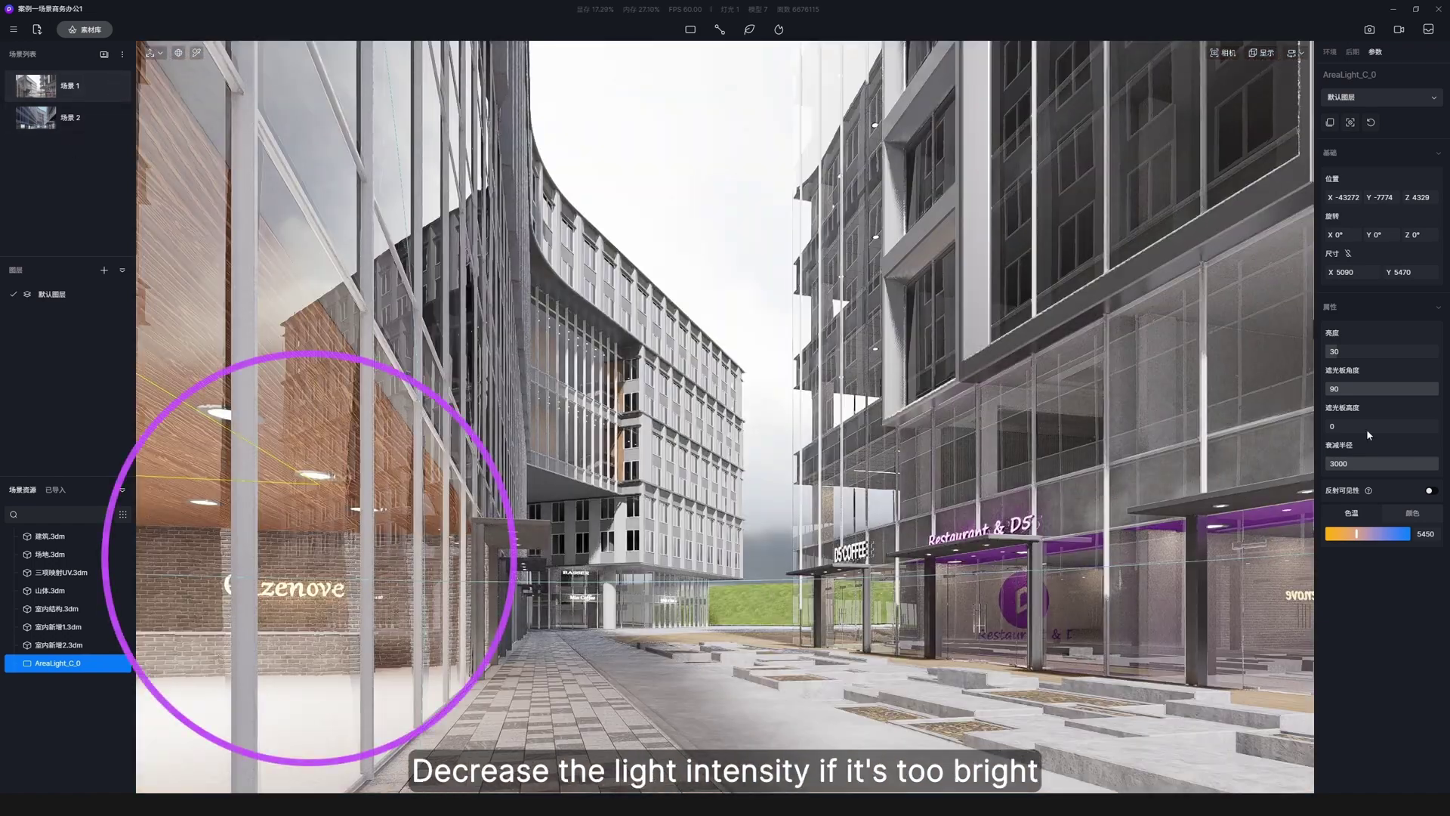
drag(1353, 351, 1341, 351)
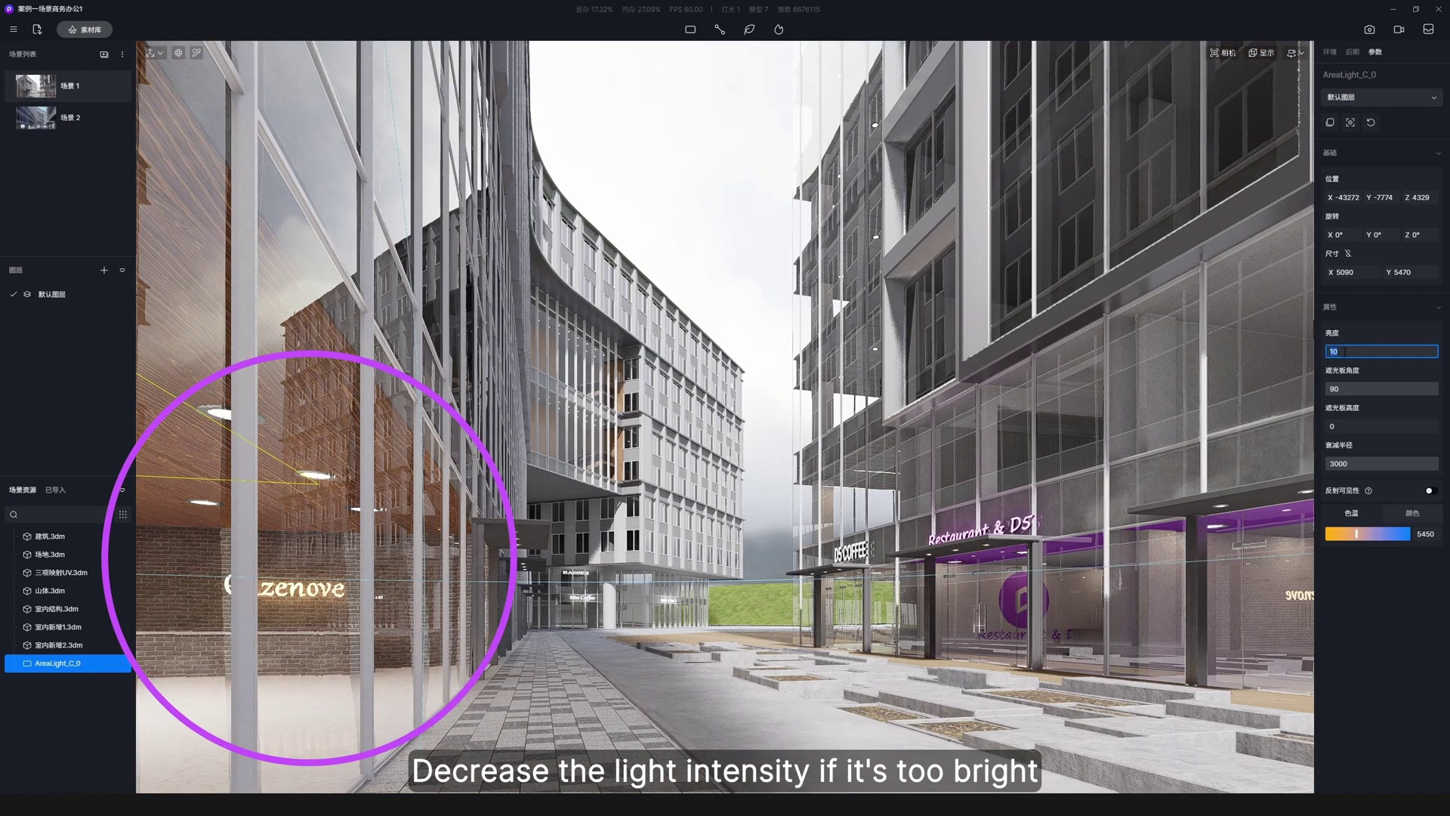
text(5)
key(Return)
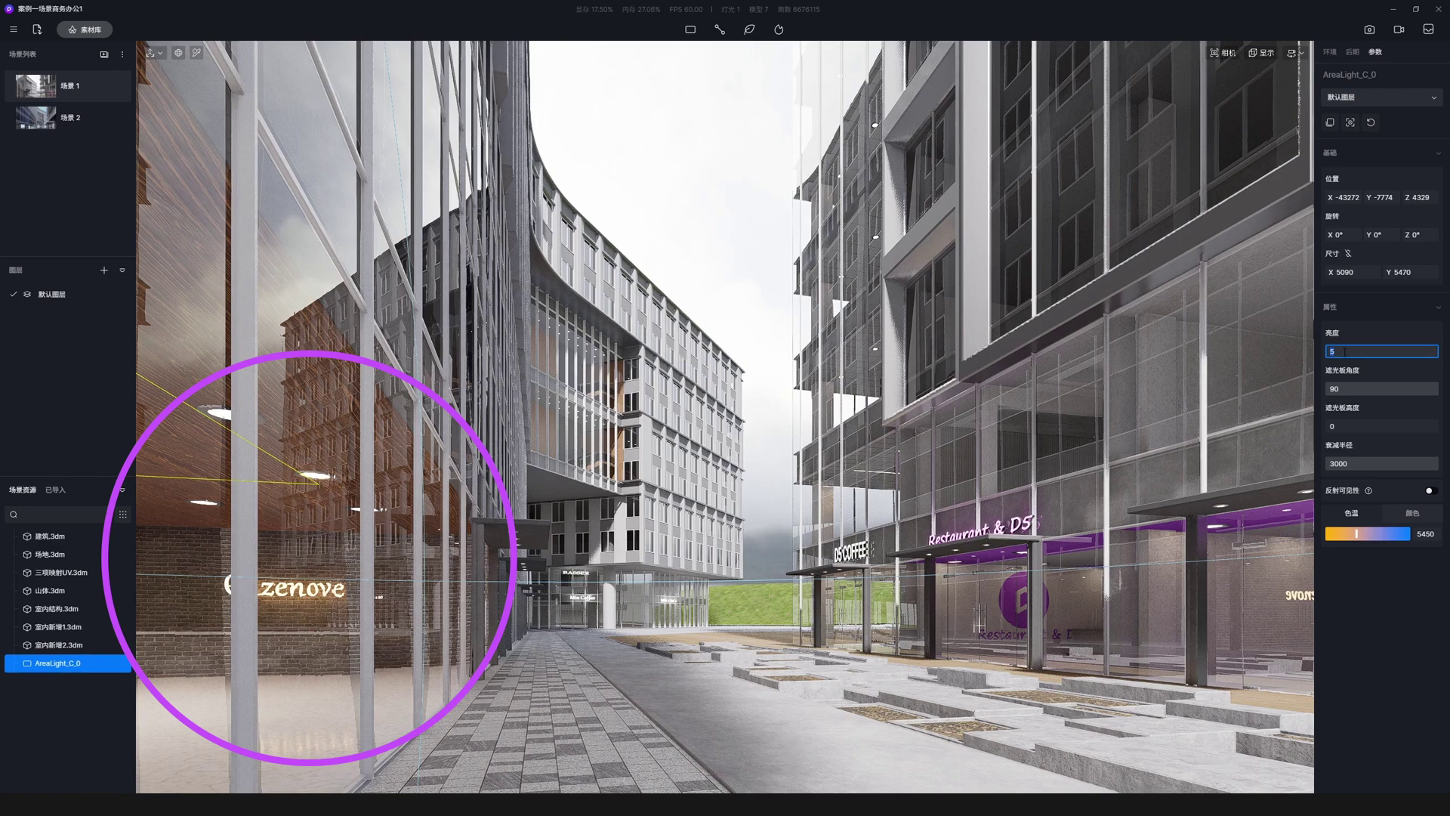
drag(1344, 351, 1343, 351)
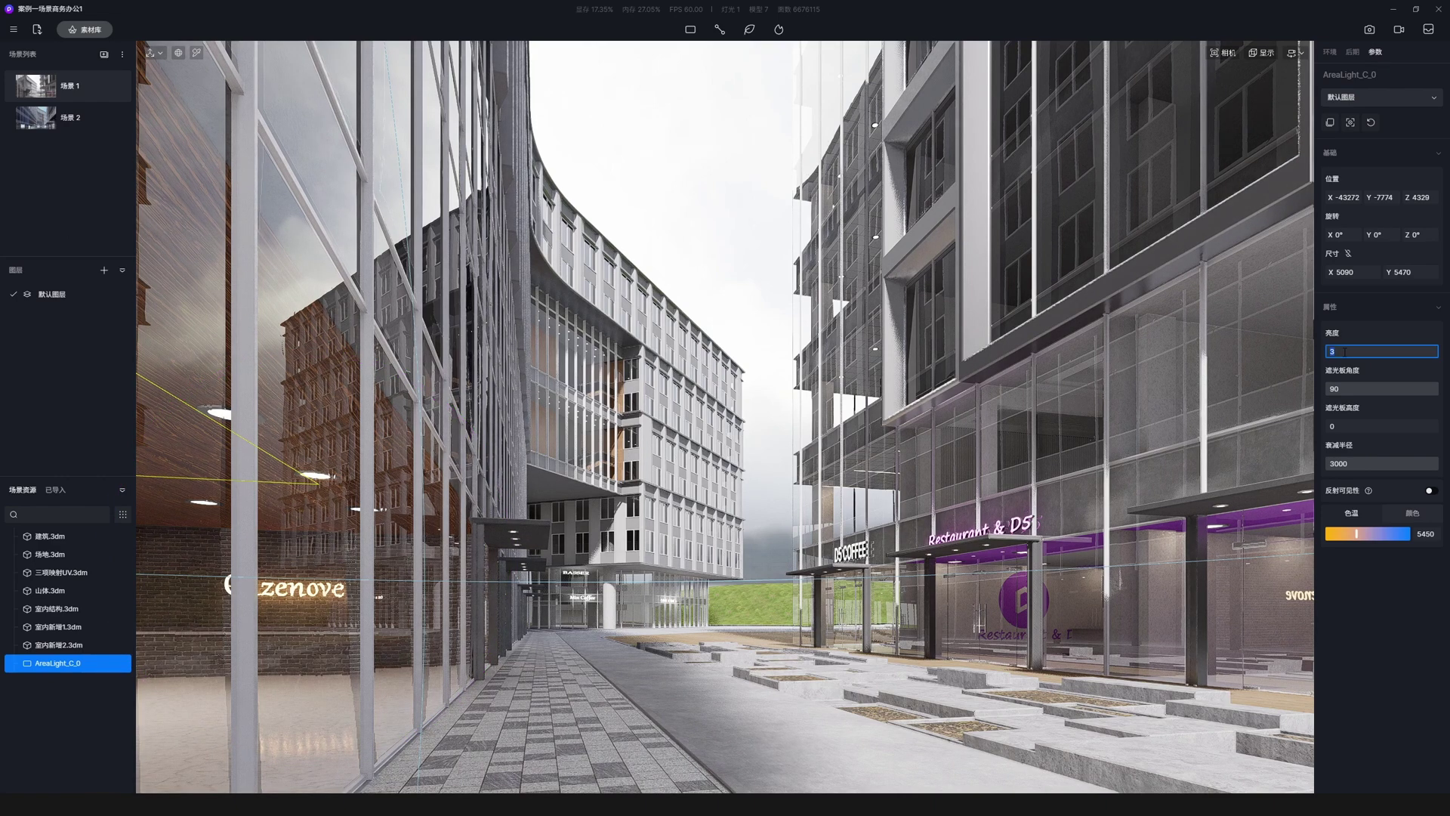
Slightly darken the curtain-wall glass's base color to a light gray and set its transparency to 0.8.
click(931, 561)
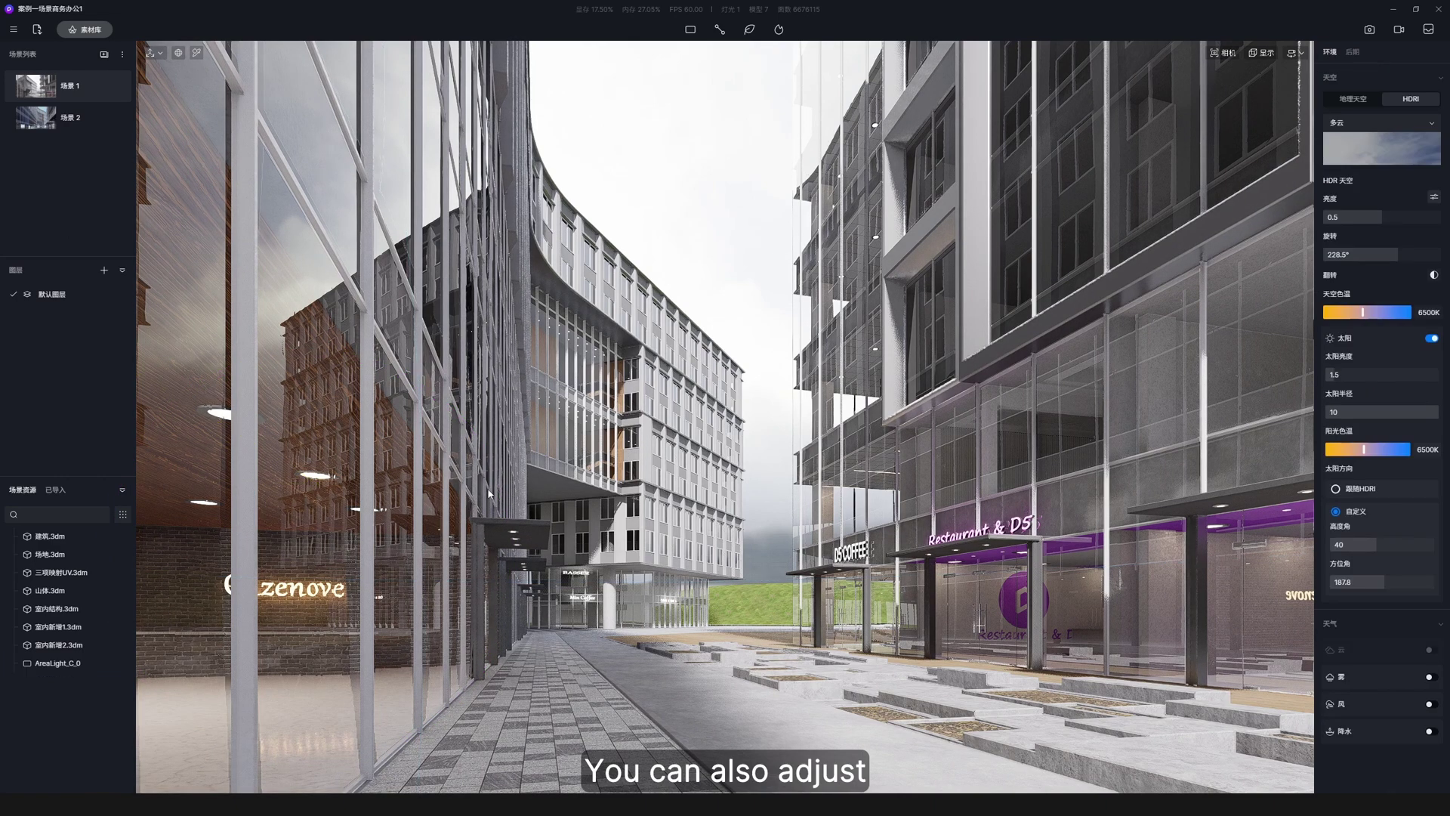
drag(1399, 486, 1398, 488)
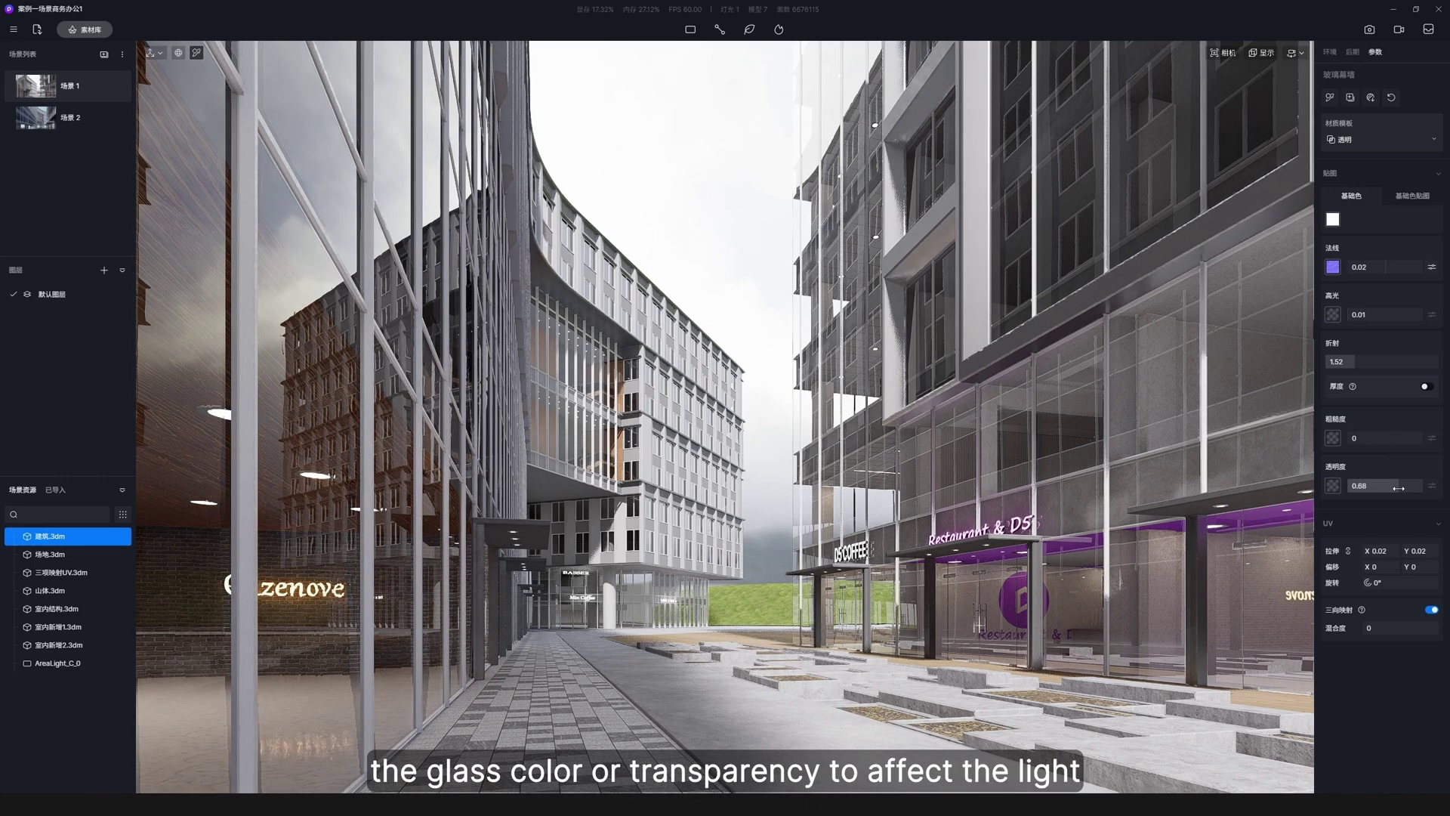
click(1333, 220)
drag(1326, 262, 1324, 268)
click(1414, 488)
text(0.8)
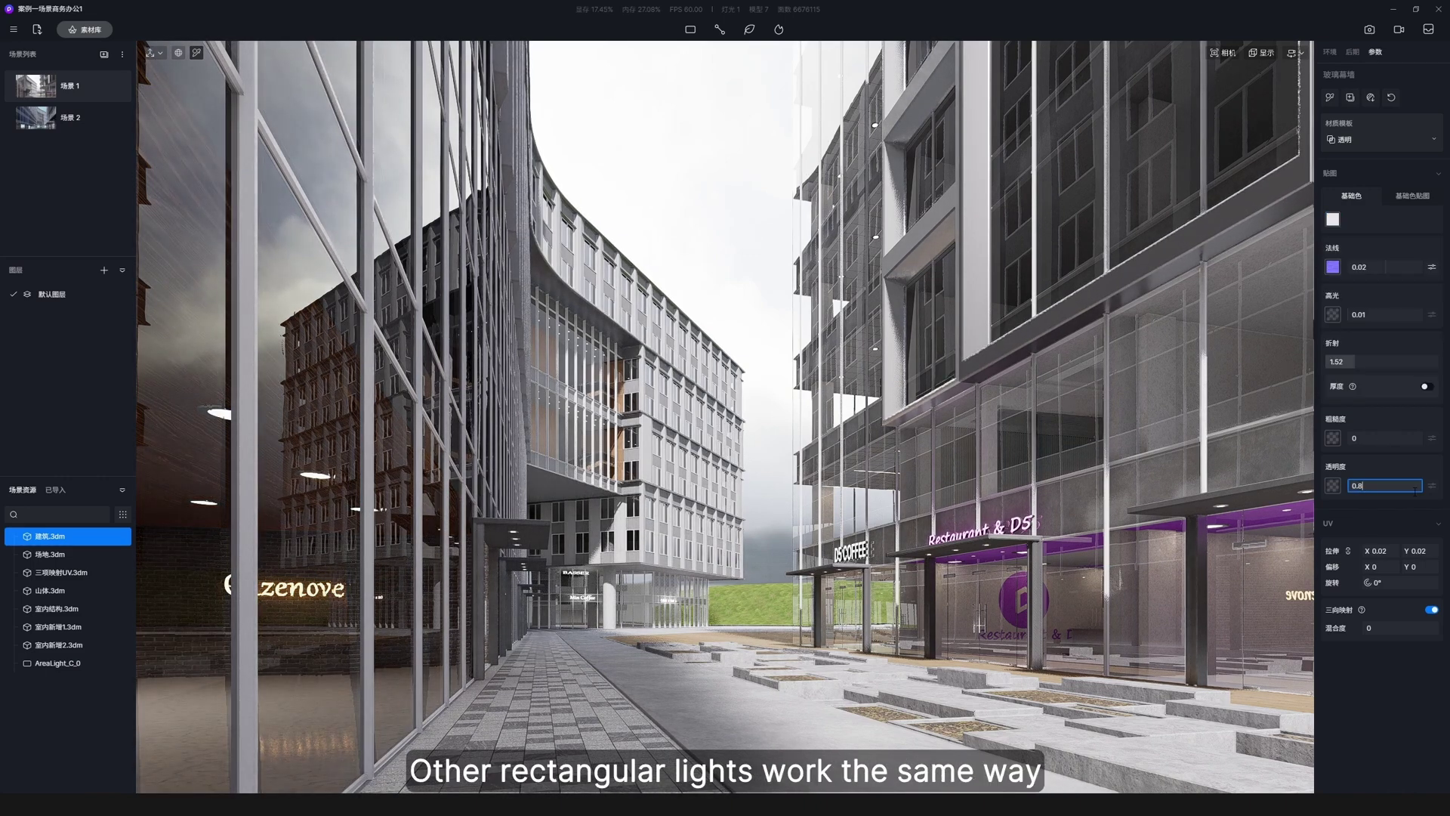
key(Return)
Place a new area light at the Restaurant & D5 entrance and enlarge it to 3980 by 3980 with the aspect ratio locked.
scroll(809, 442, up, 3)
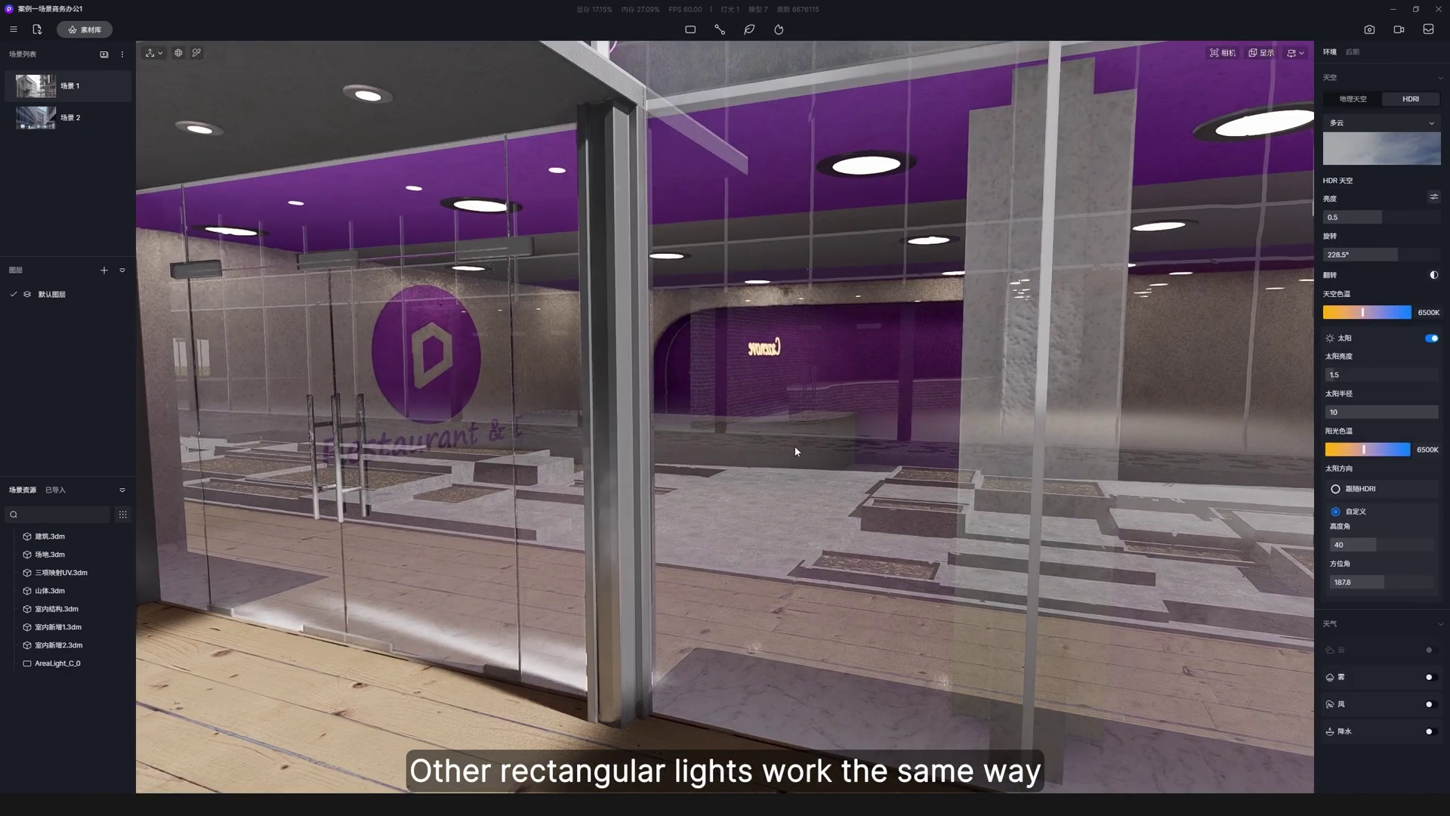
scroll(786, 433, up, 5)
click(680, 546)
scroll(683, 535, down, 8)
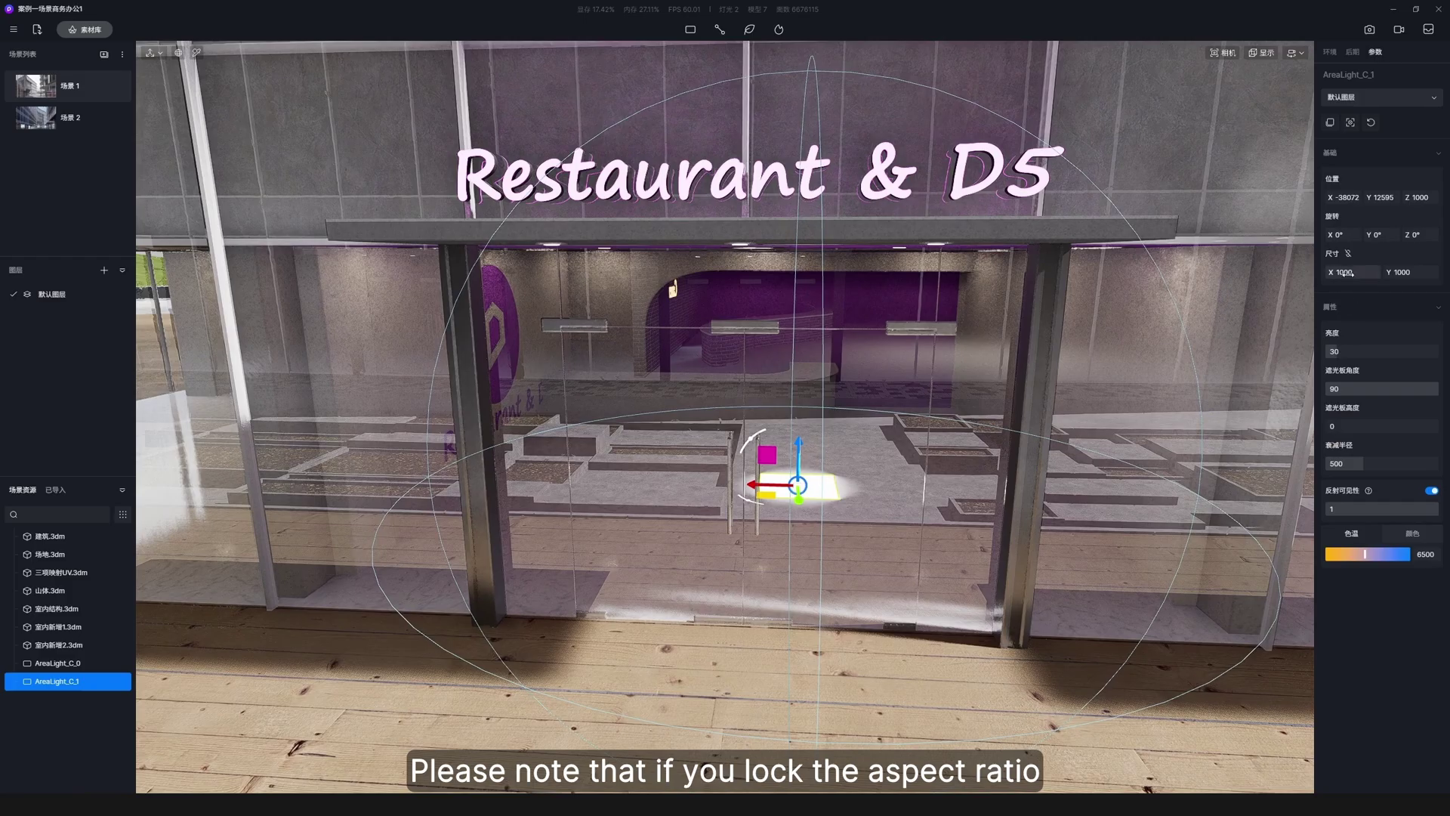
click(1349, 254)
drag(1341, 272, 1381, 273)
scroll(1069, 356, down, 3)
right_drag(744, 476, 742, 407)
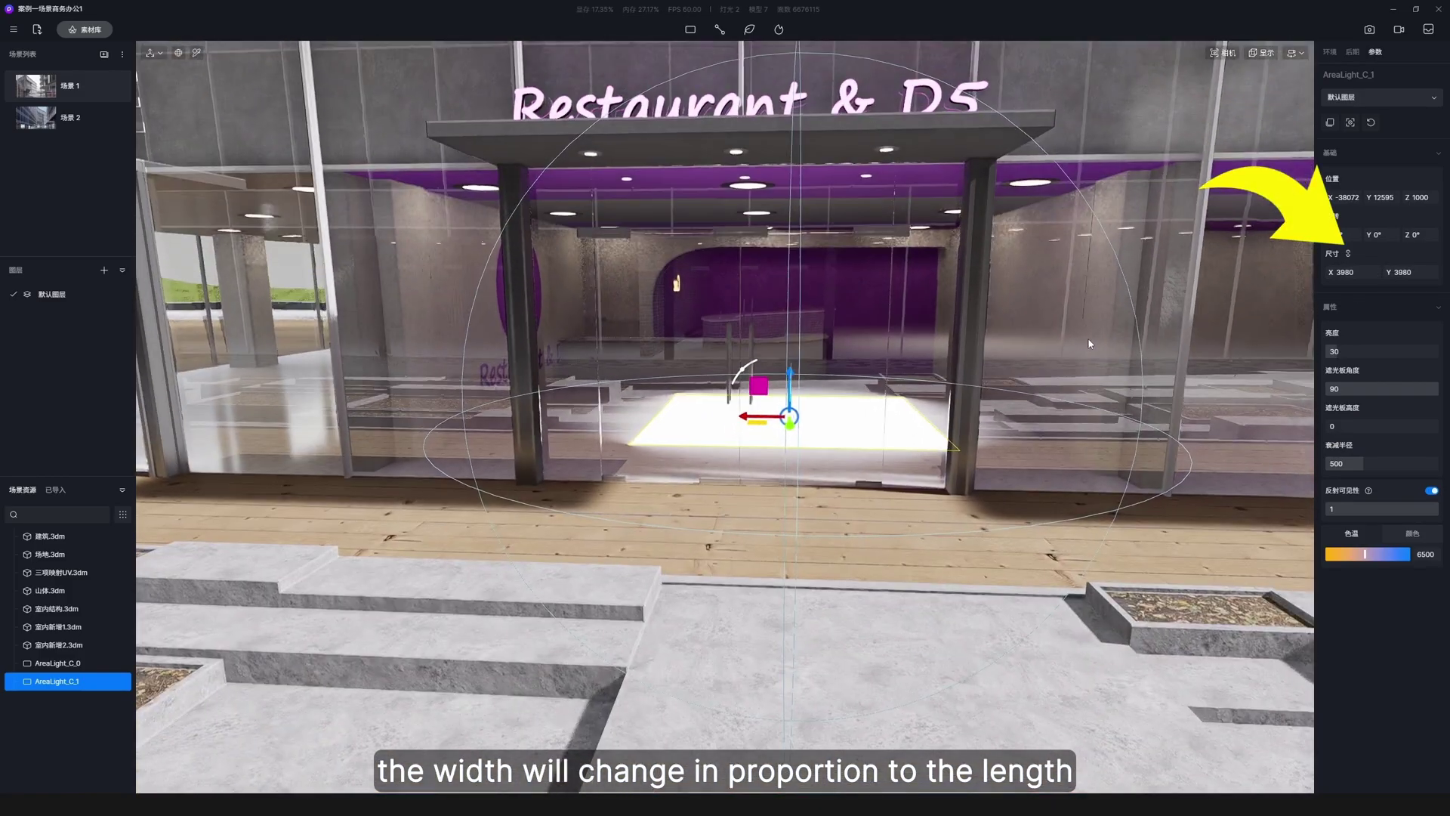
Raise the new area light to the restaurant ceiling and move it inside, to about X -37521, Y 12427, Z 3764.
drag(789, 375, 777, 287)
scroll(742, 287, up, 5)
key(q)
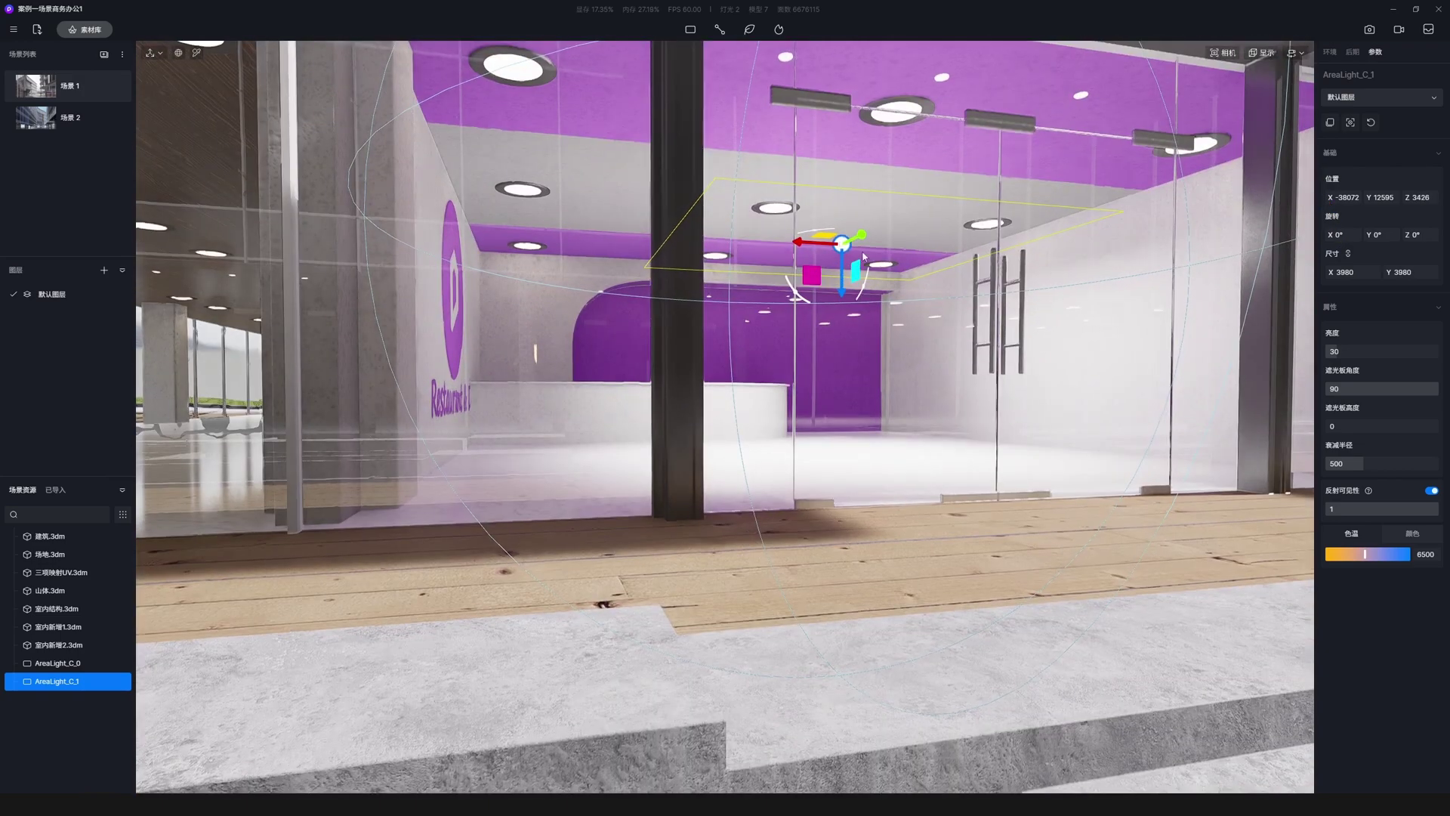
mouse_move(823, 233)
mouse_down()
mouse_move(778, 219)
mouse_move(798, 243)
mouse_up()
right_drag(799, 243, 747, 249)
scroll(748, 249, up, 2)
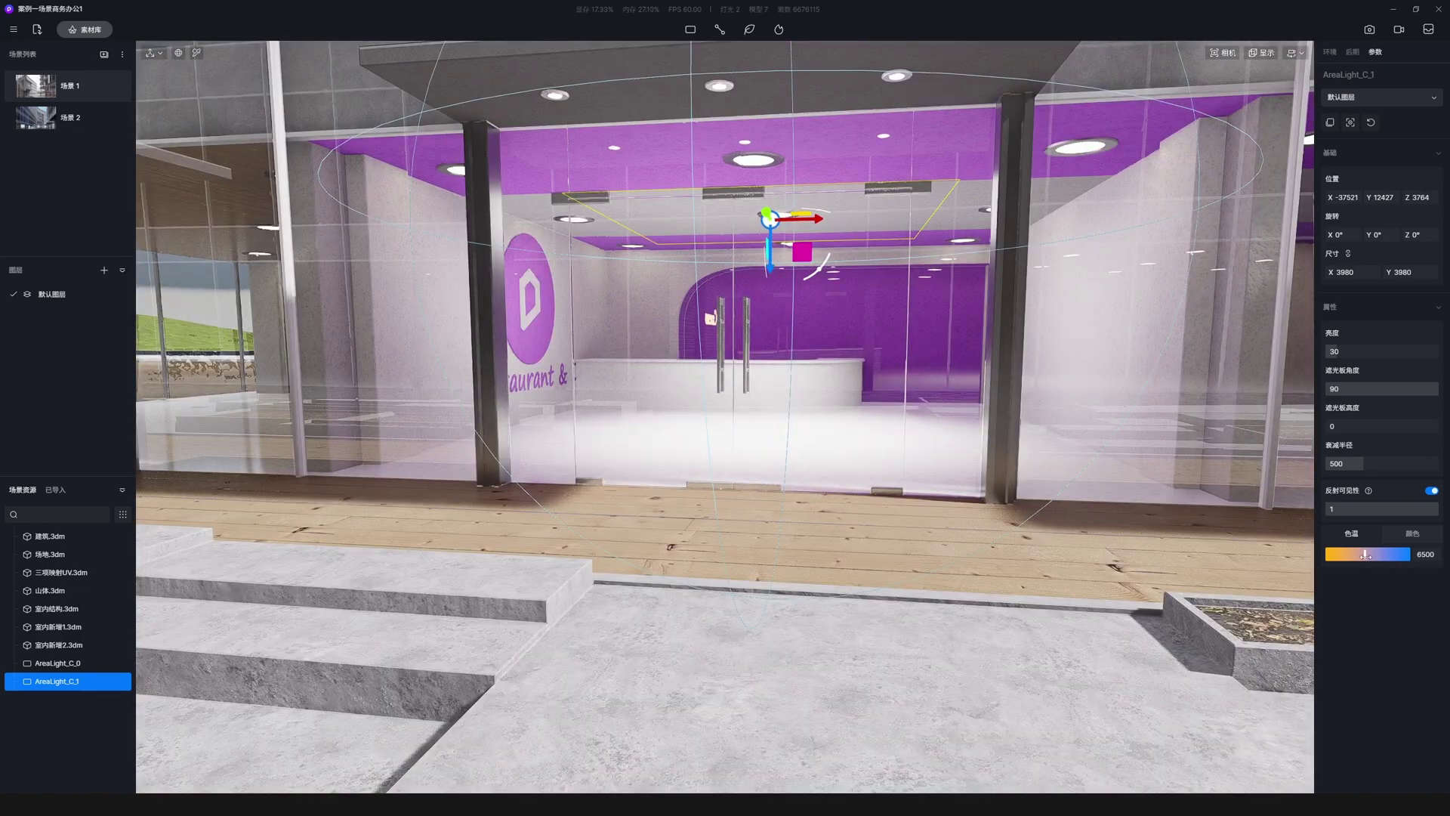
Set the restaurant light's color temperature to 4800 and its brightness to 10.
scroll(959, 409, down, 5)
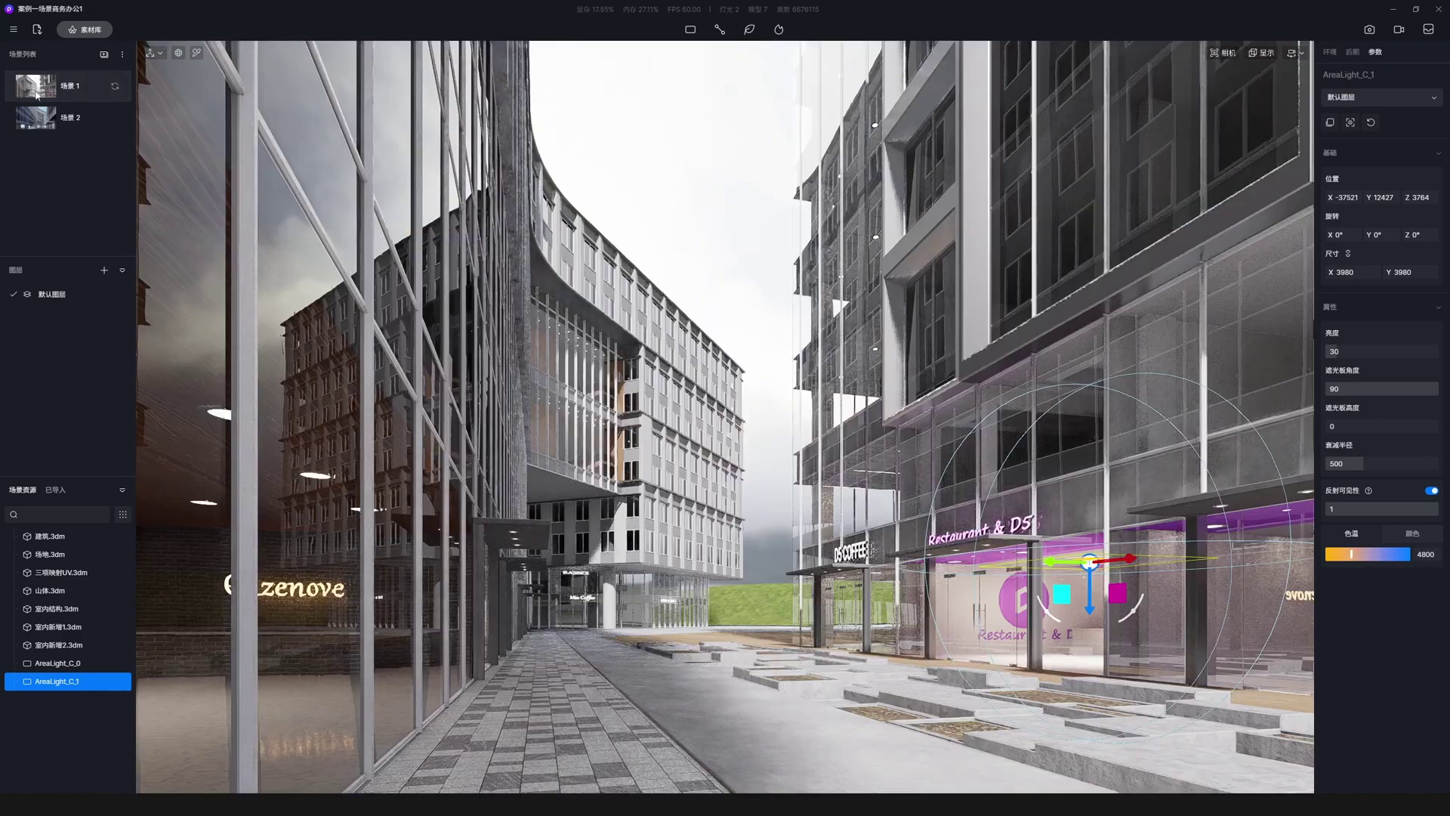
text(10)
key(Return)
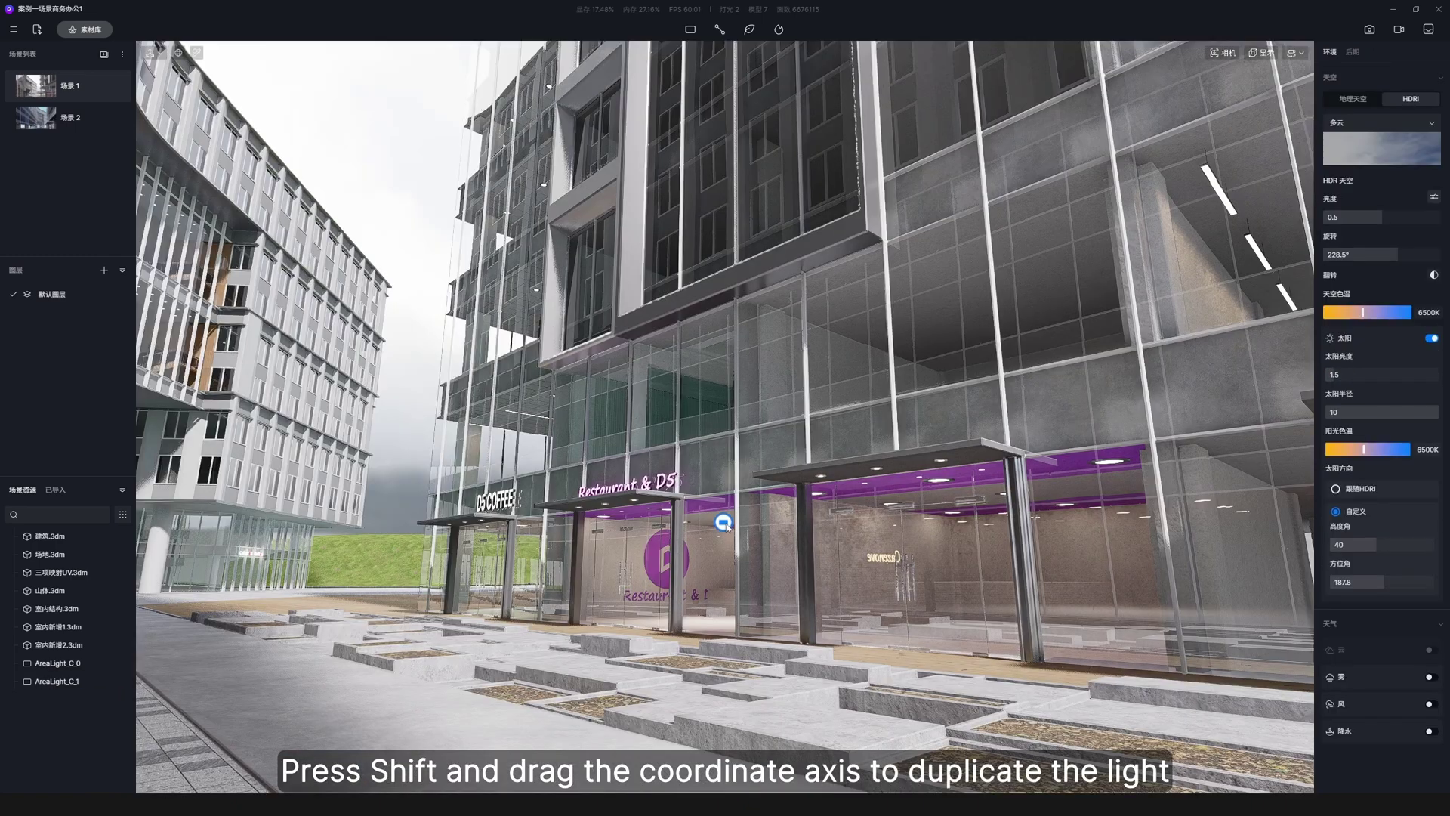
Duplicate the restaurant light along its X axis into the adjacent storefront, away from D5 COFFEE.
click(725, 555)
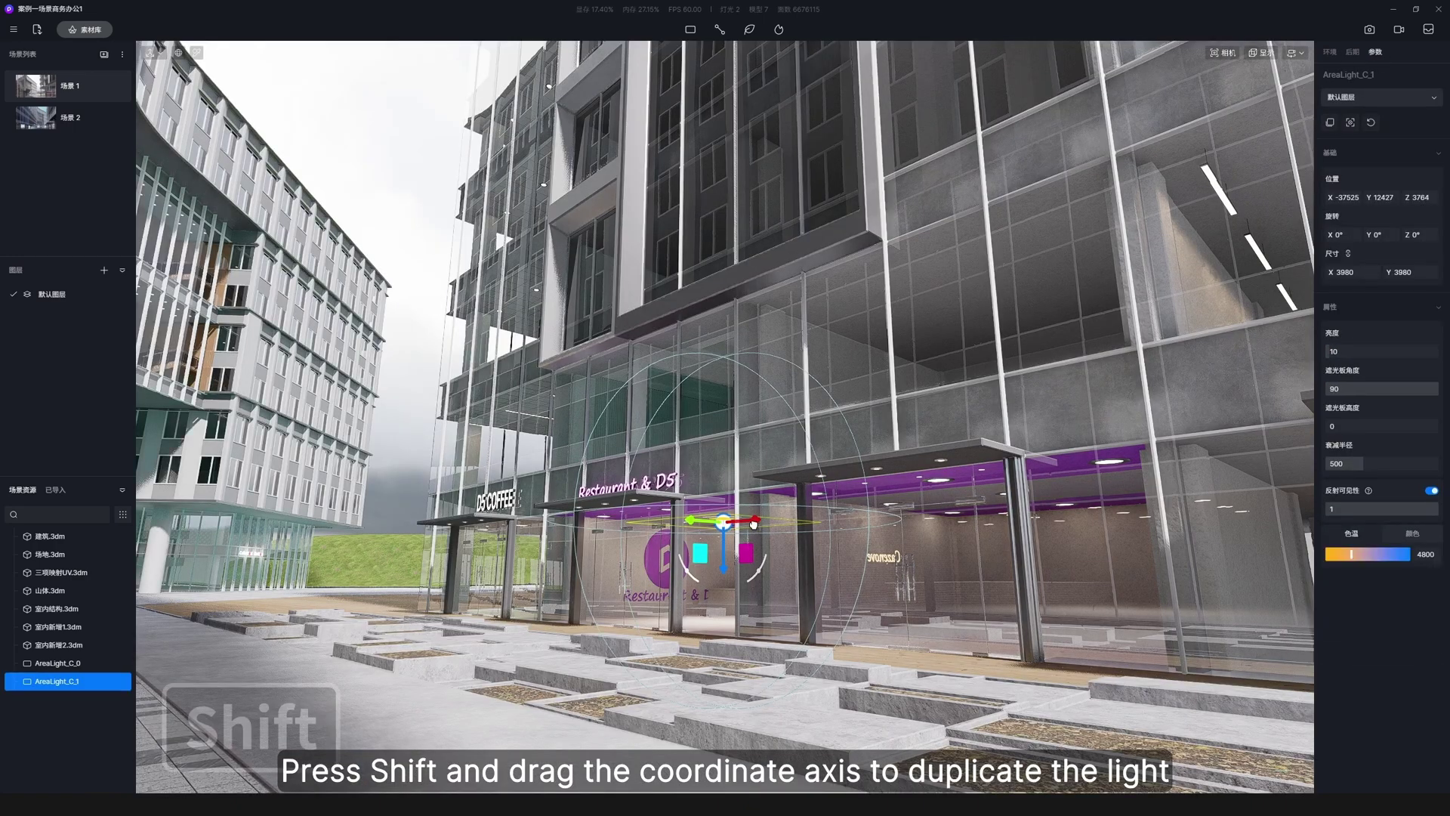
shift+drag(753, 523, 1045, 507)
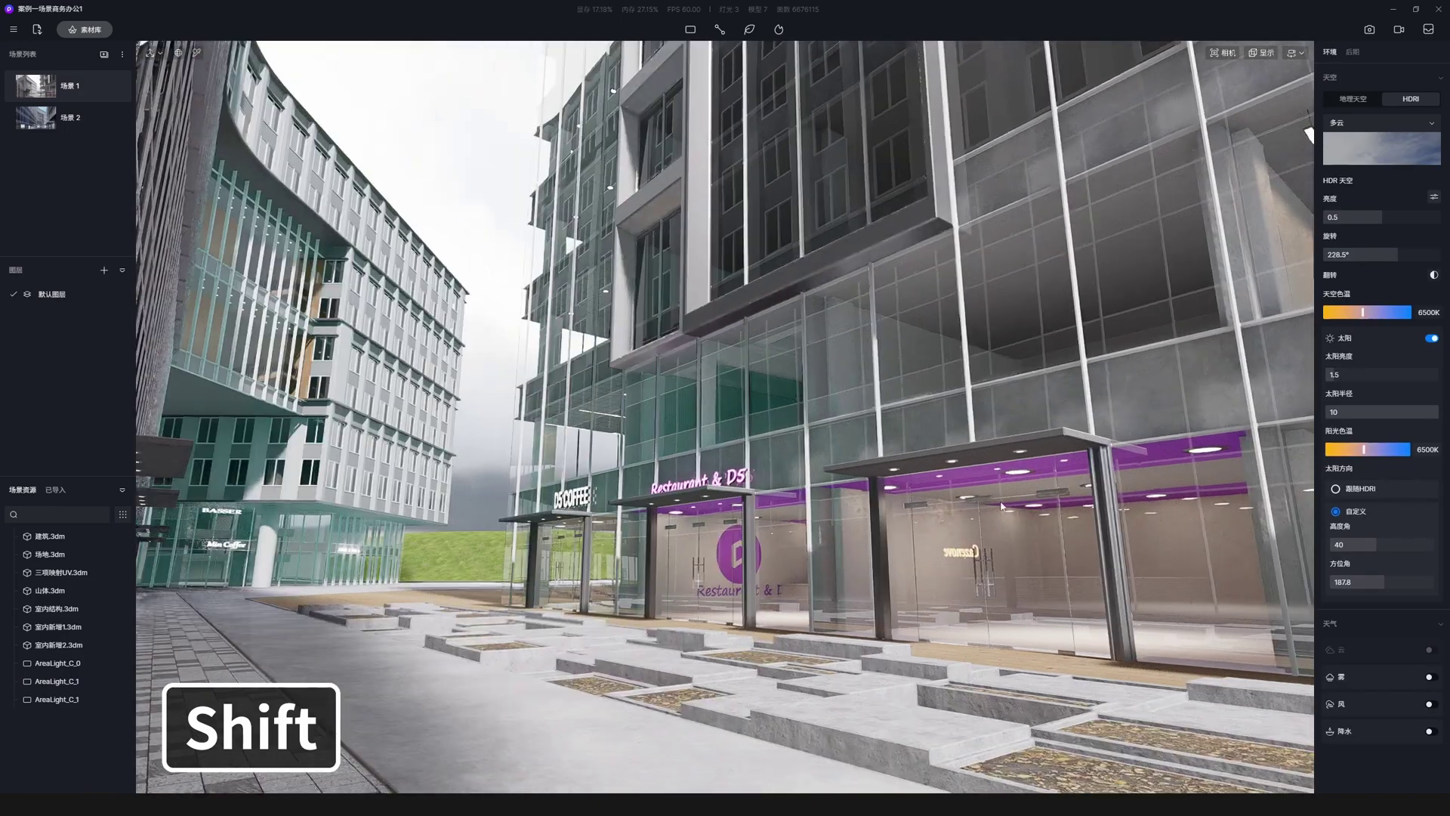
click(47, 89)
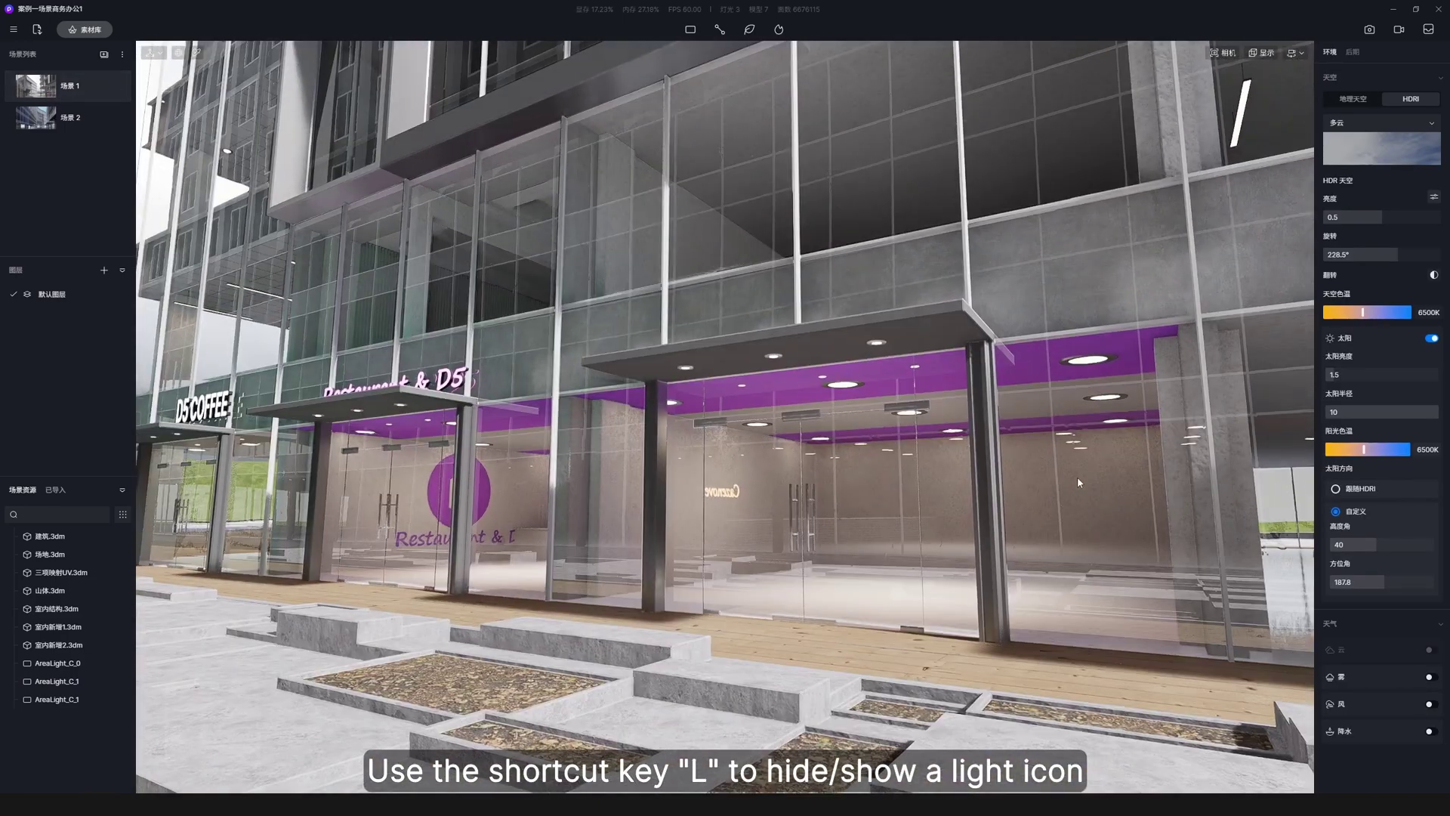
Toggle the light icons in the viewport on and off.
key(l)
key(l)
key(l)
key(l)
right_drag(977, 457, 854, 514)
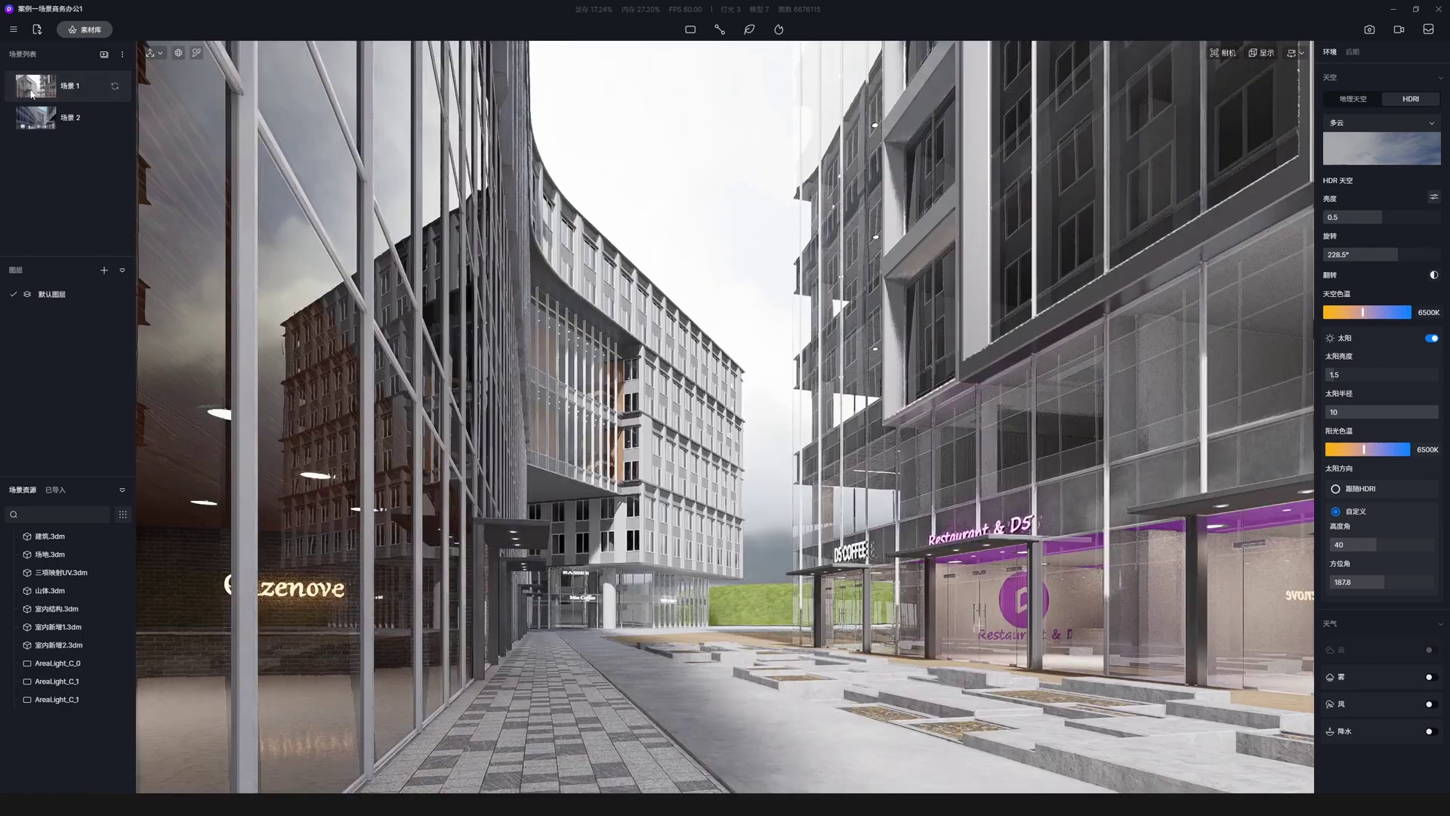
Duplicate the restaurant light into the D5 COFFEE storefront and return to the saved view 场景 1.
key(w)
right_drag(799, 385, 1163, 389)
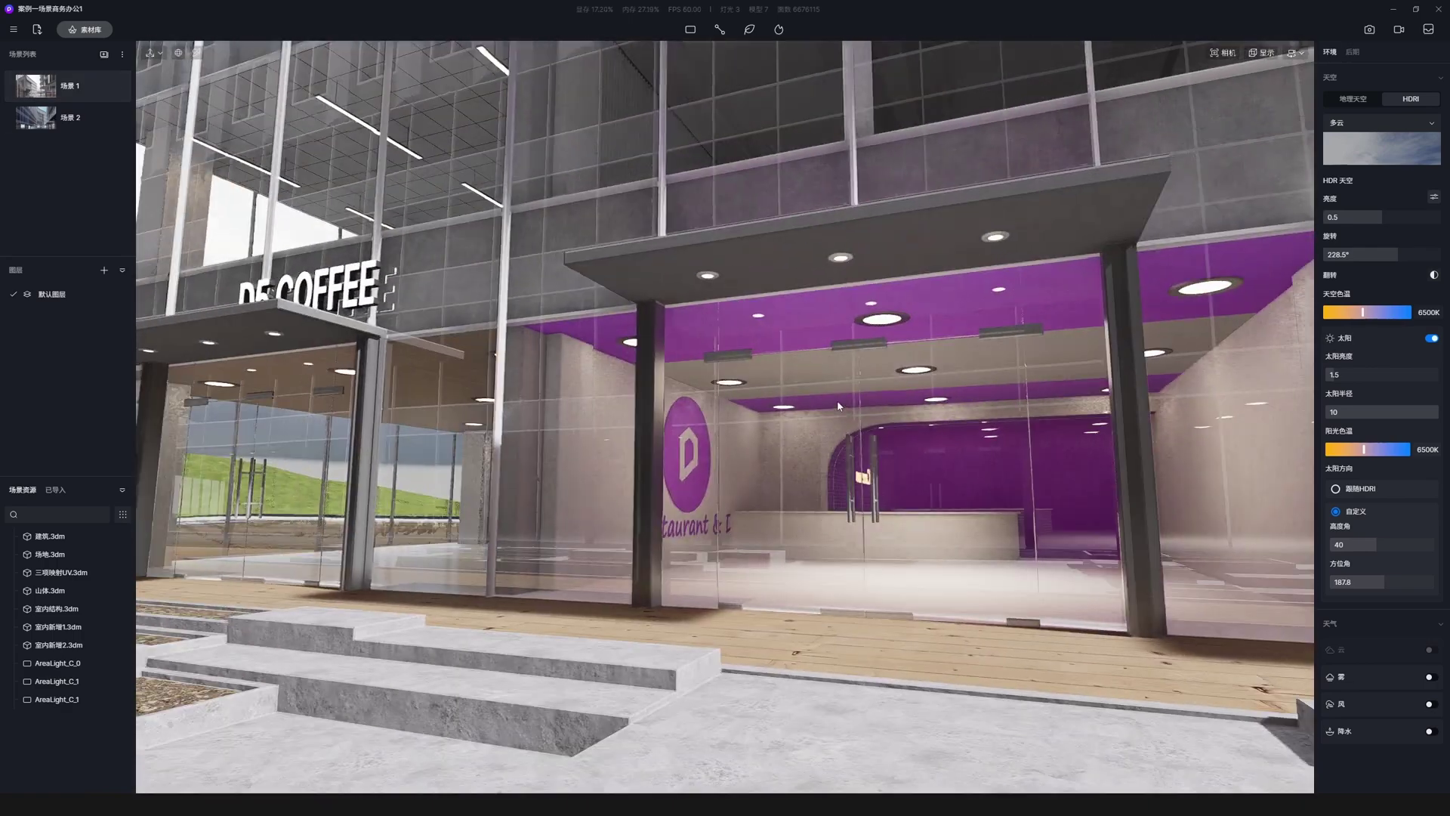
click(901, 375)
alt+drag(955, 376, 537, 398)
right_drag(538, 398, 73, 116)
click(70, 86)
Set the D5 COFFEE light's color temperature to 2500 and increase its attenuation radius.
key(w)
right_drag(725, 407, 815, 378)
drag(709, 298, 702, 292)
drag(1351, 554, 1331, 555)
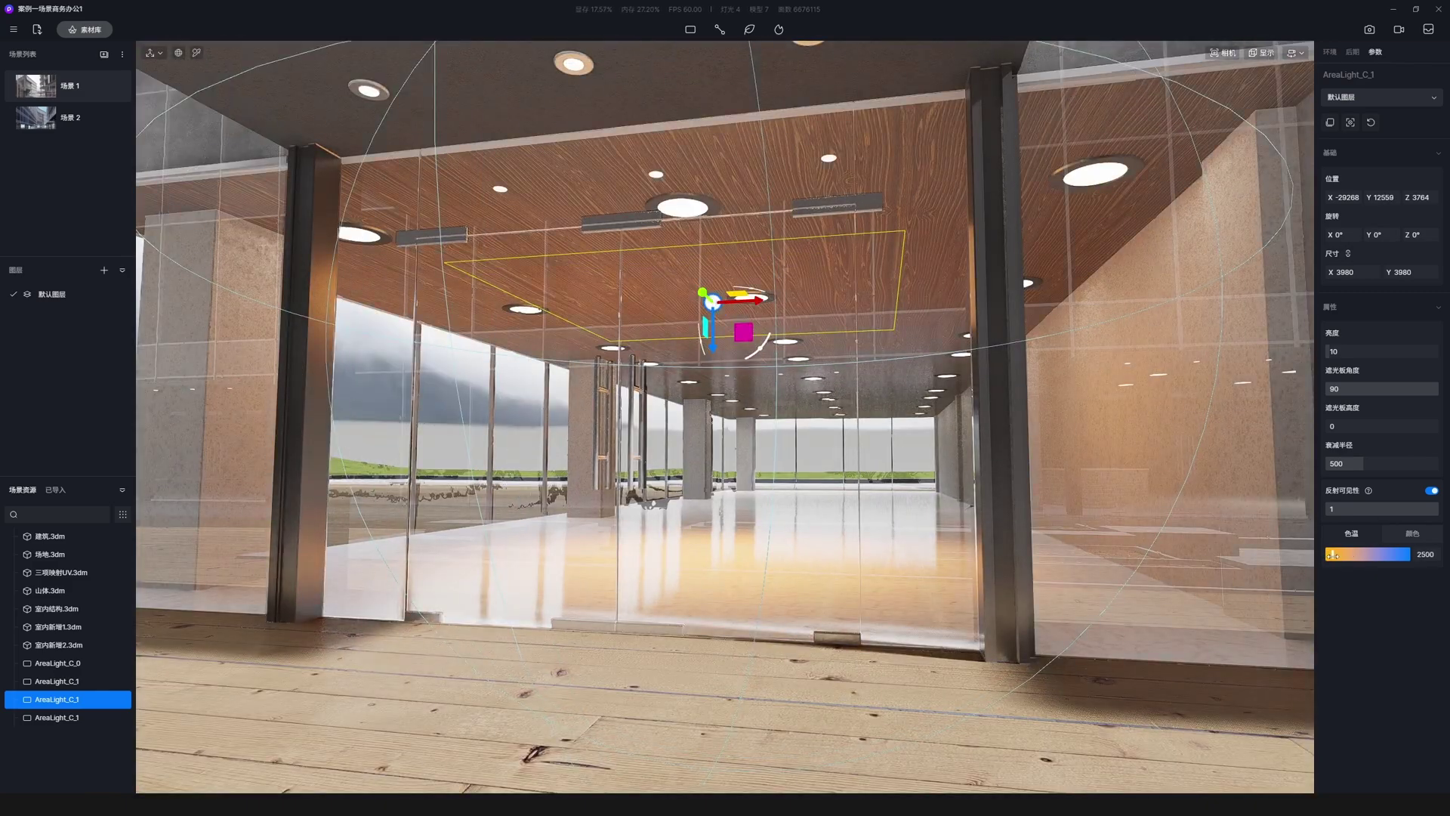
drag(1345, 273, 1361, 273)
drag(1368, 462, 1434, 459)
Set the restaurant light's brightness to 5 and its attenuation radius to 1500.
key(s)
key(d)
click(742, 296)
key(d)
click(926, 283)
key(a)
right_drag(1095, 272, 989, 273)
click(929, 254)
drag(1353, 352, 1342, 352)
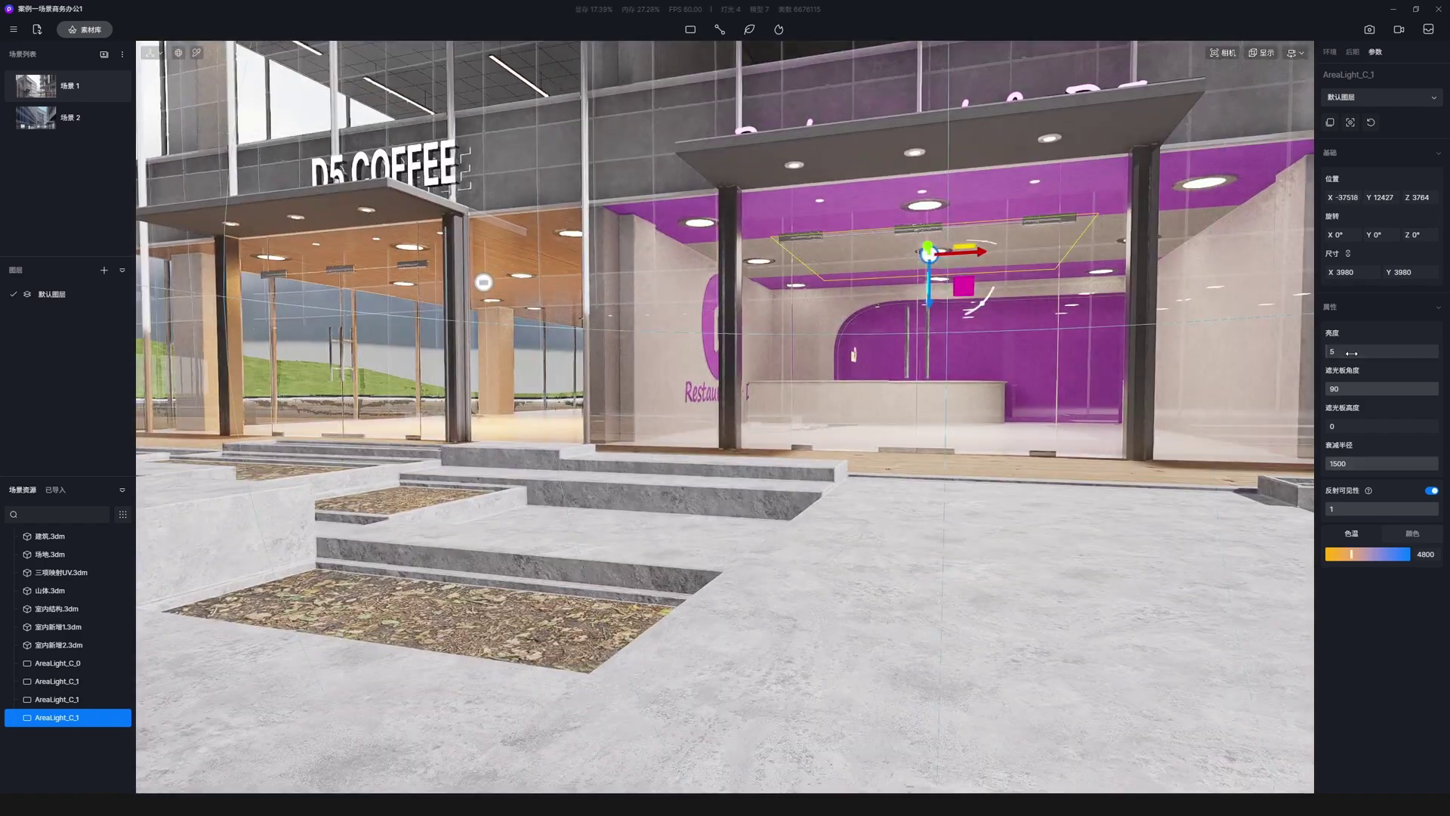
key(d)
click(1113, 256)
key(Return)
key(a)
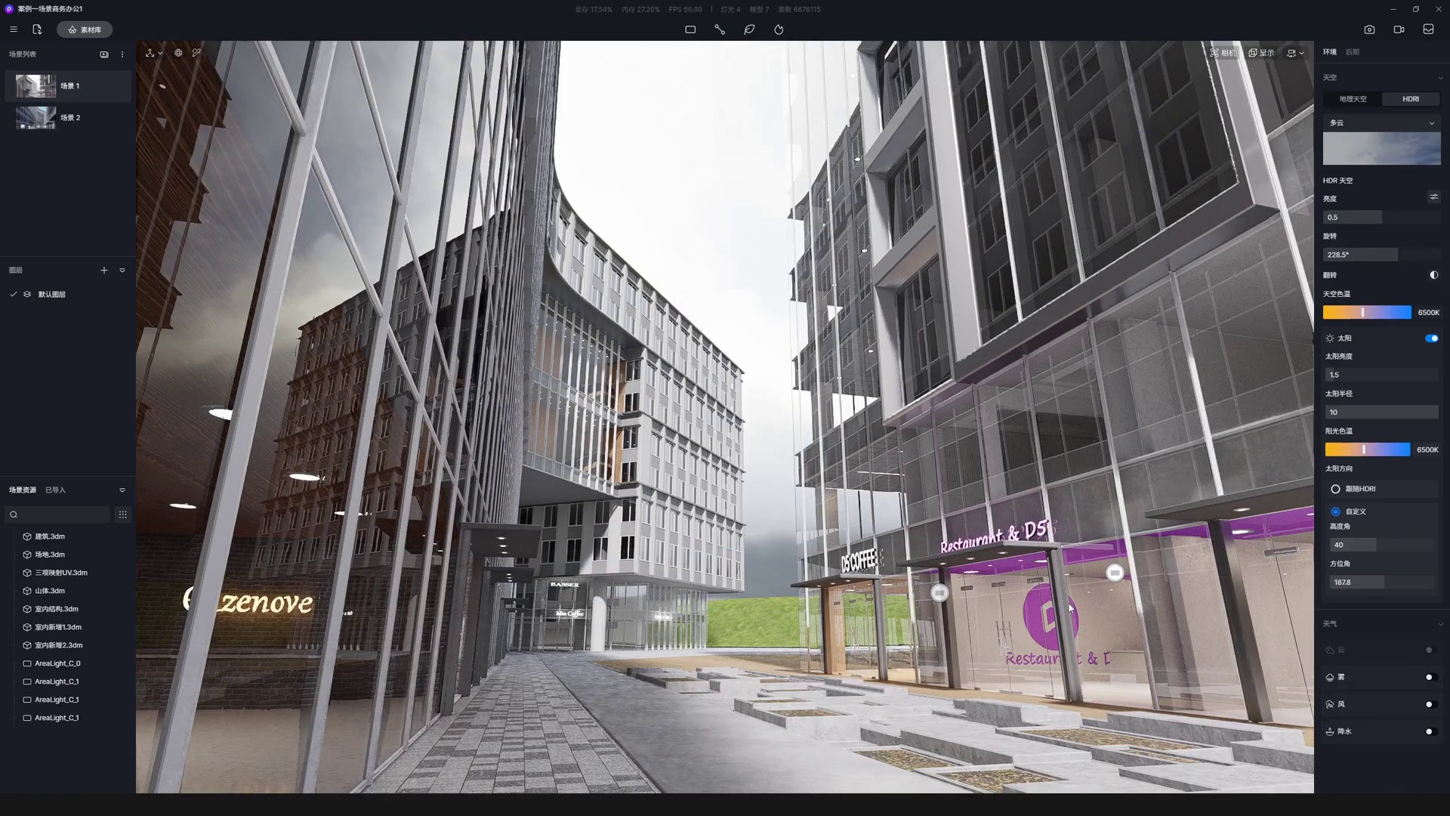
Copy the restaurant light onto the floor above D5 COFFEE and position it under the ceiling at about X -29483, Y 12555.
click(1089, 562)
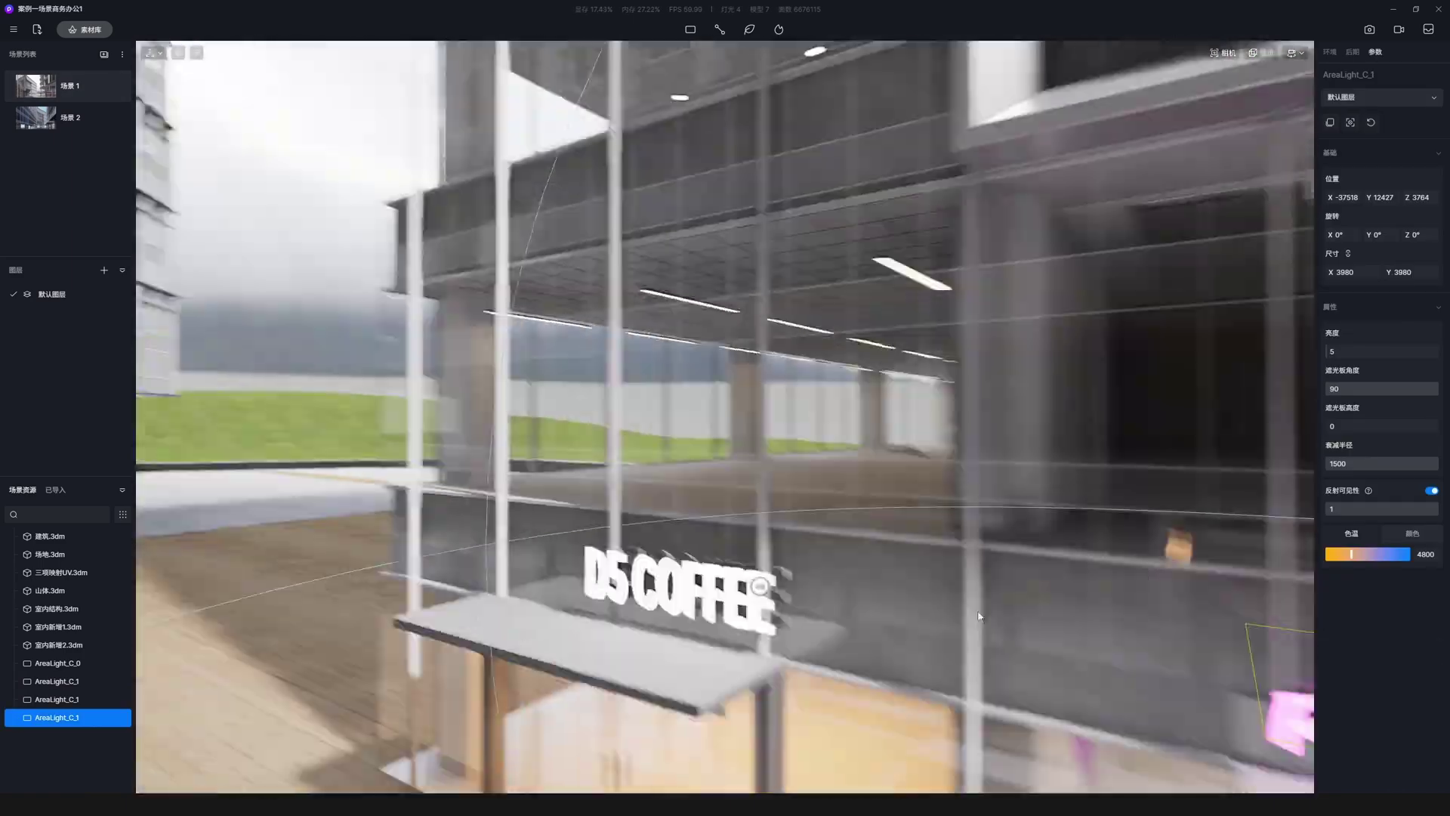
key(w)
key(ctrl+v)
click(790, 116)
key(s)
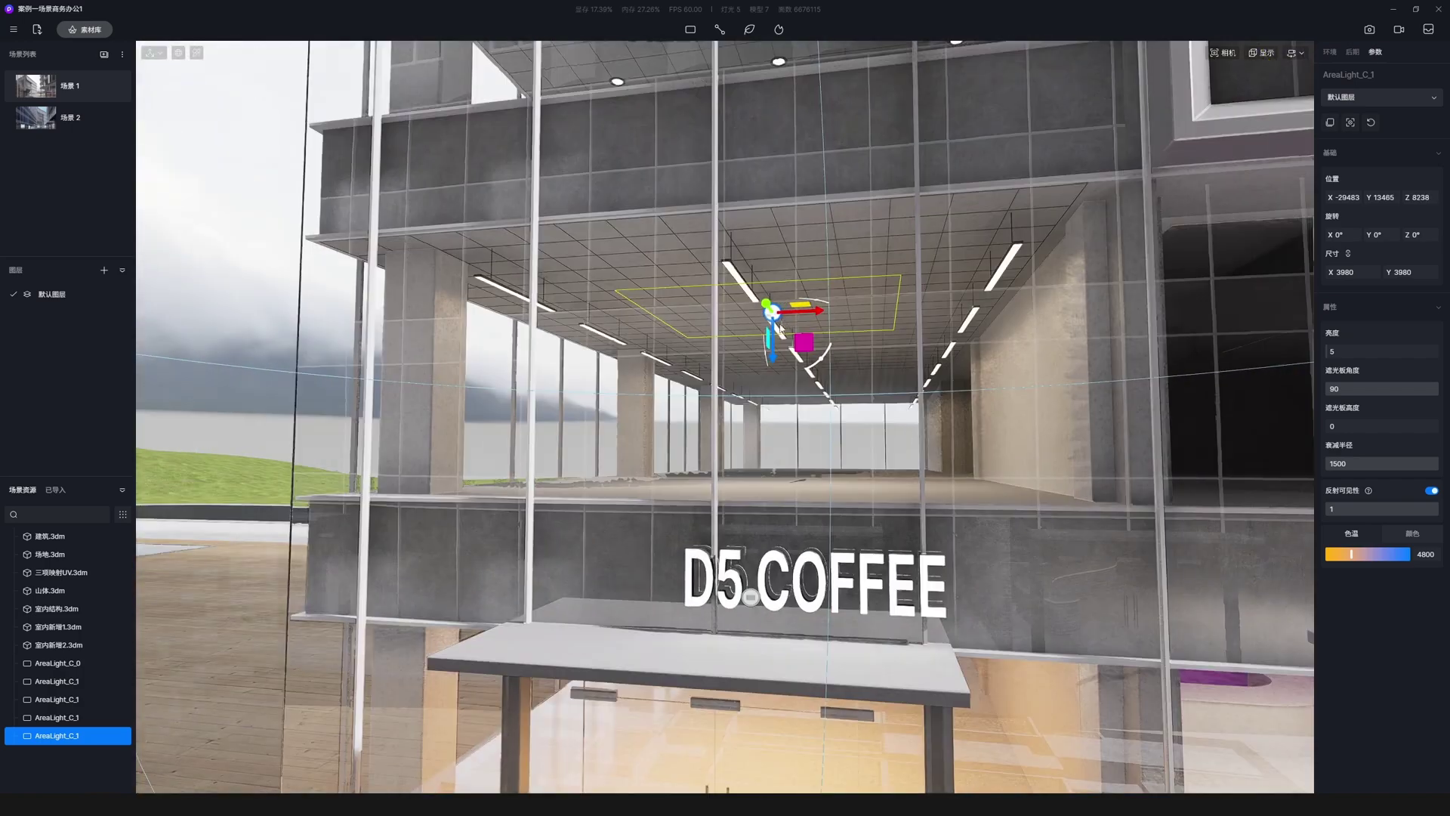
key(s)
right_drag(790, 320, 582, 356)
drag(819, 283, 793, 278)
right_drag(793, 277, 736, 241)
Duplicate the light above D5 COFFEE downward with the copy rotated 180° about X, and group the two lights.
key(q)
alt+drag(876, 299, 876, 355)
text(180)
key(Return)
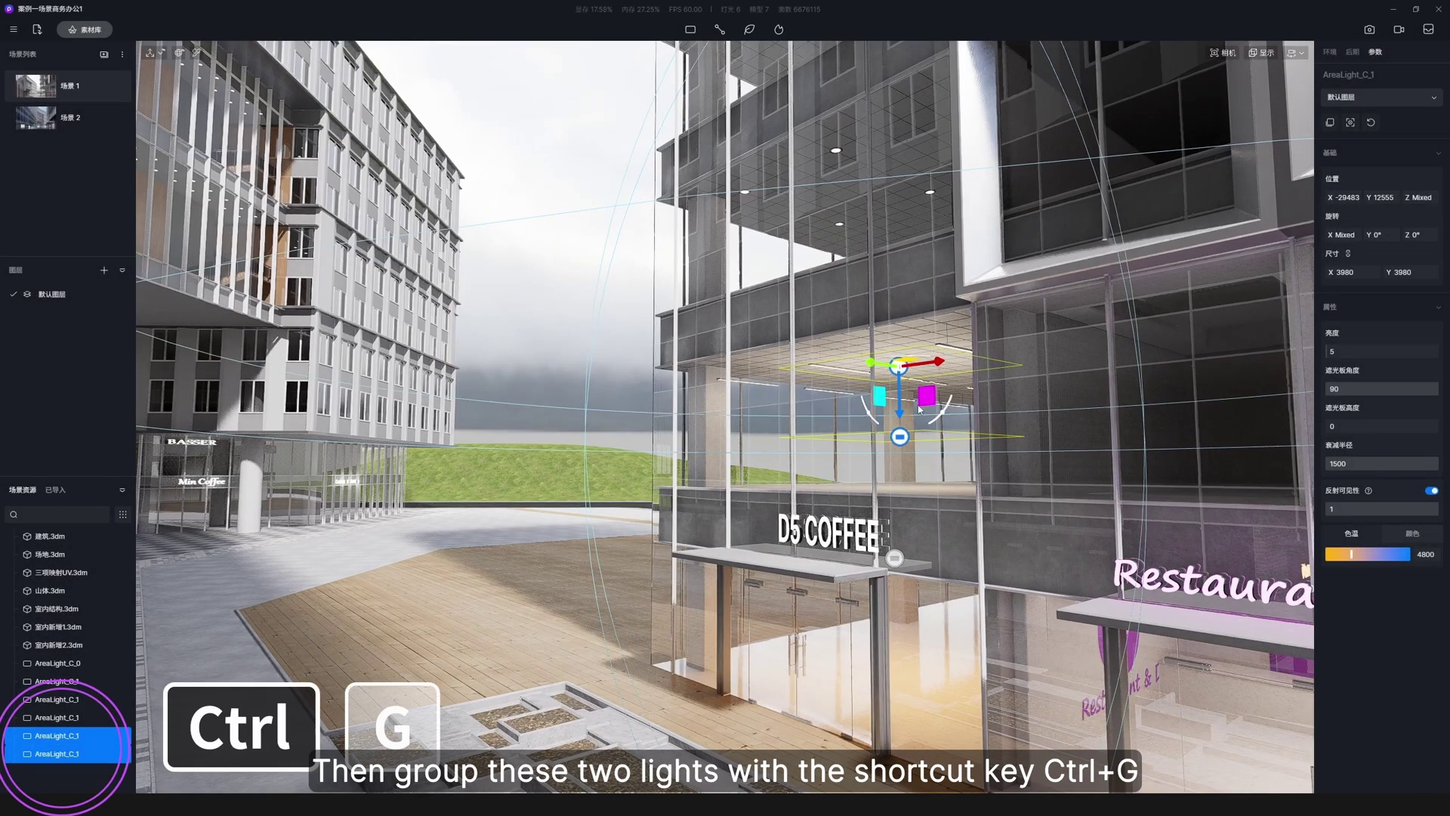
right_drag(919, 410, 923, 385)
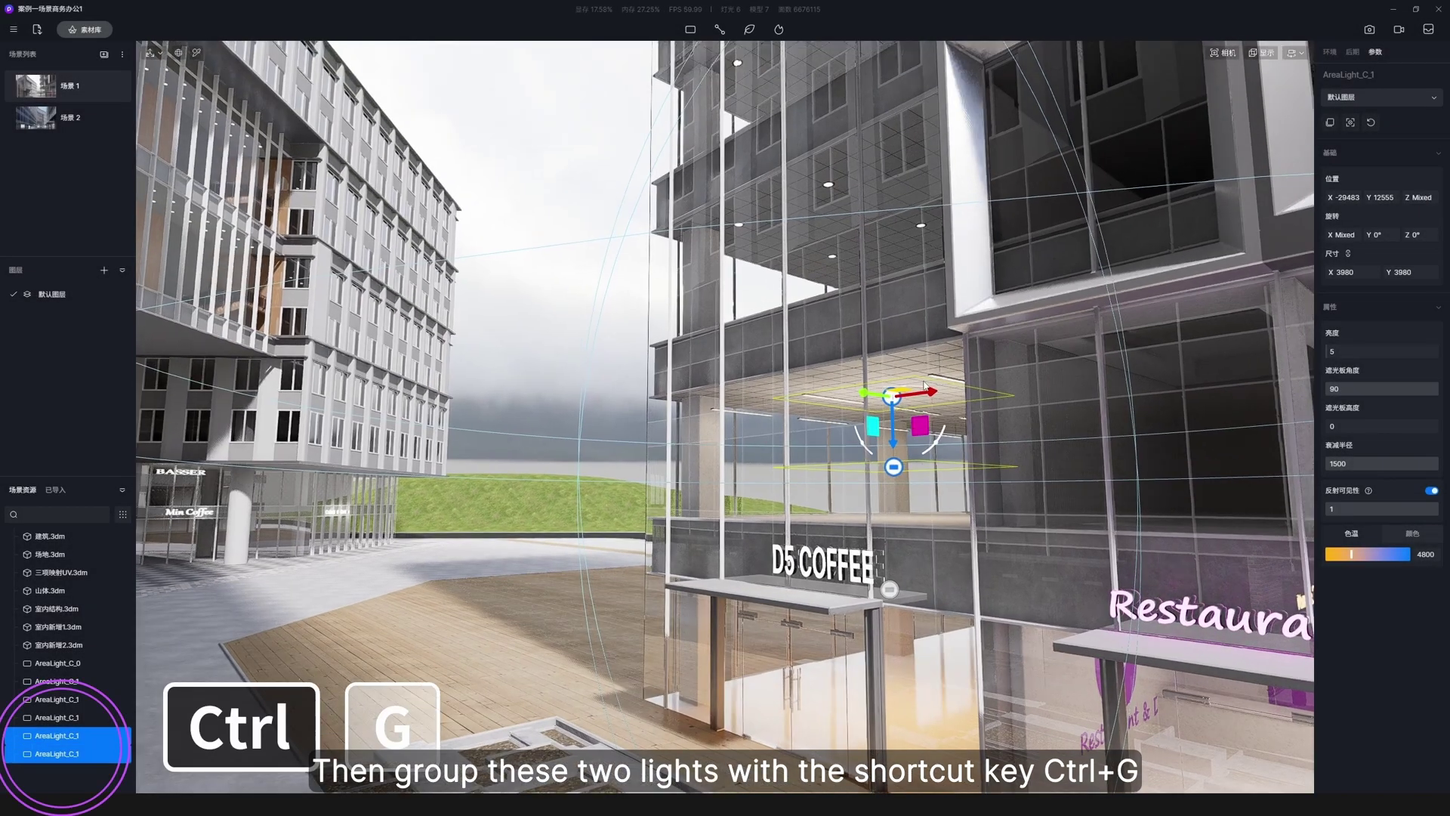
key(ctrl+g)
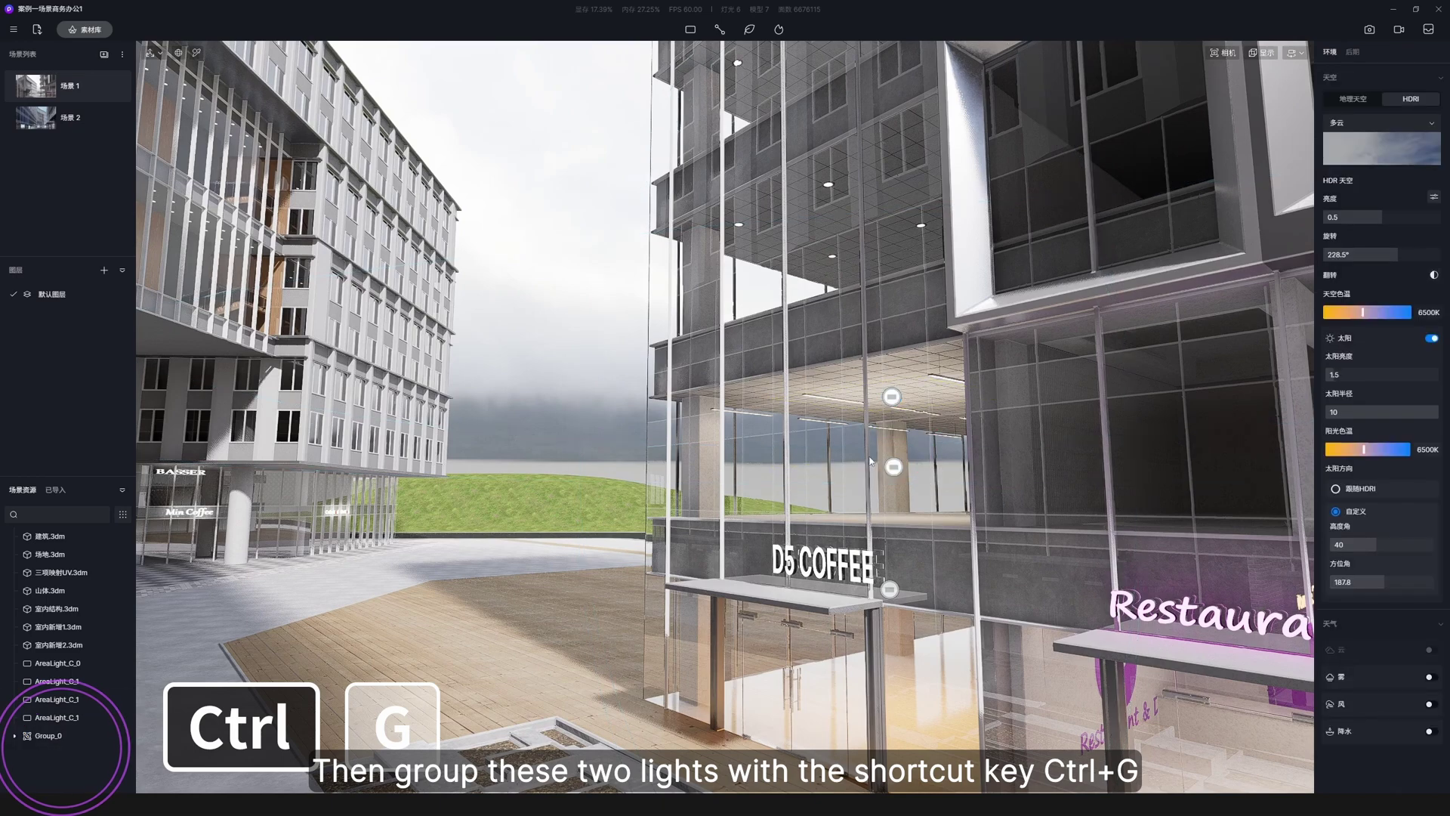
Duplicate the light group vertically four times, placing one copy on each successive floor above.
alt+drag(894, 478, 891, 307)
key(e)
mouse_move(891, 307)
right_down()
mouse_move(864, 333)
mouse_move(884, 325)
right_up()
alt+drag(852, 557, 846, 404)
right_drag(846, 404, 940, 623)
key(e)
alt+drag(943, 487, 938, 193)
right_drag(937, 192, 919, 302)
key(e)
alt+drag(917, 513, 903, 319)
click(43, 95)
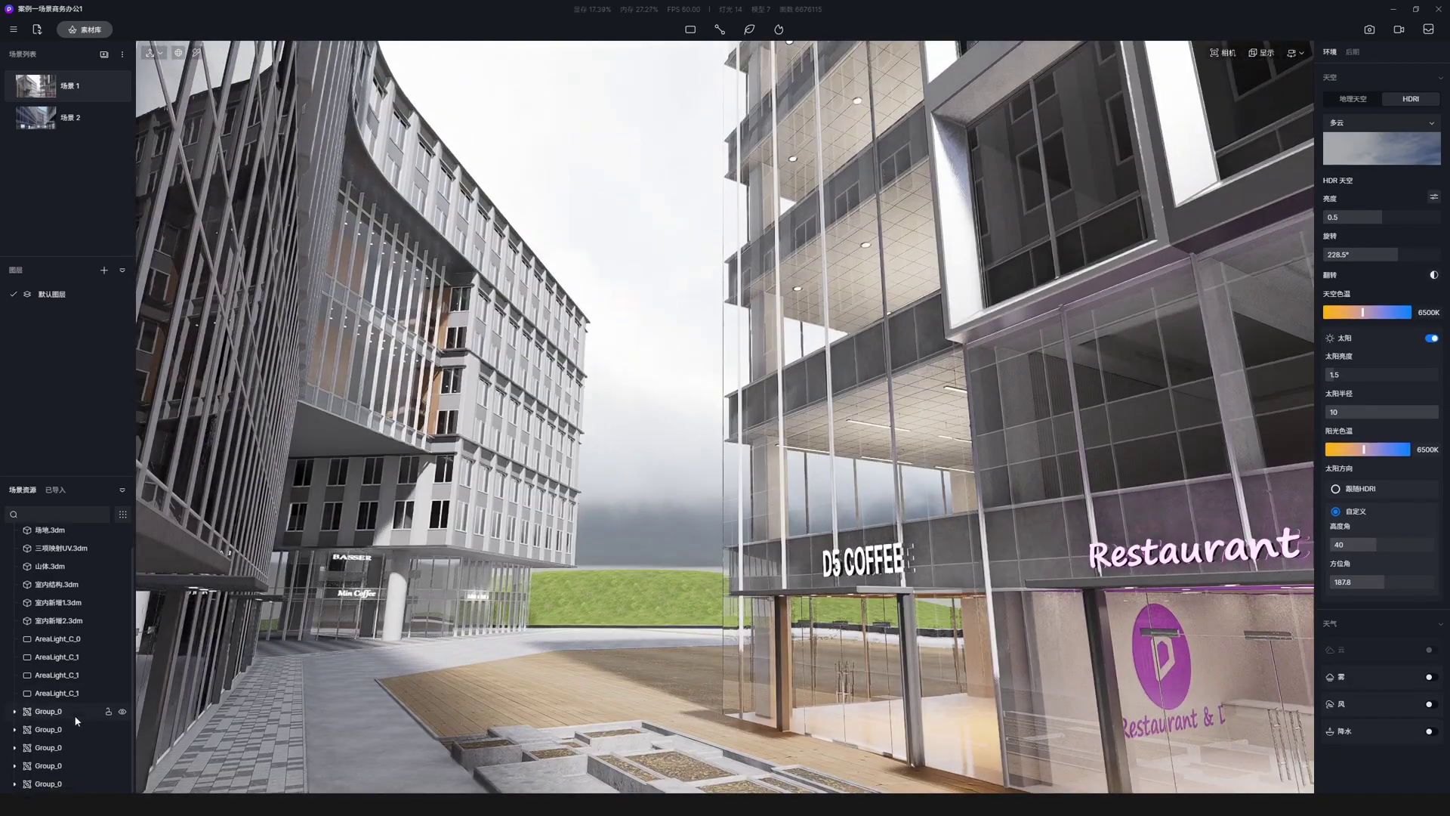
Set all light groups' color temperature to 4450 and reduce the brightness of the second group's upward-facing light to 3.
shift+click(73, 783)
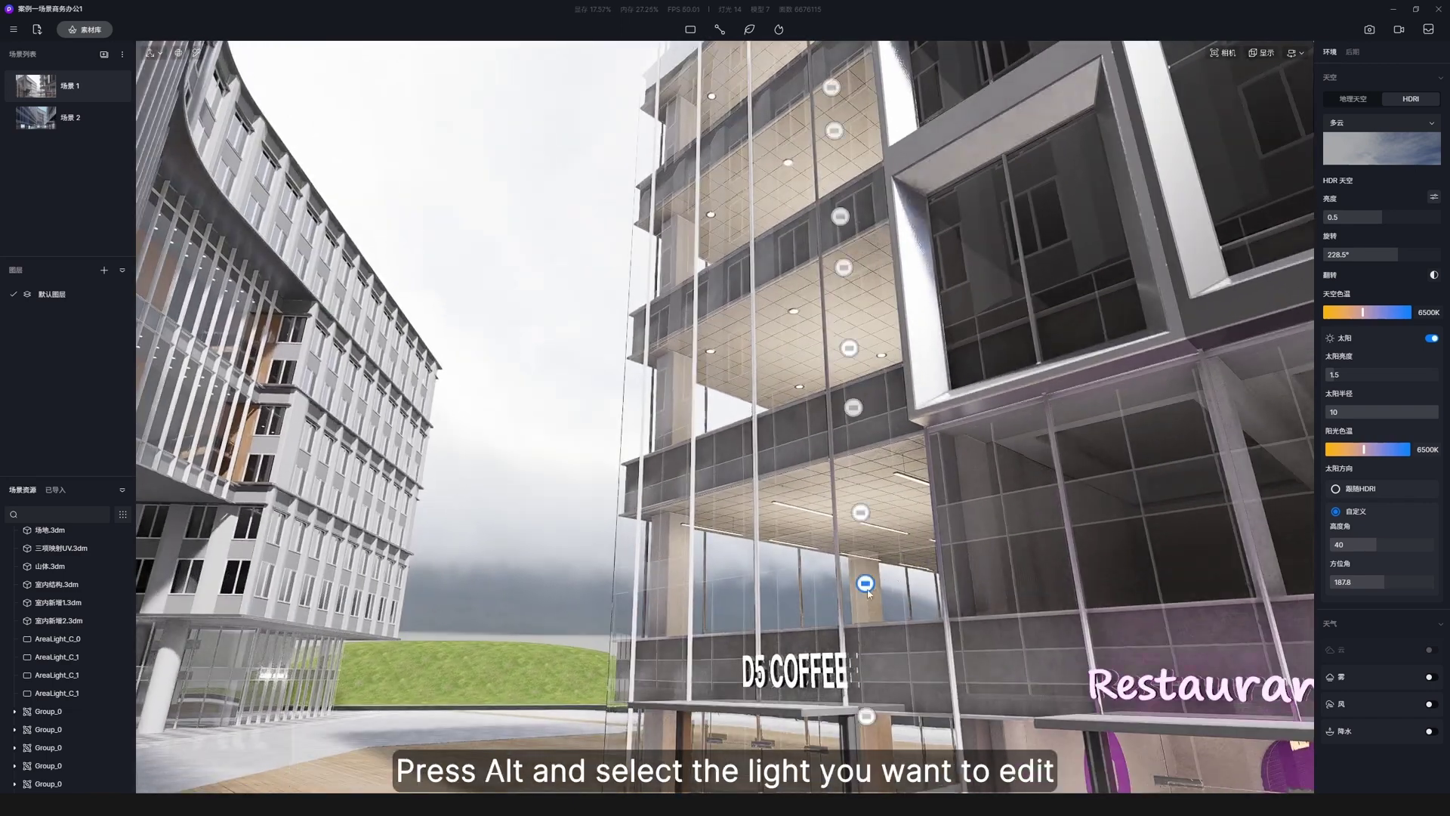
alt+click(856, 408)
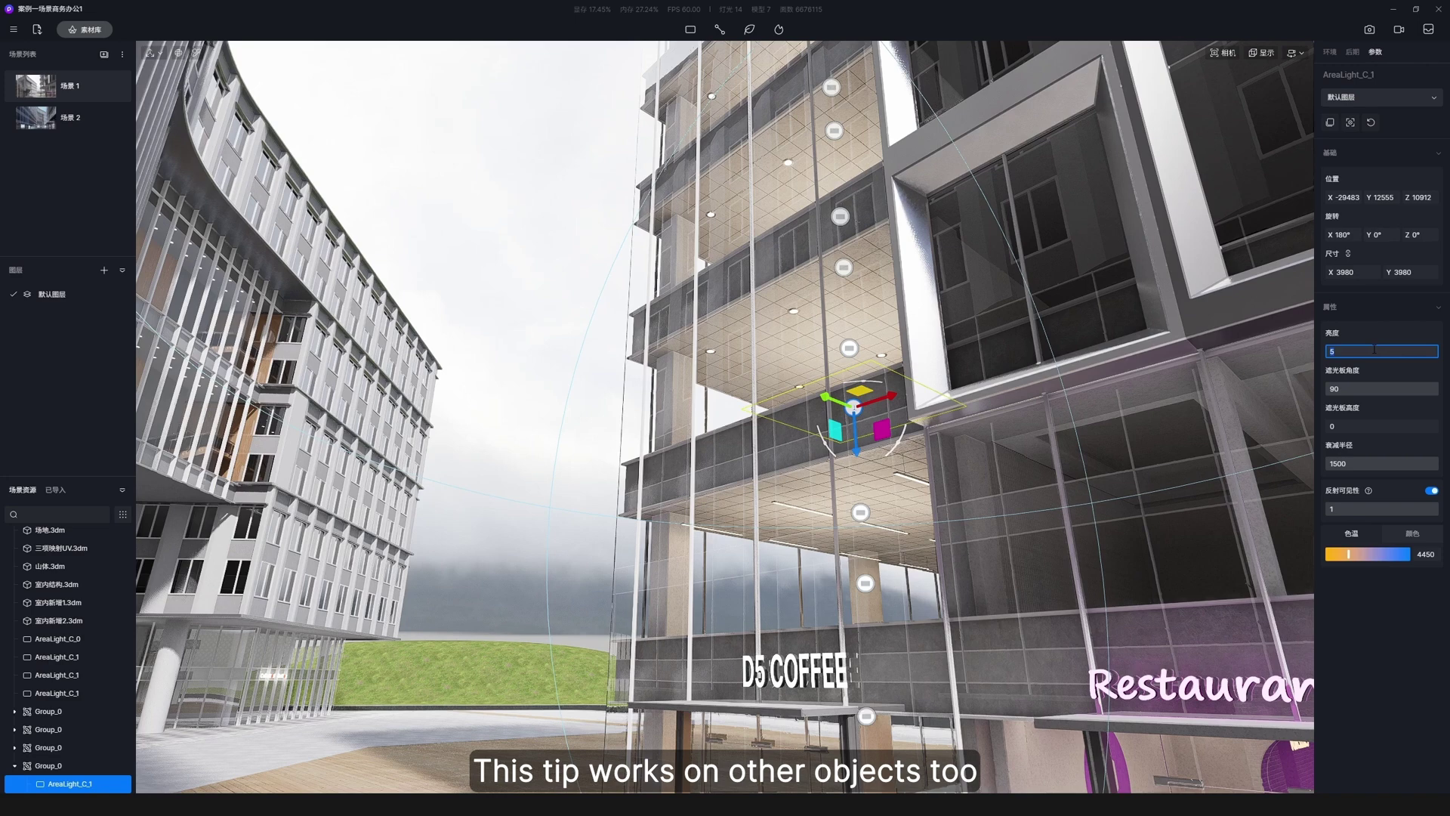
text(3)
key(Return)
key(Escape)
Lower the brightness of the upward-facing lights on the higher floors, setting the last one to 0.5.
right_drag(854, 236, 851, 291)
click(848, 294)
right_drag(870, 355, 872, 307)
key(Escape)
click(867, 312)
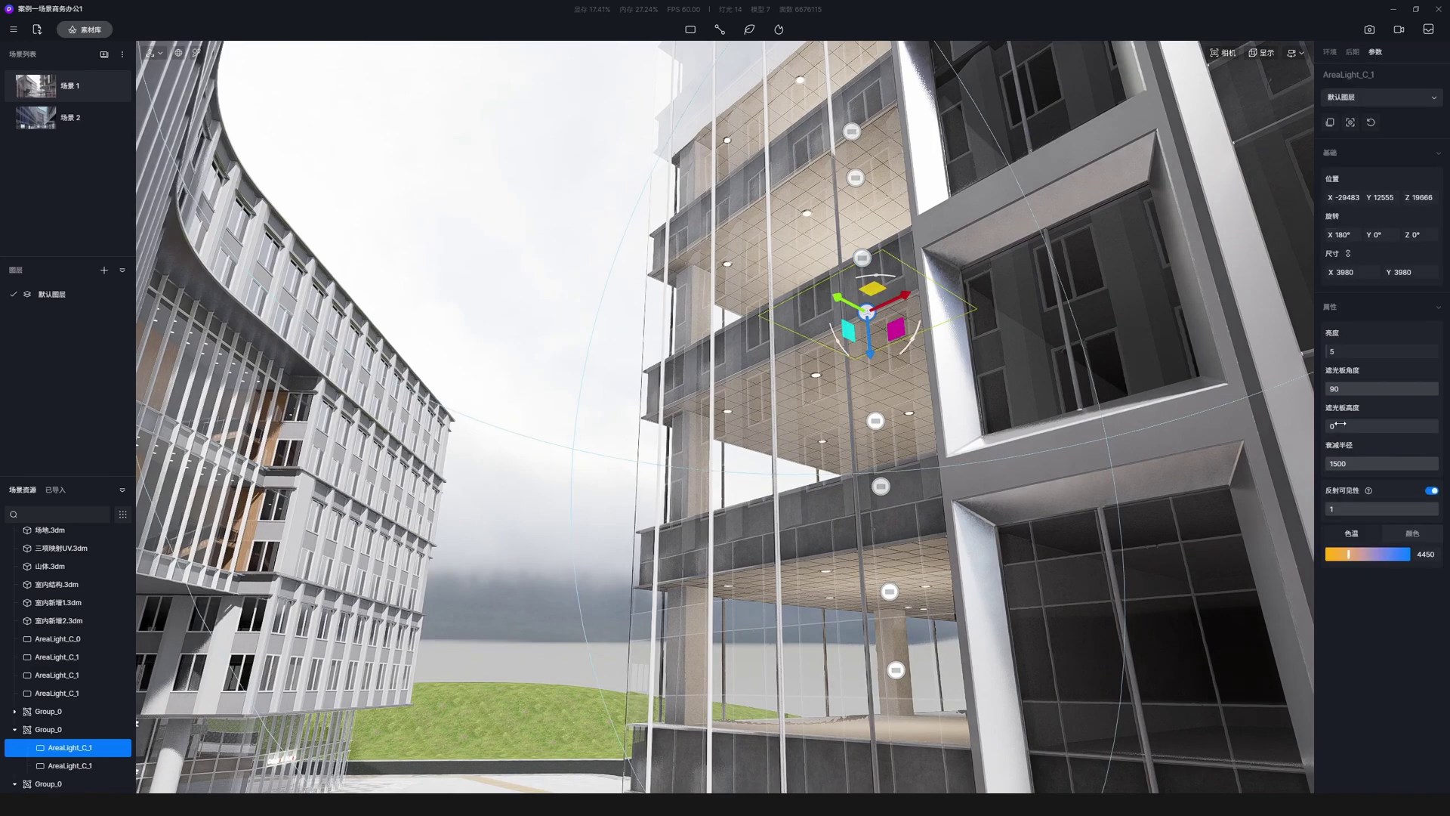
scroll(891, 318, up, 3)
click(891, 318)
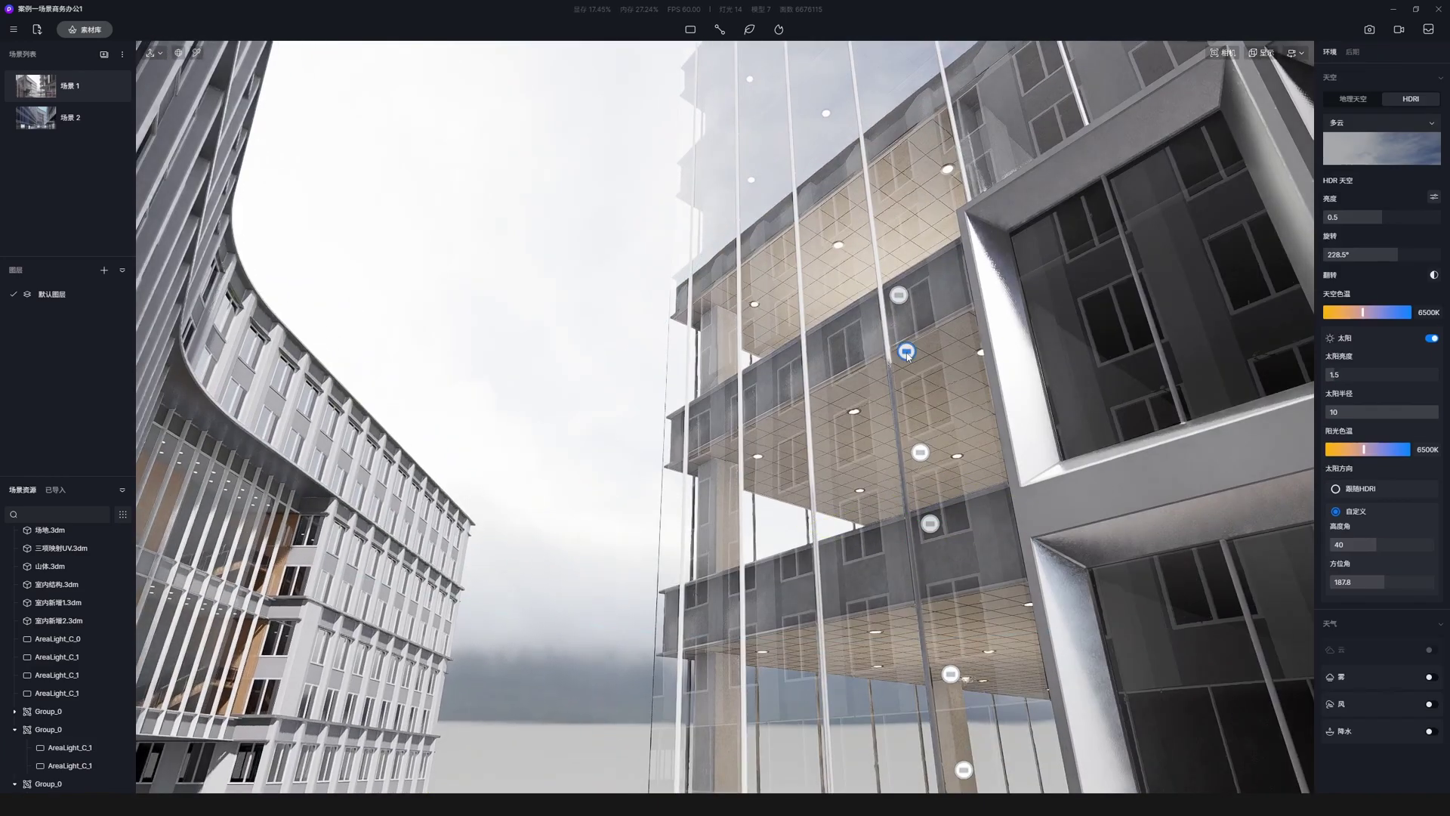
text(0.5)
key(Return)
click(47, 86)
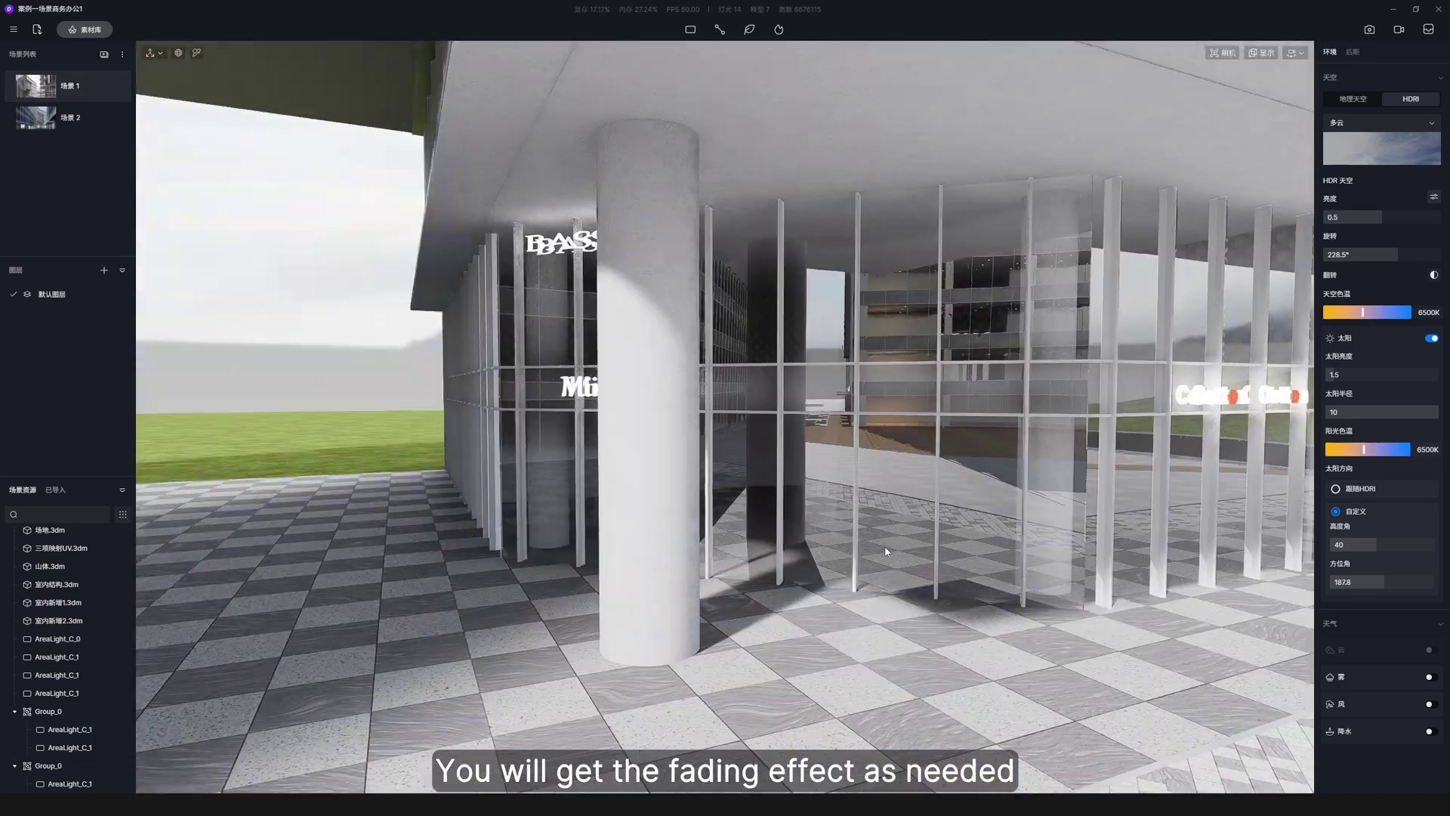
Place an area light in the glazed ground-floor shop of the far curved building.
click(851, 614)
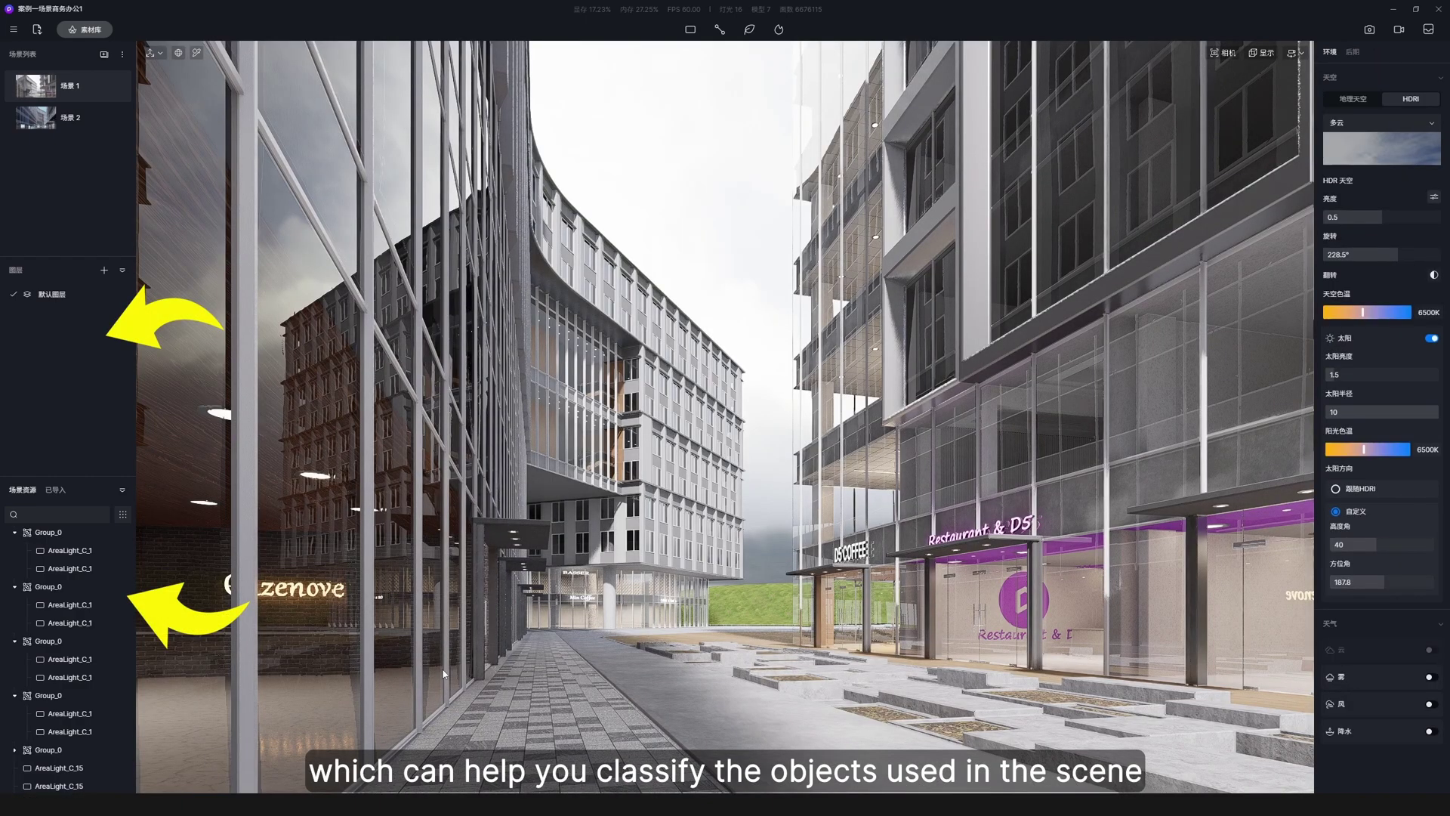
Collapse the expanded light groups in the scene's object list.
click(15, 532)
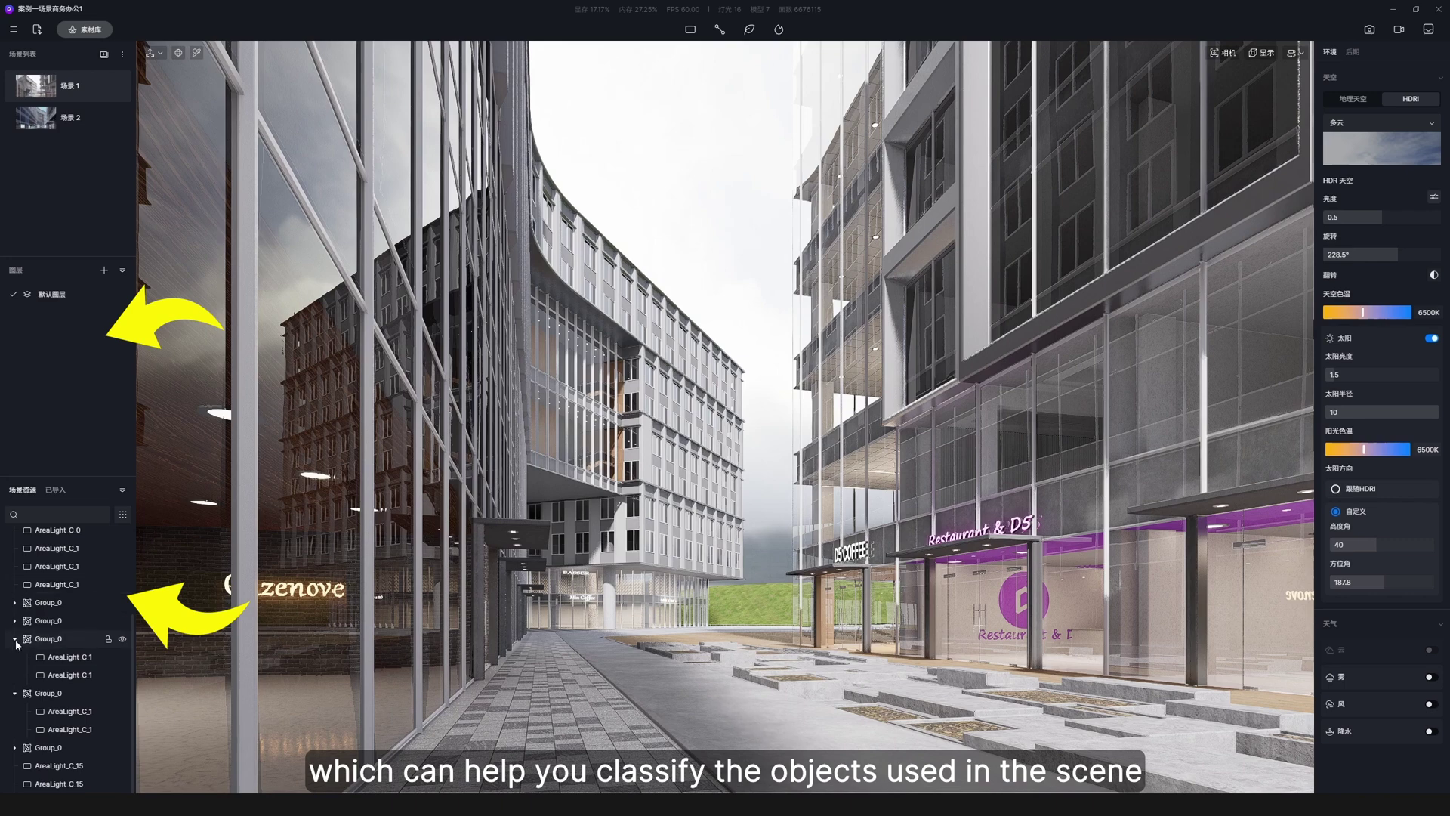
click(15, 692)
click(15, 711)
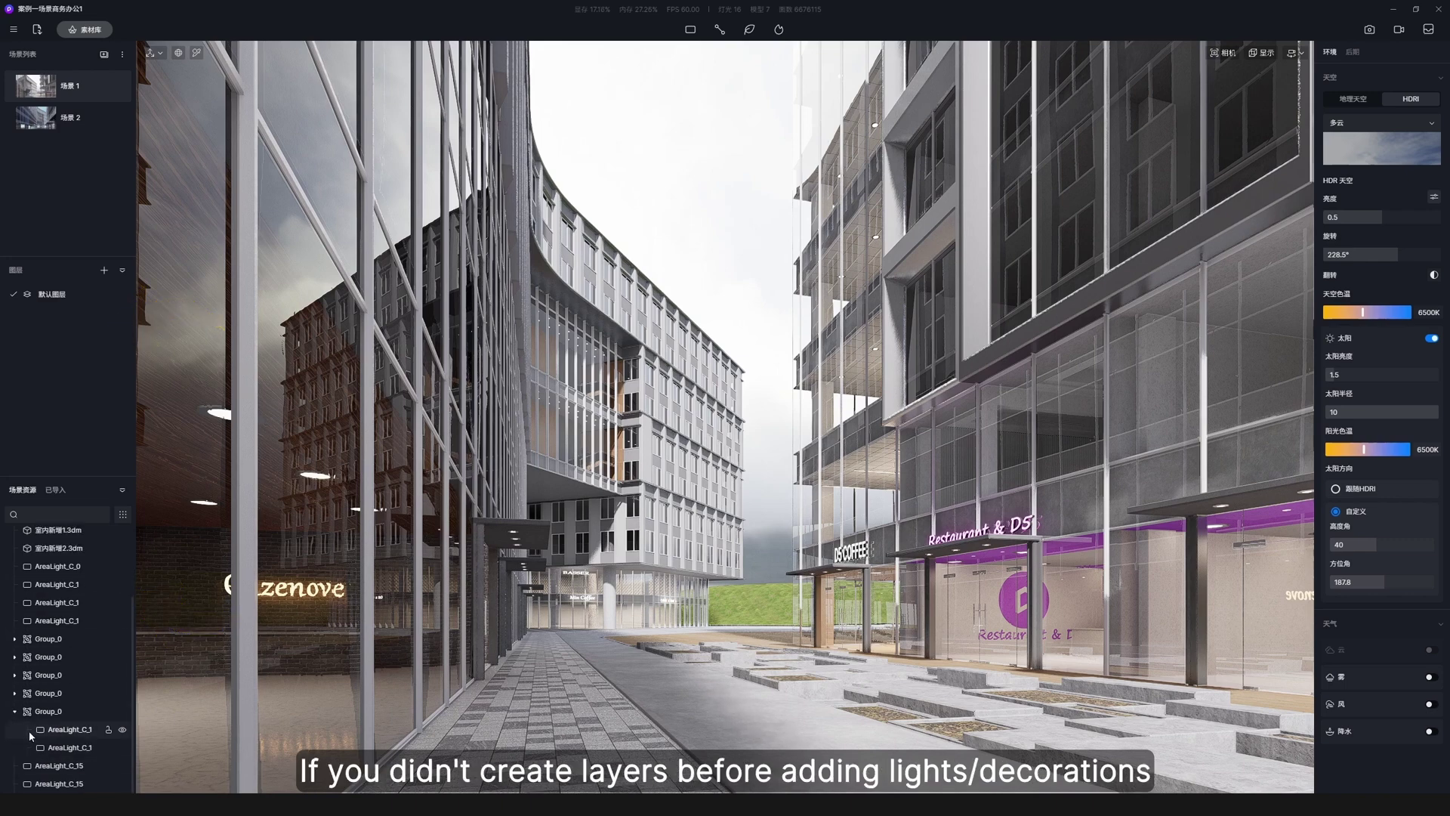
scroll(43, 657, up, 3)
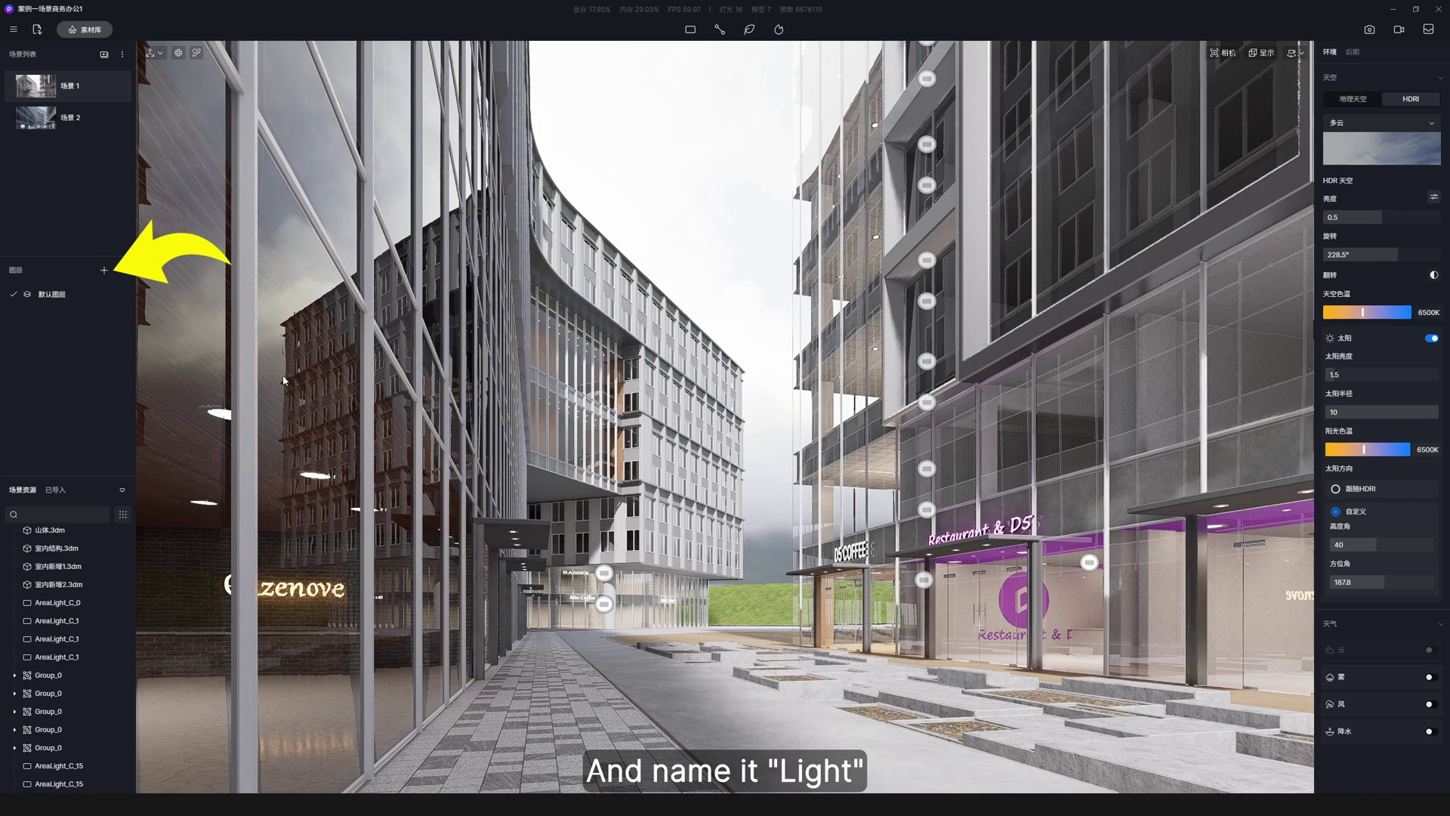
Create a new layer named 灯光.
click(105, 271)
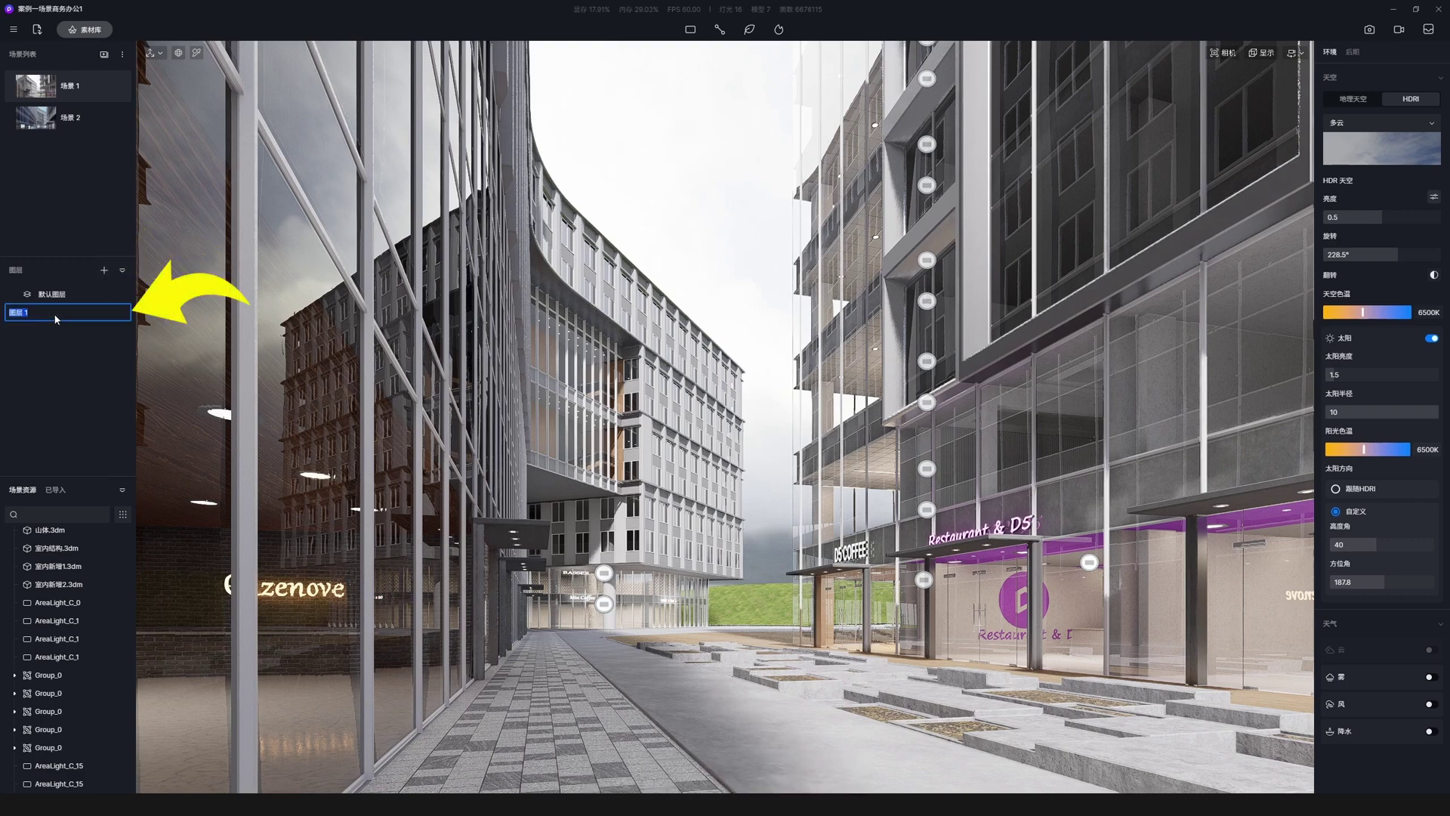
text(灯光)
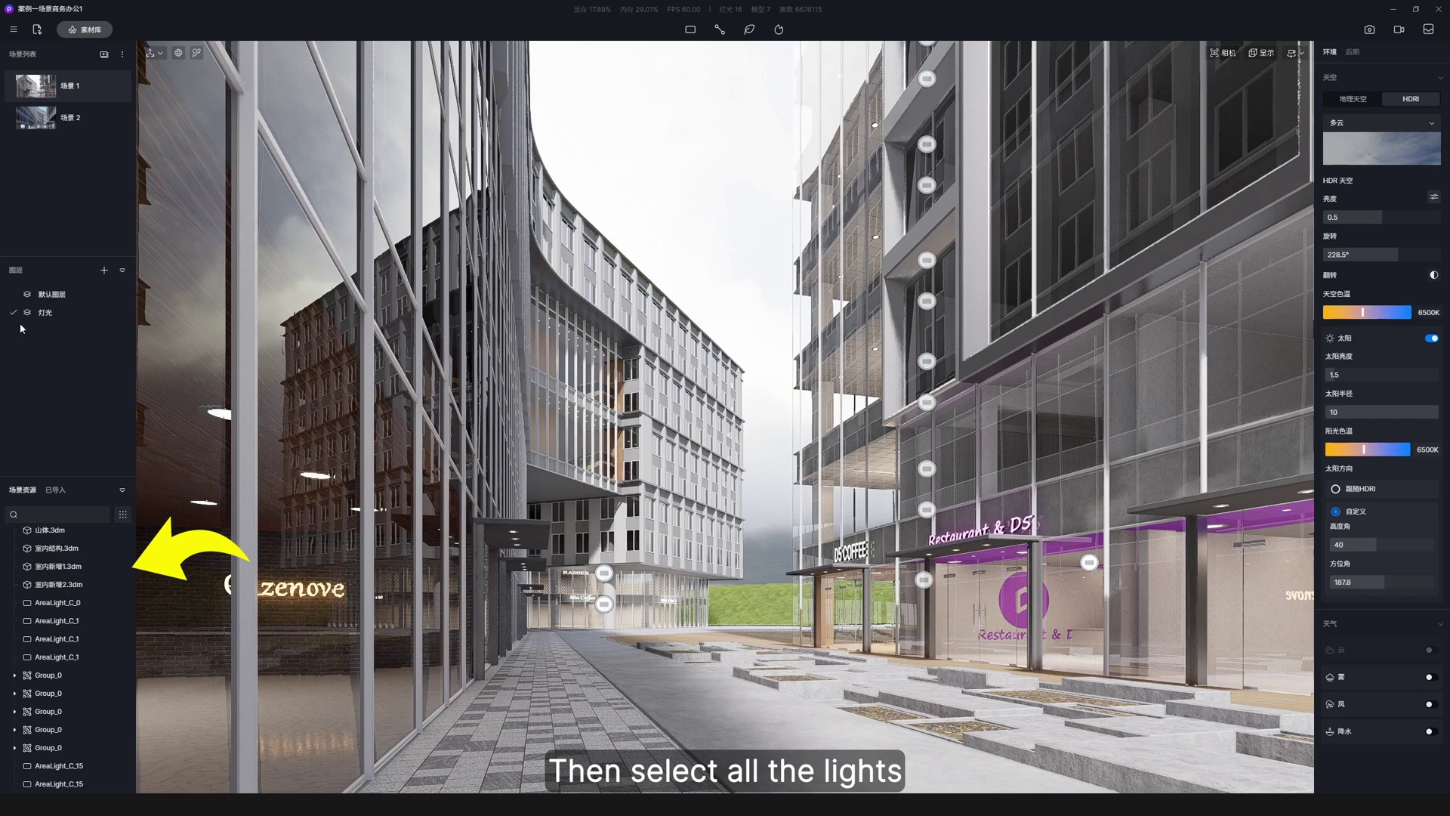
Move all the area lights and light groups into the 灯光 layer and toggle that layer's visibility off and on.
click(57, 602)
shift+click(72, 784)
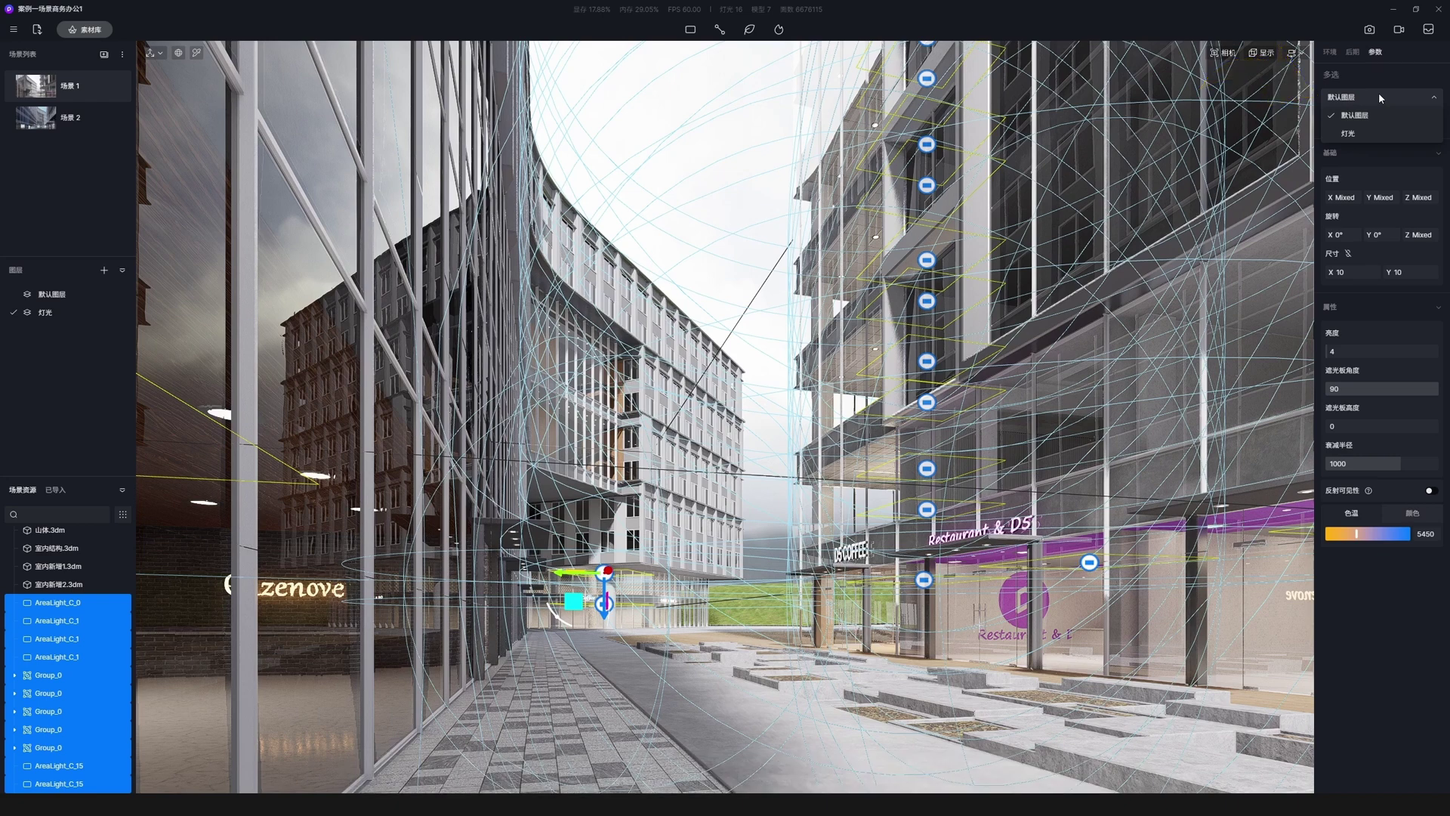
click(1372, 130)
click(727, 190)
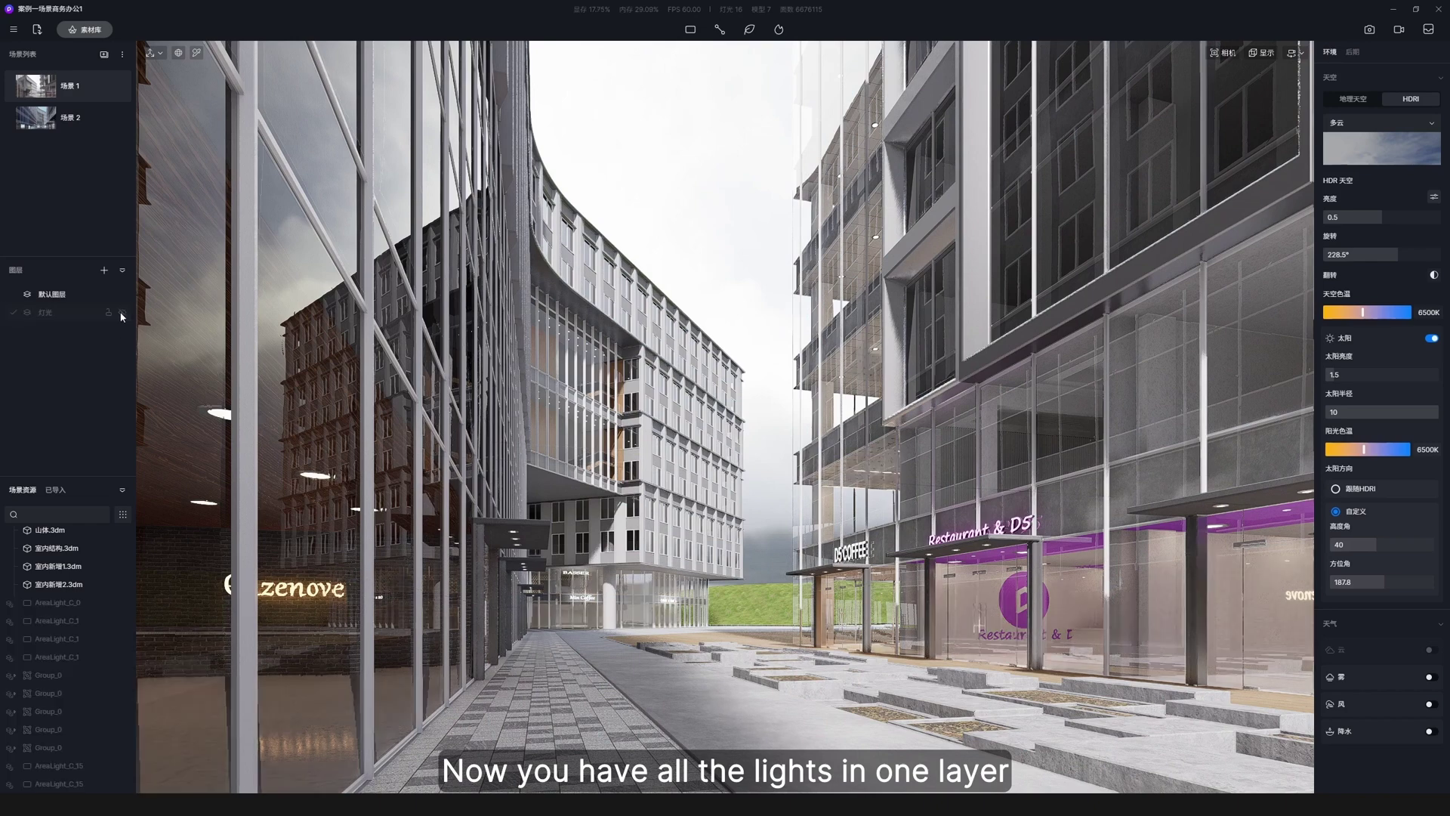
click(122, 313)
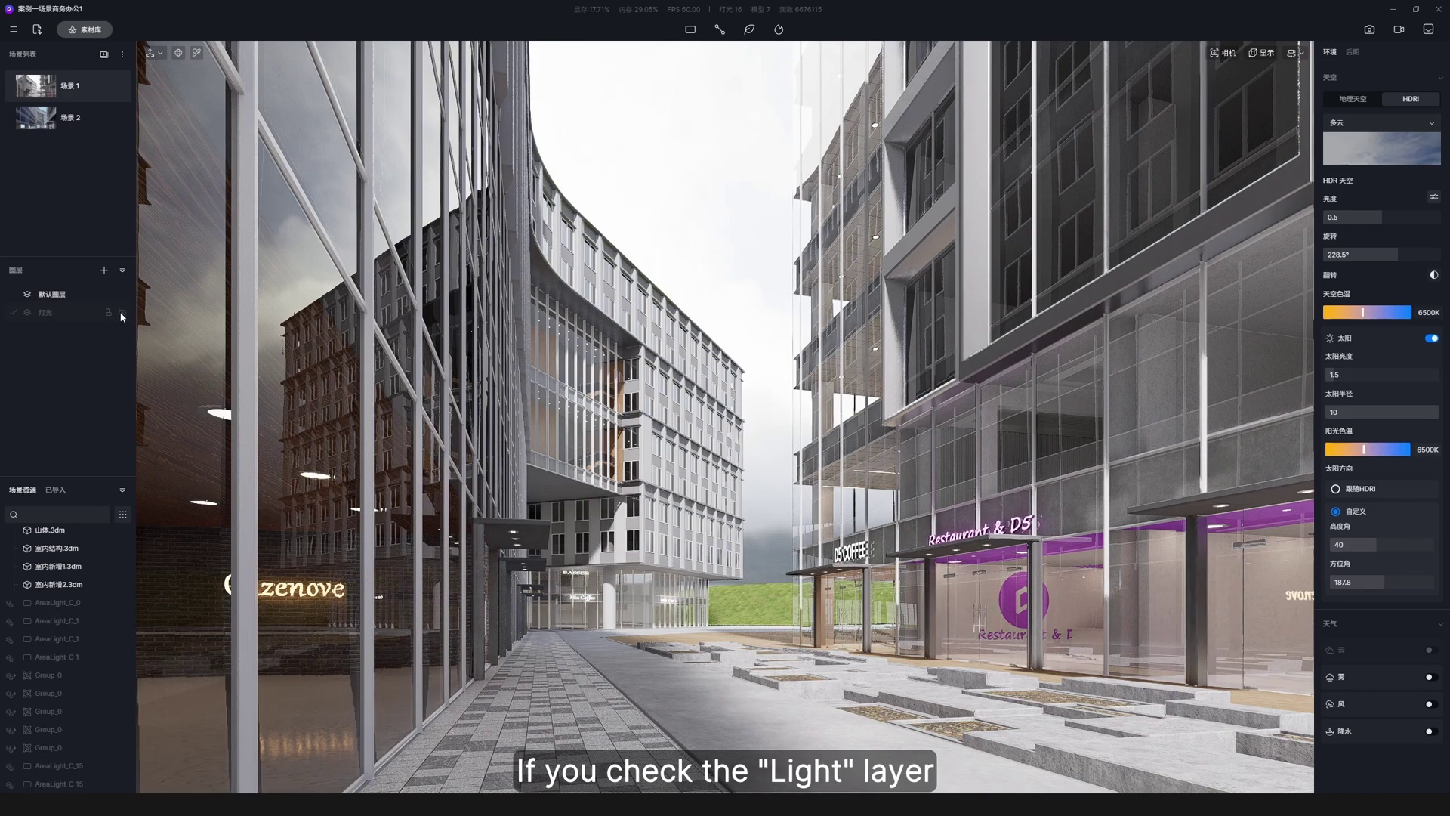
click(122, 313)
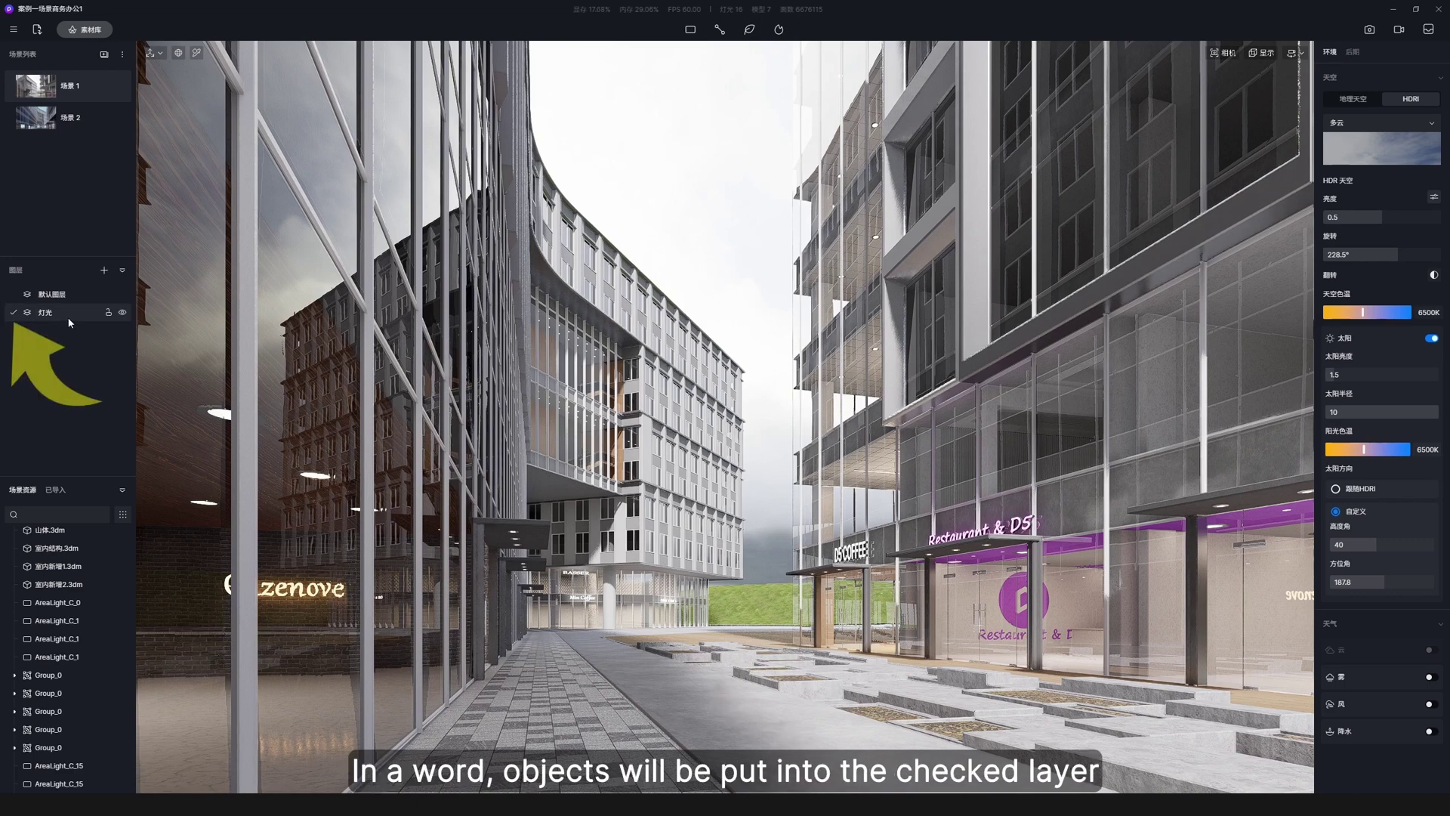
Place an area light in the second-floor room above the Restaurant & D5 sign and raise it towards the ceiling.
mouse_move(925, 516)
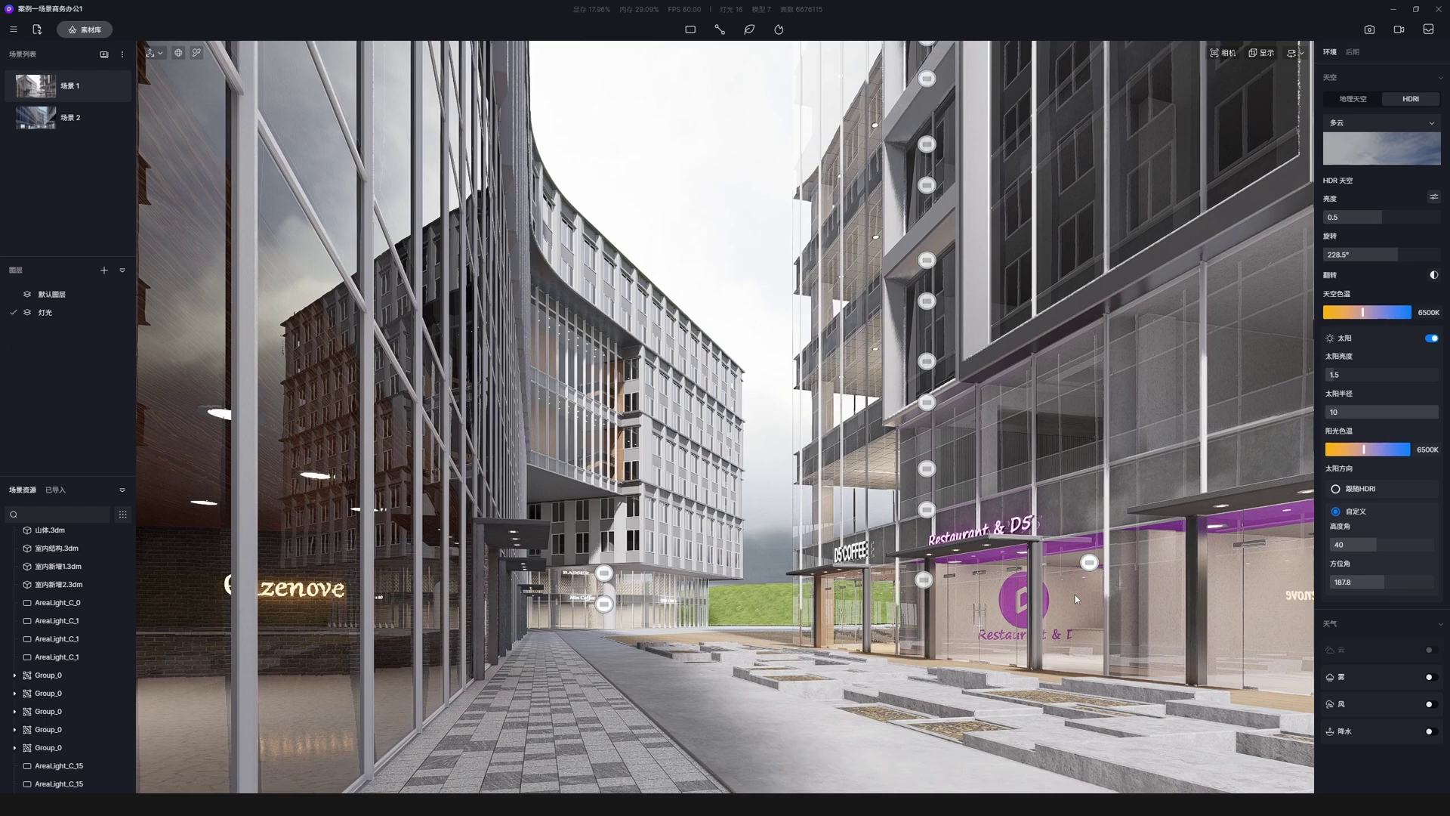
key(w)
right_drag(1075, 595, 1283, 680)
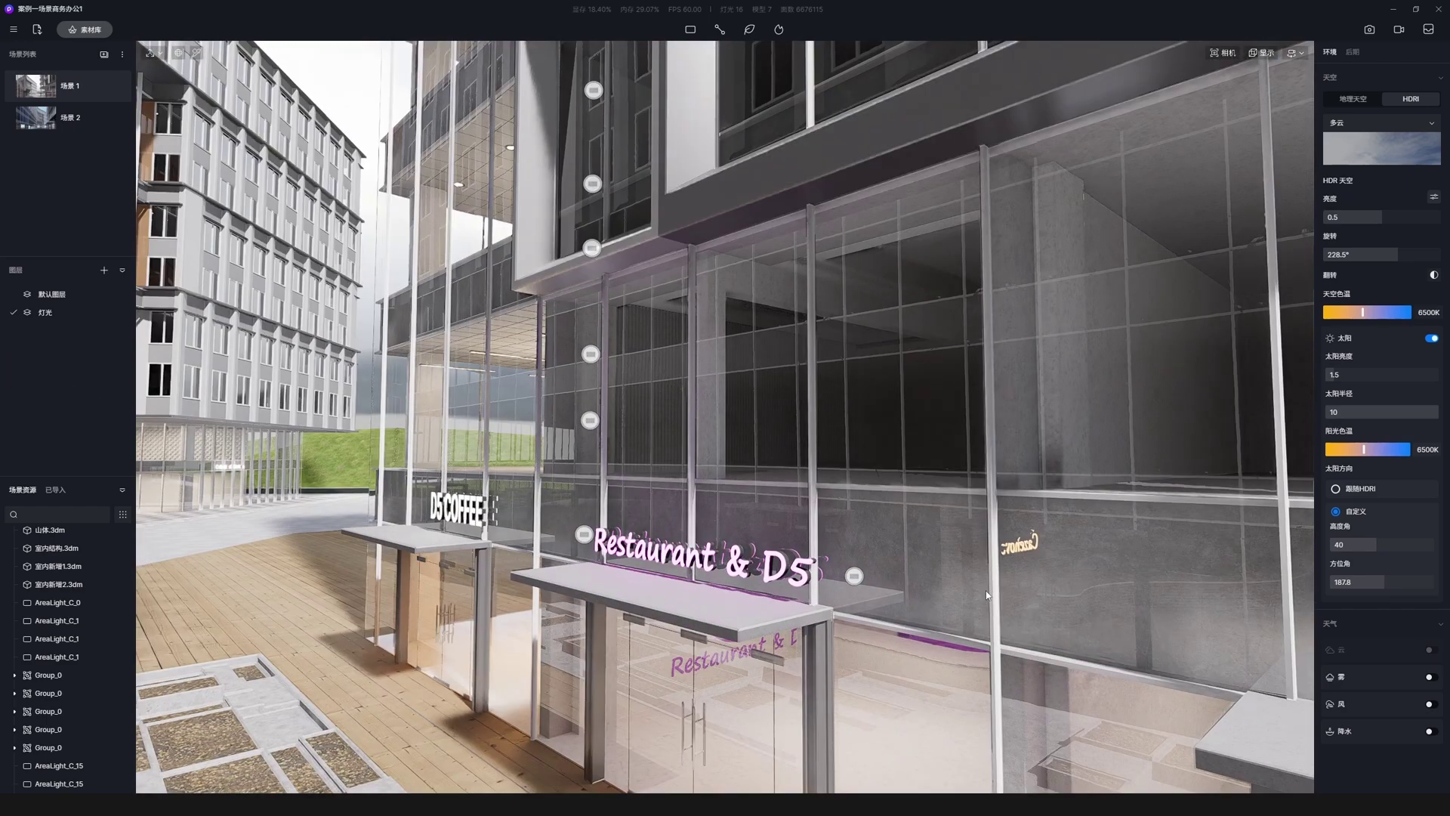
key(w)
click(562, 654)
key(s)
right_drag(562, 654, 1292, 292)
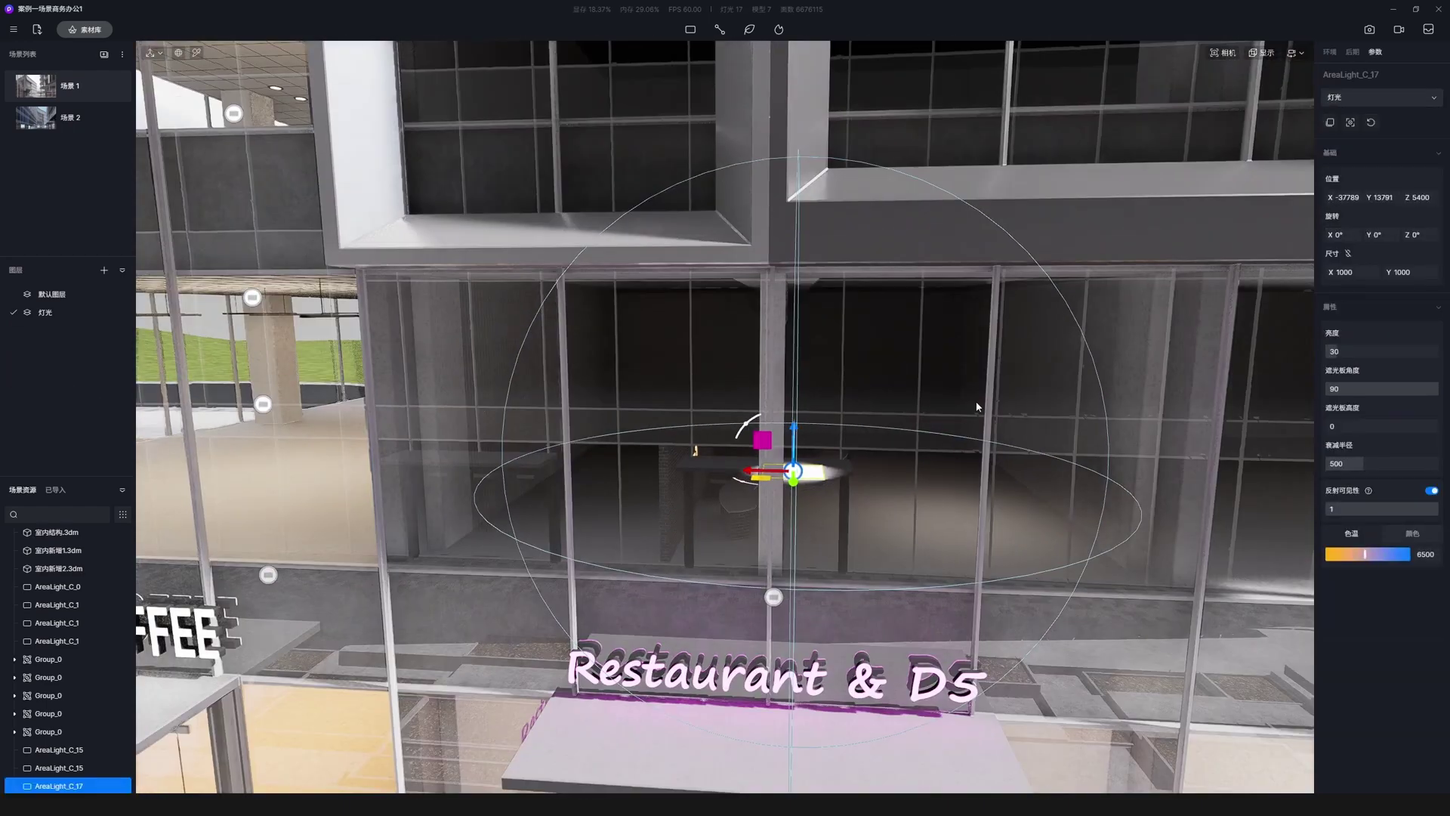
drag(795, 386, 796, 302)
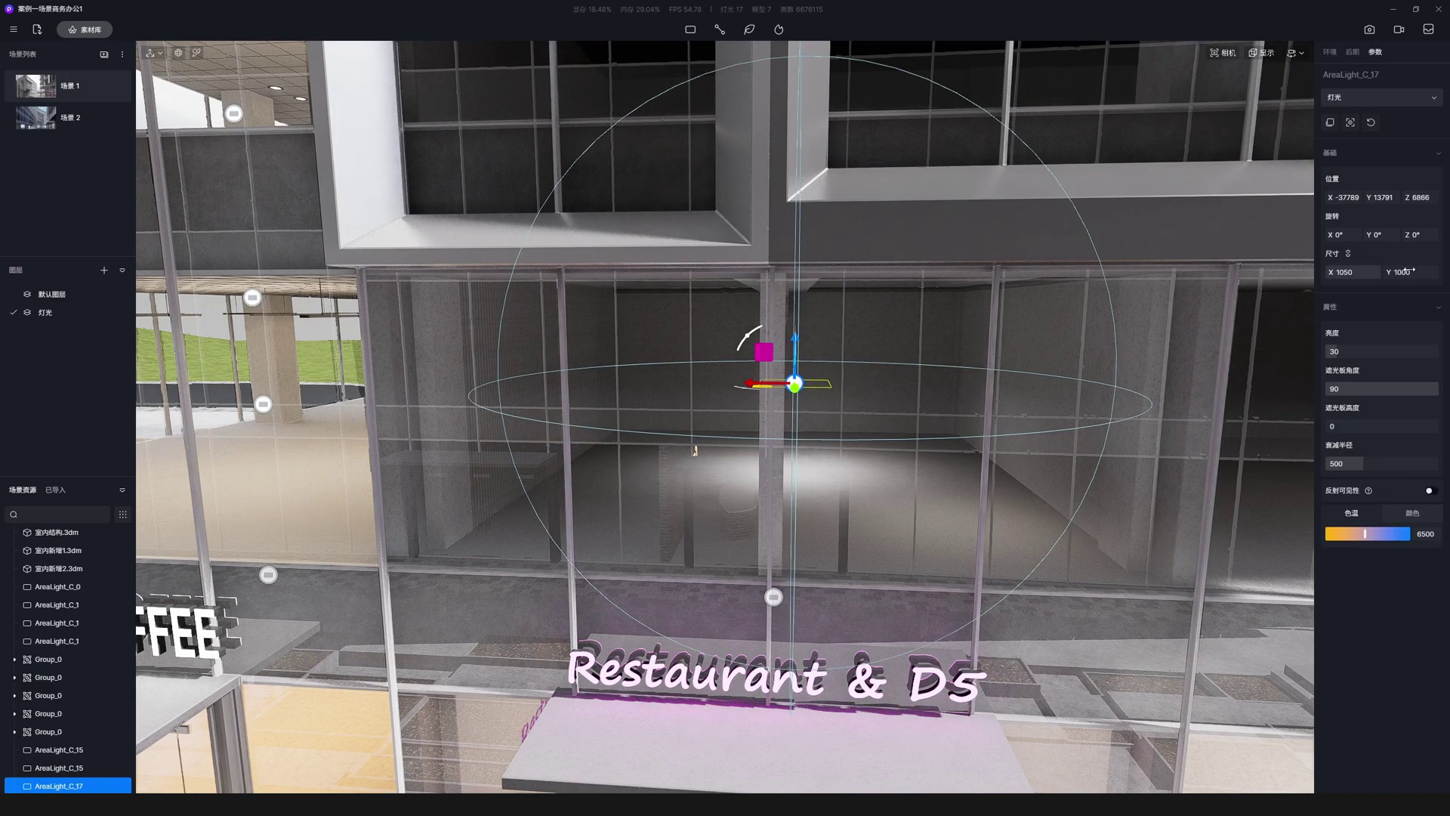
Enlarge the second-floor area light to 3850 by 3850, set its attenuation radius to 1500 and give it a warmer colour temperature.
drag(1388, 270, 1435, 270)
drag(1362, 463, 1437, 463)
right_drag(744, 472, 779, 376)
key(q)
drag(779, 376, 737, 262)
drag(1365, 534, 1353, 534)
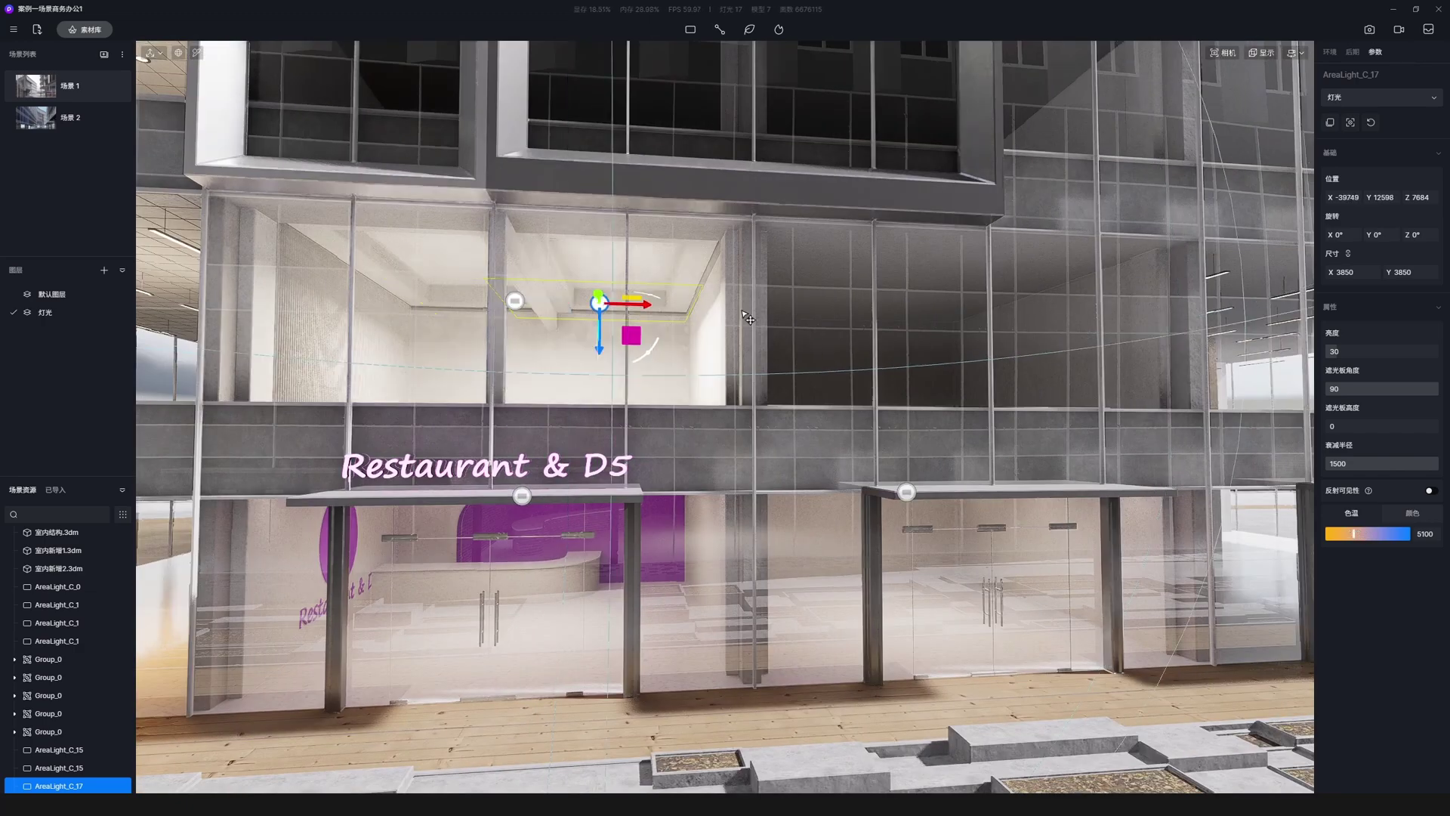
Copy the second-floor light into the adjoining room and set the original light's brightness to 10.
alt+drag(742, 311, 953, 314)
click(515, 300)
click(1348, 352)
text(10)
key(Return)
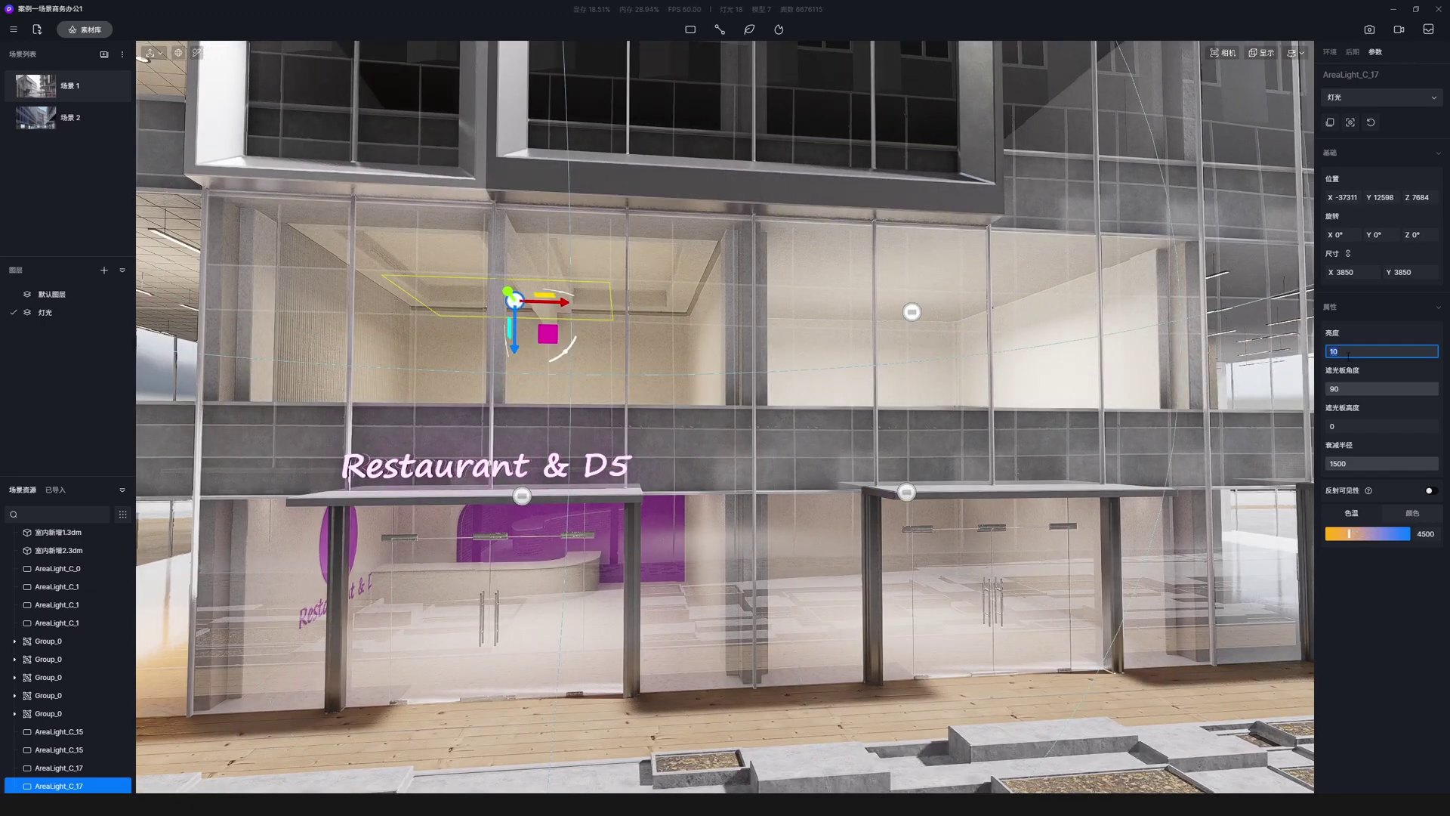
Set the brightness of the copied light in the adjoining room to 10 and return to the 场景 1 view.
click(912, 311)
click(43, 80)
click(1090, 425)
click(1348, 350)
text(10)
click(44, 85)
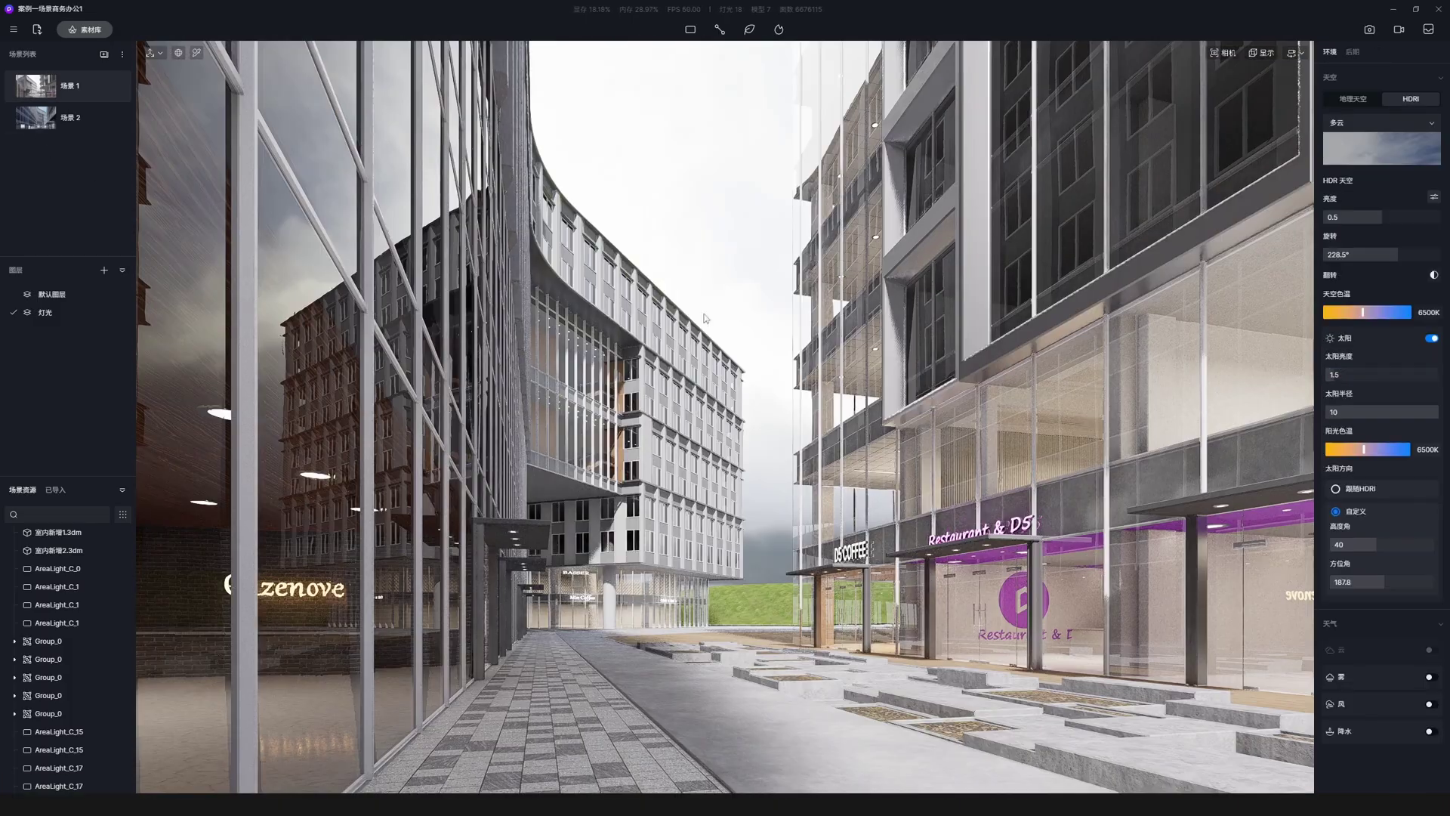
Copy the second-floor light up to the floor above, set the copy's brightness to 14 and return to the 场景 1 view.
right_drag(529, 275, 755, 275)
click(888, 453)
alt+drag(881, 502, 874, 331)
click(1357, 352)
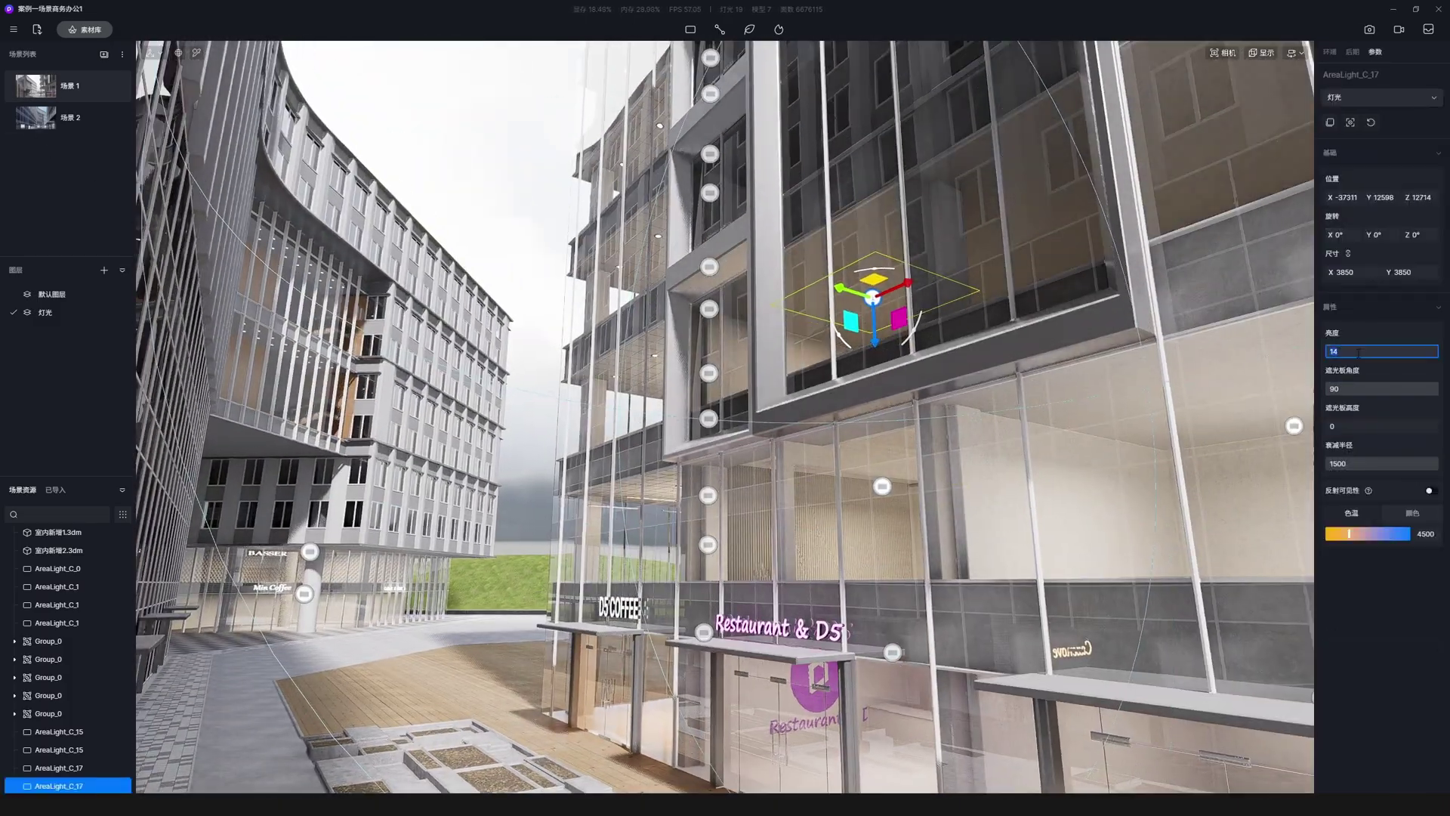
click(59, 89)
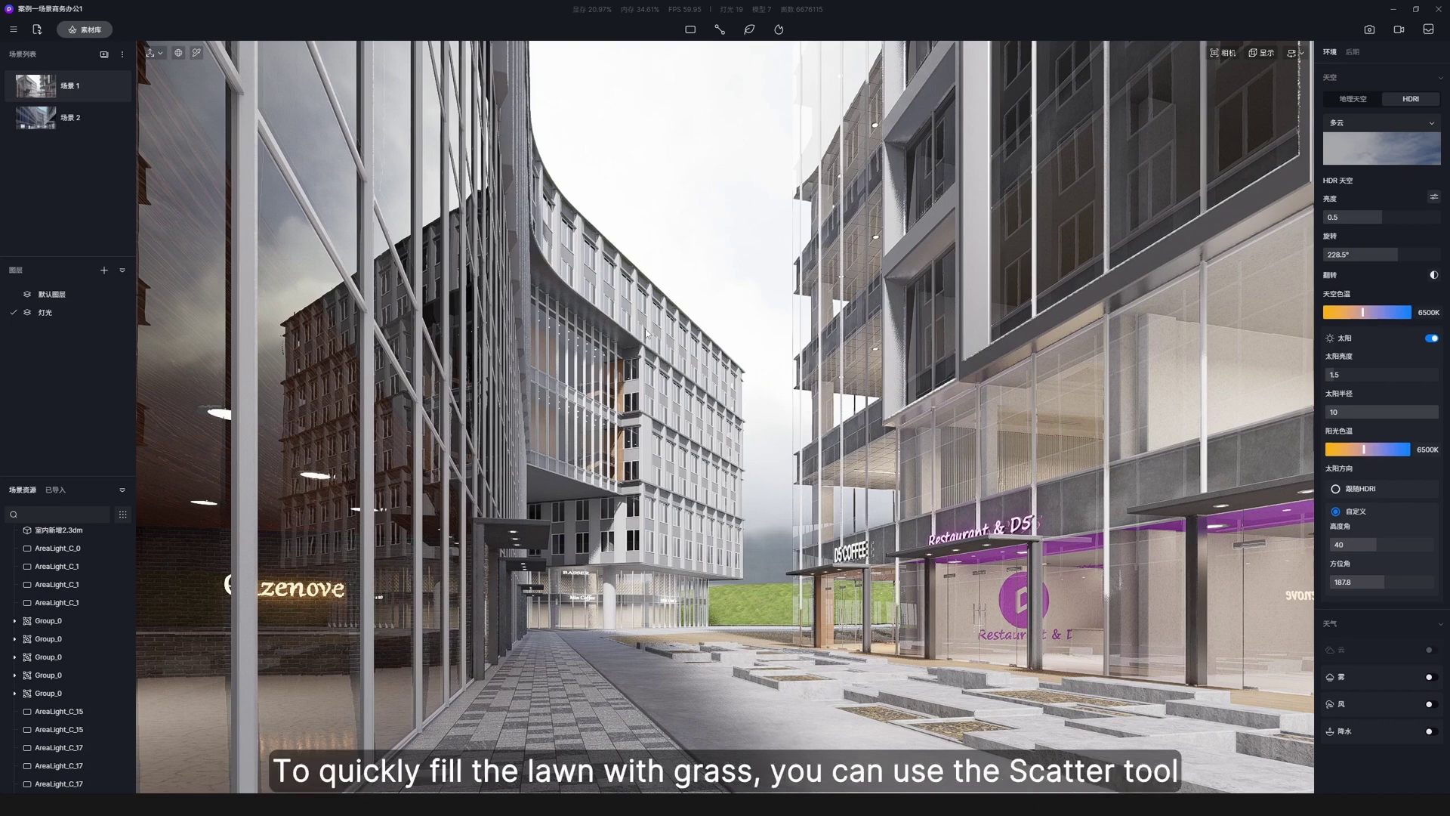
Find the ornamental grass models in the asset library and choose 黄金芒01, 黄金芒02 and 黄金芒04 for the Brush tool.
click(85, 29)
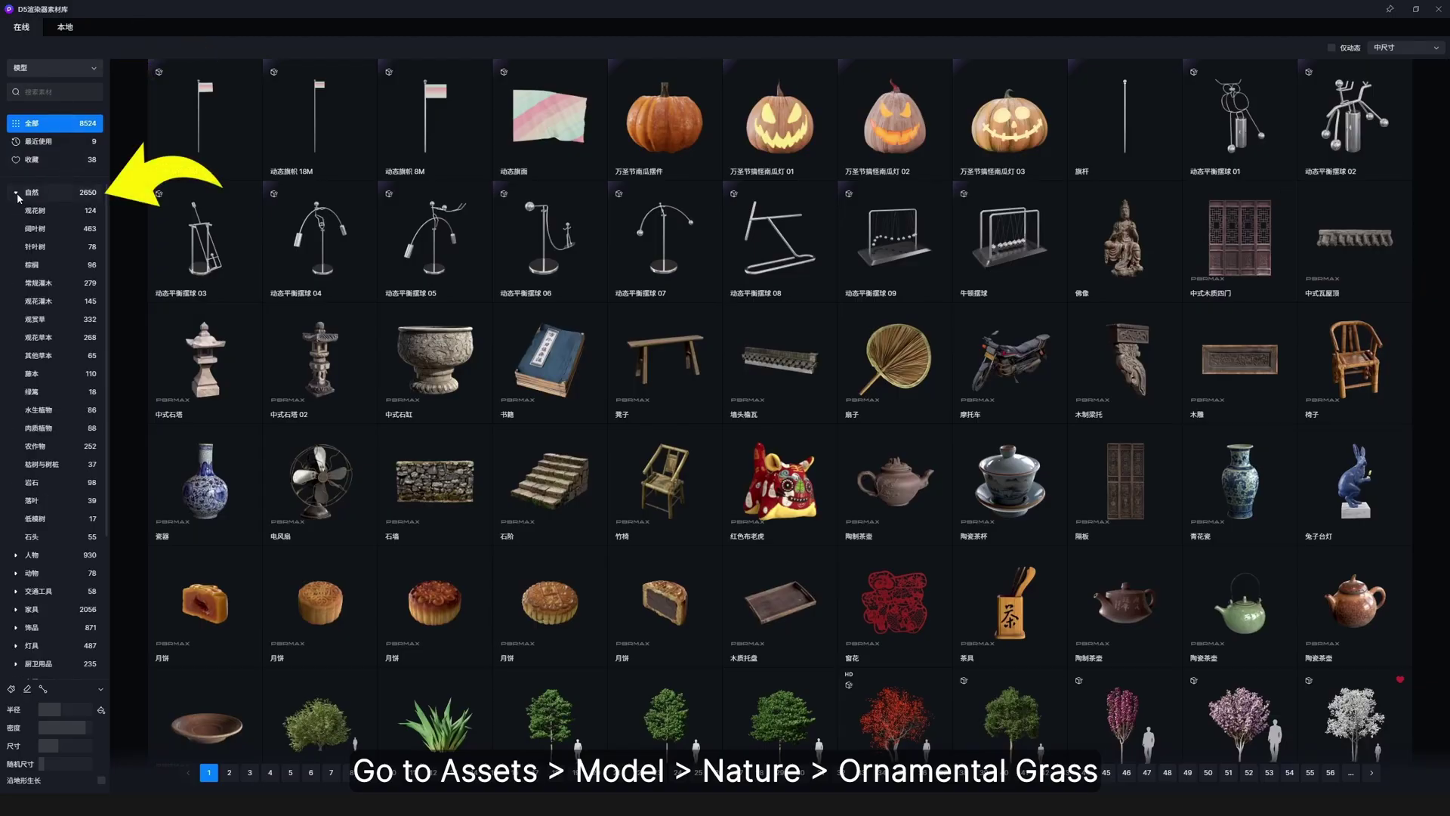
click(60, 320)
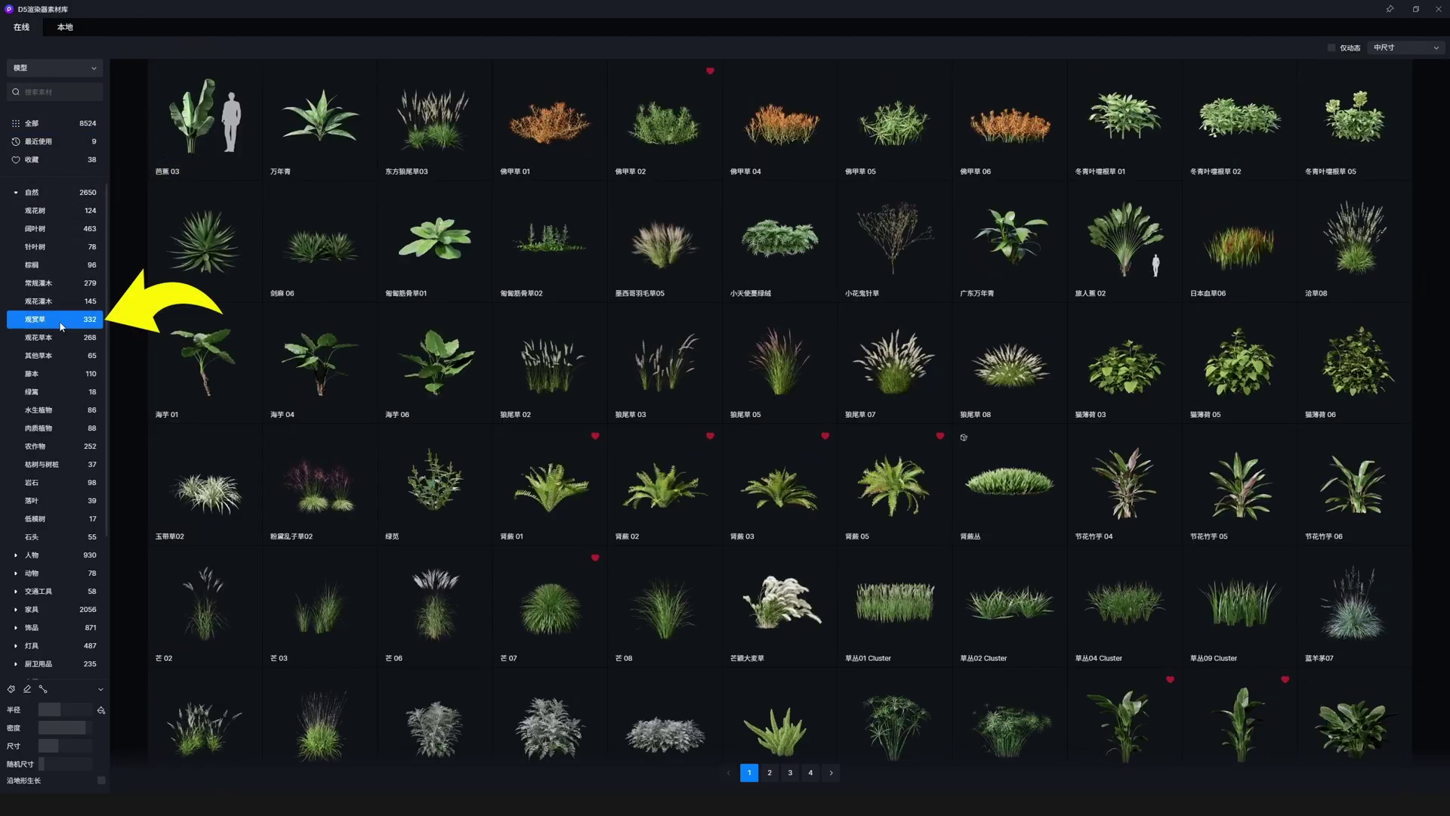
scroll(861, 425, down, 4)
click(810, 772)
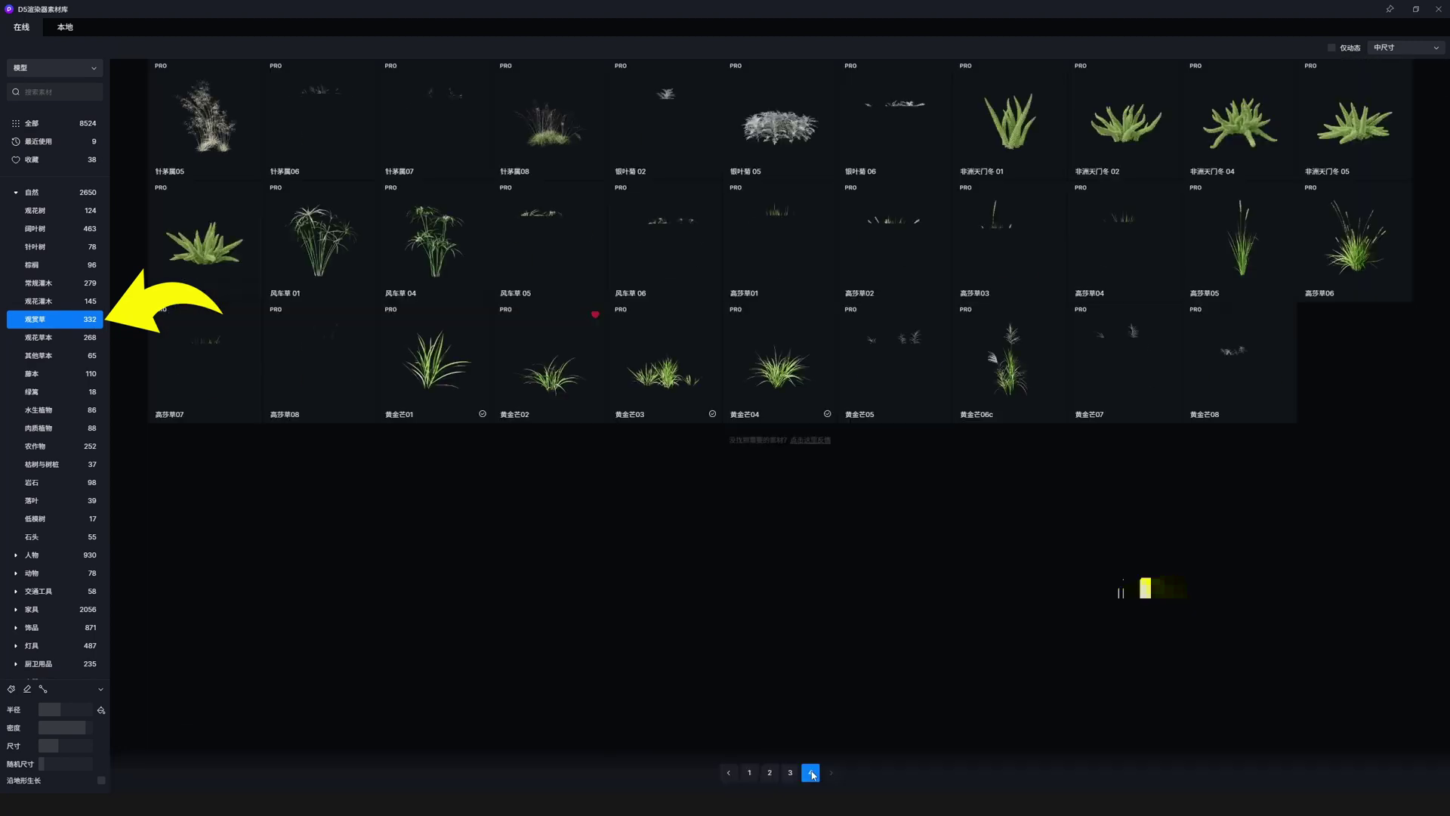
click(11, 689)
click(480, 314)
click(595, 315)
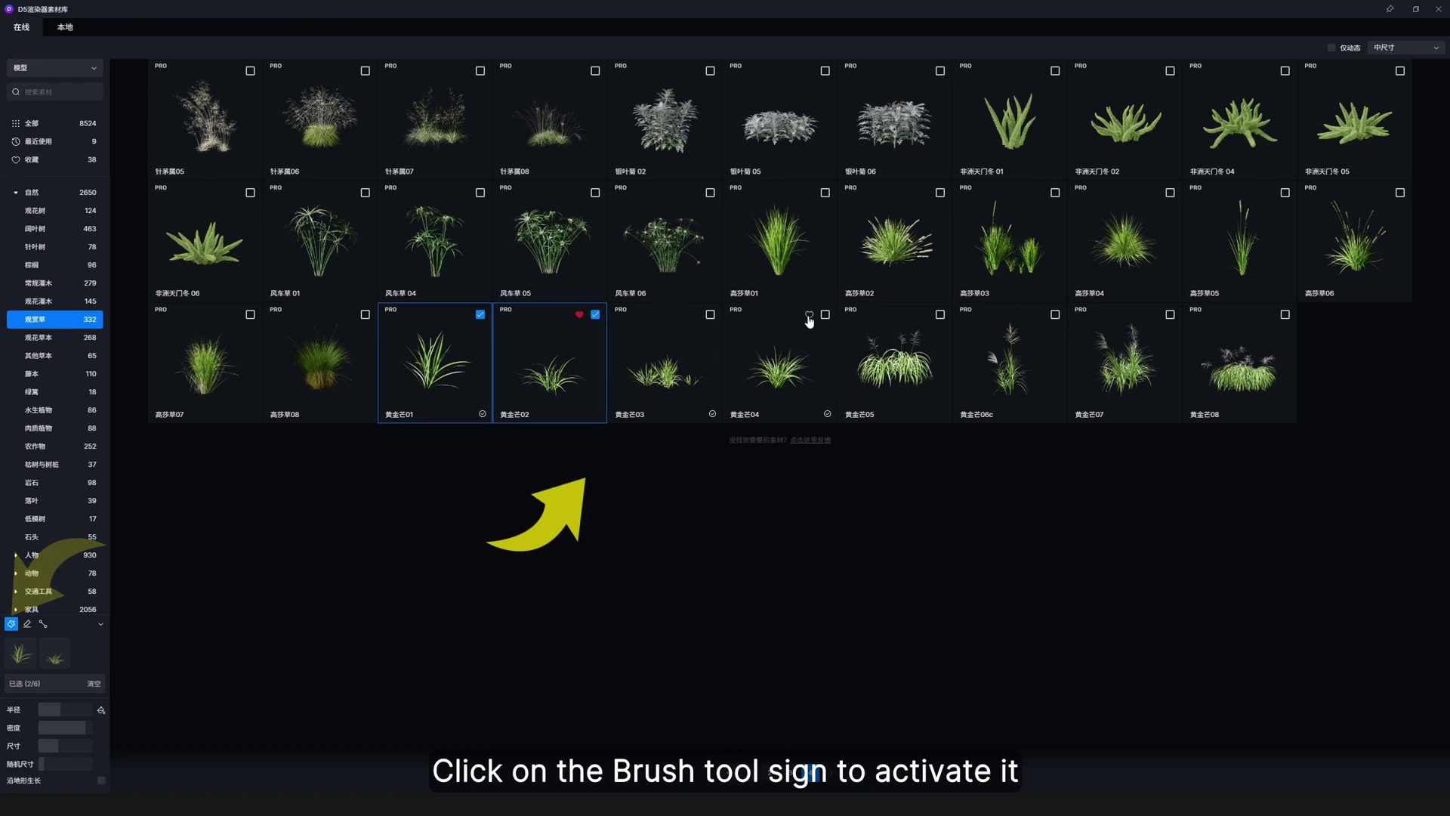
click(825, 315)
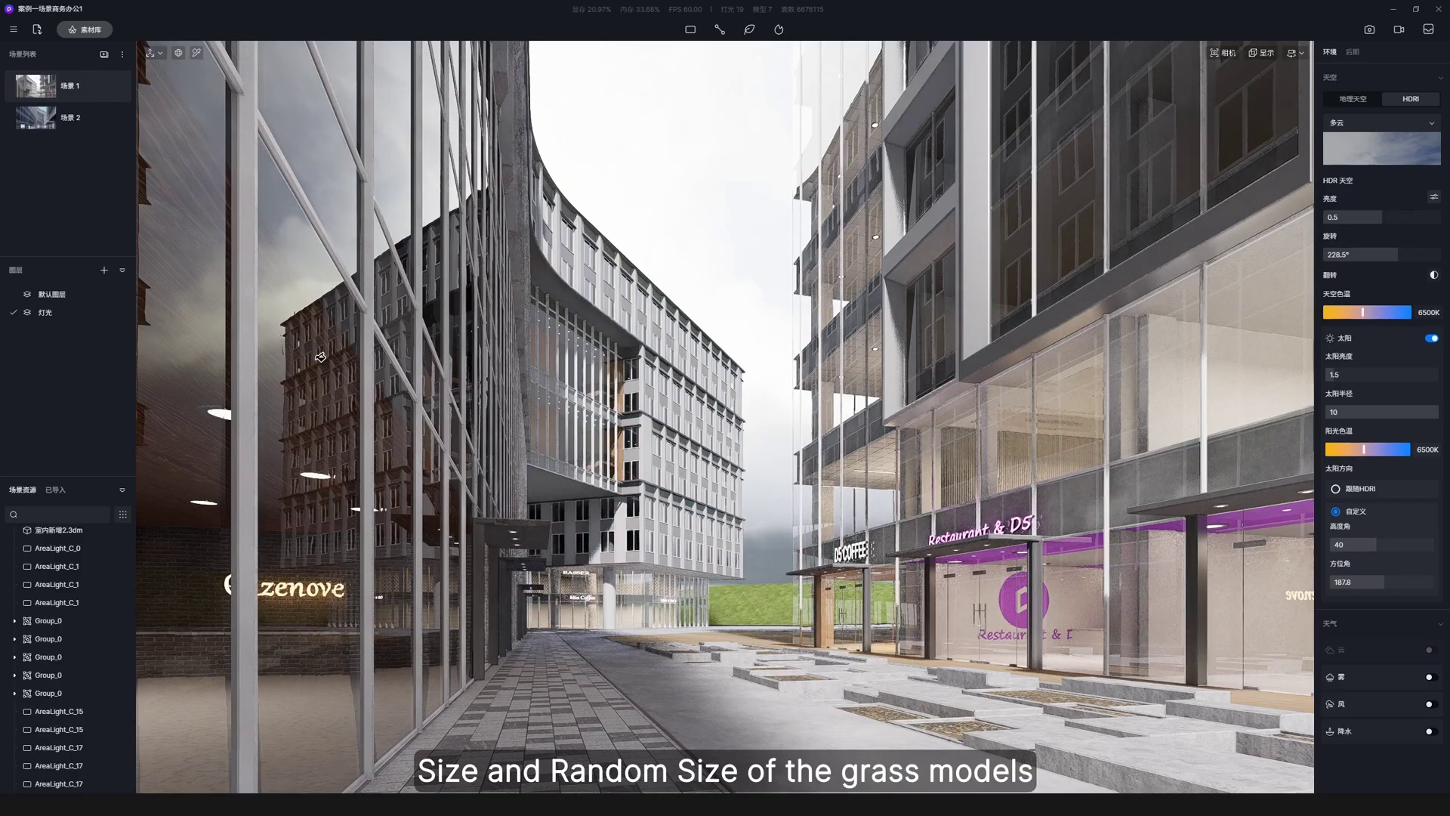
Fill the leaf-covered planter beds in the plaza with the chosen grass models.
right_drag(776, 485, 1080, 711)
key(w)
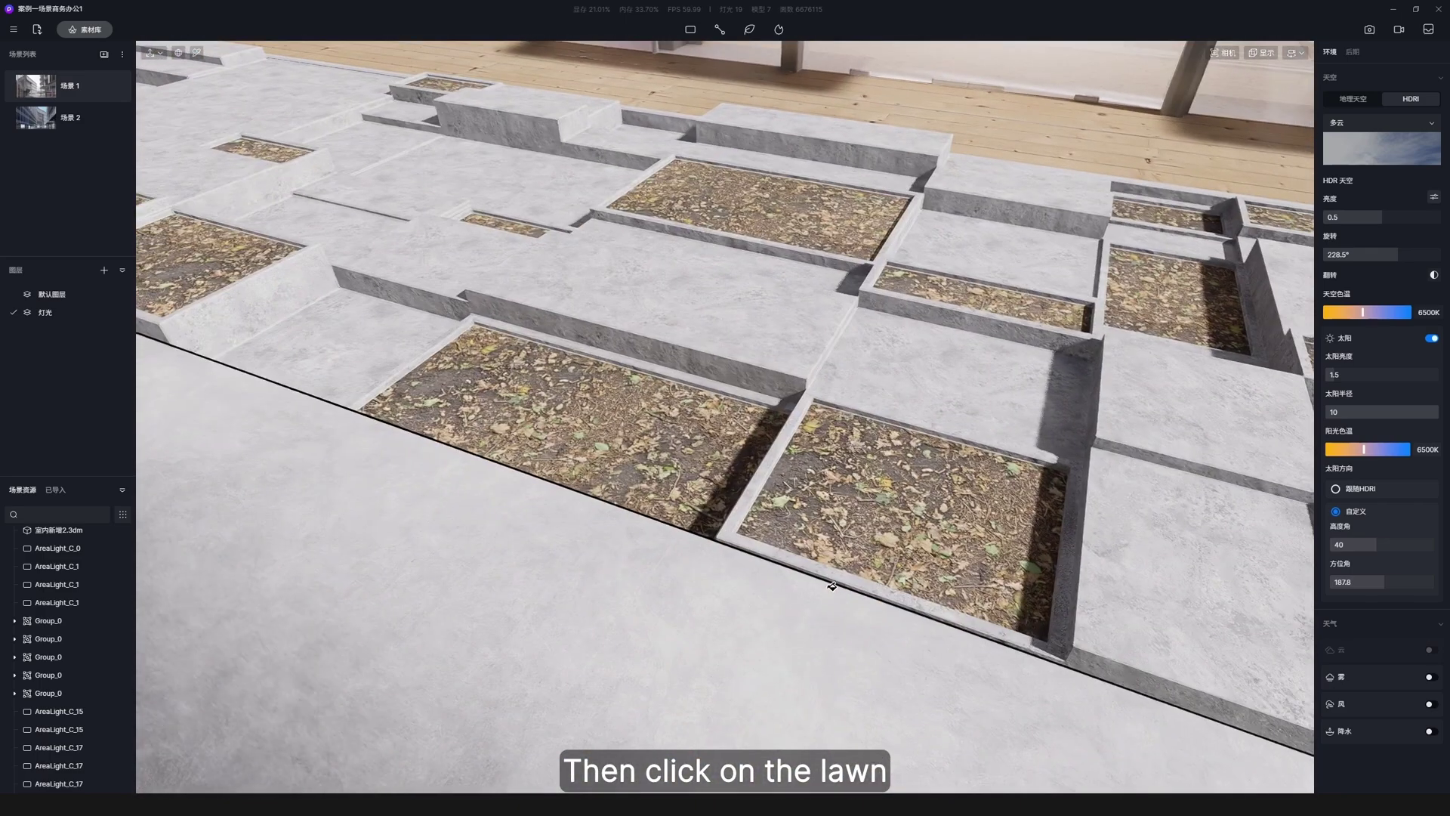
click(867, 480)
right_drag(777, 497, 635, 465)
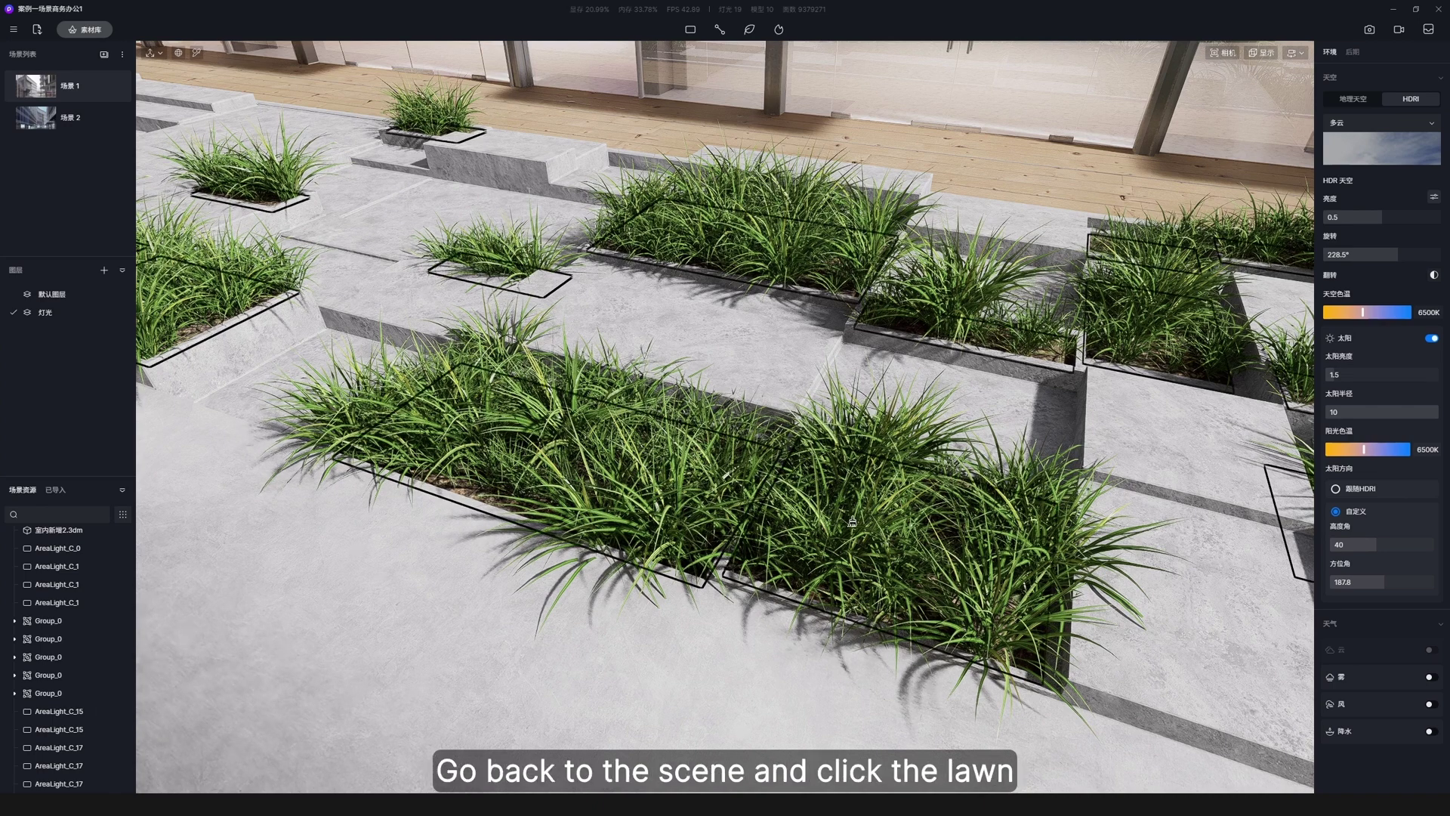
click(851, 521)
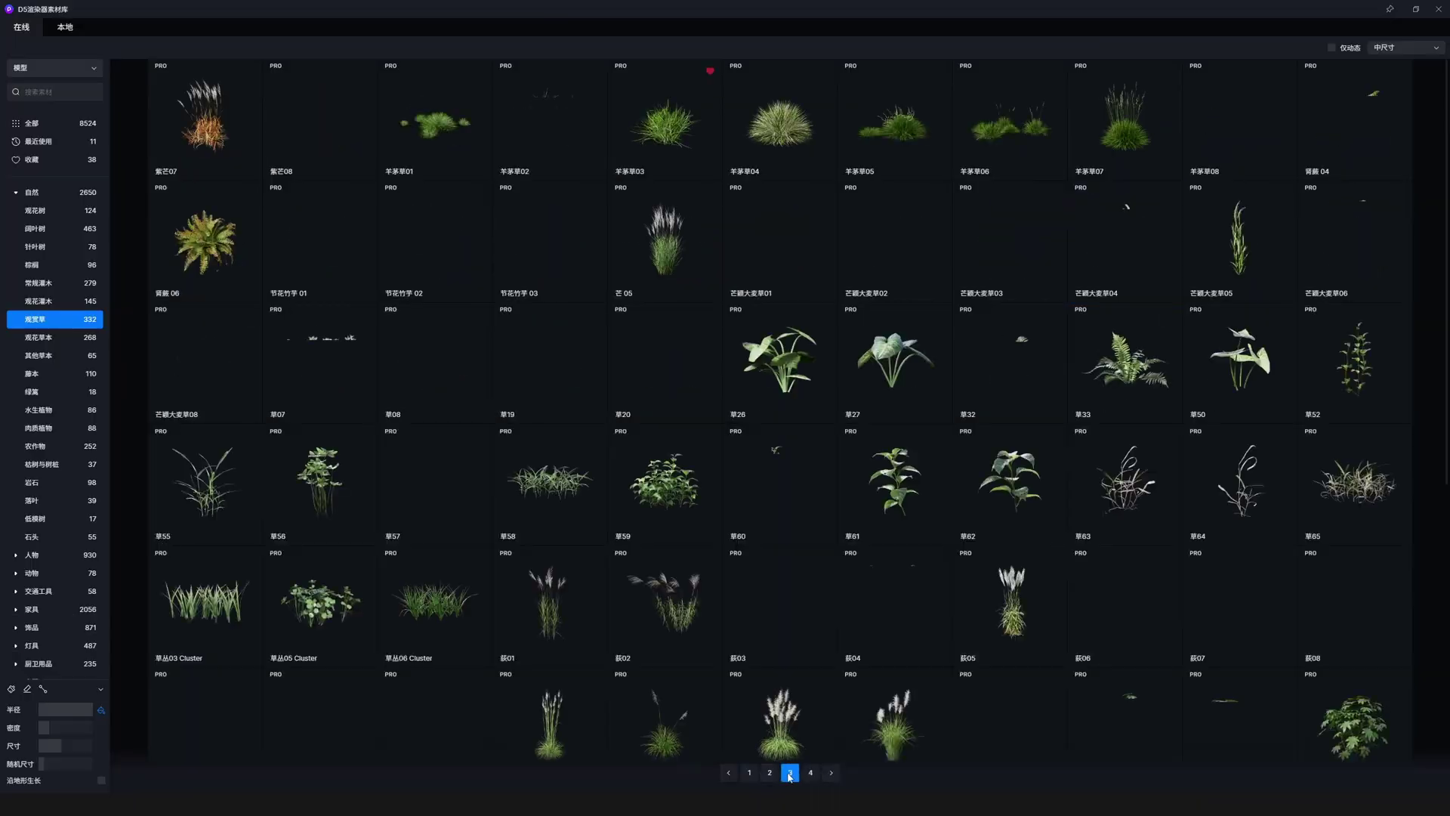
Look through the third page of ornamental grass models and activate the Brush tool.
scroll(447, 338, down, 3)
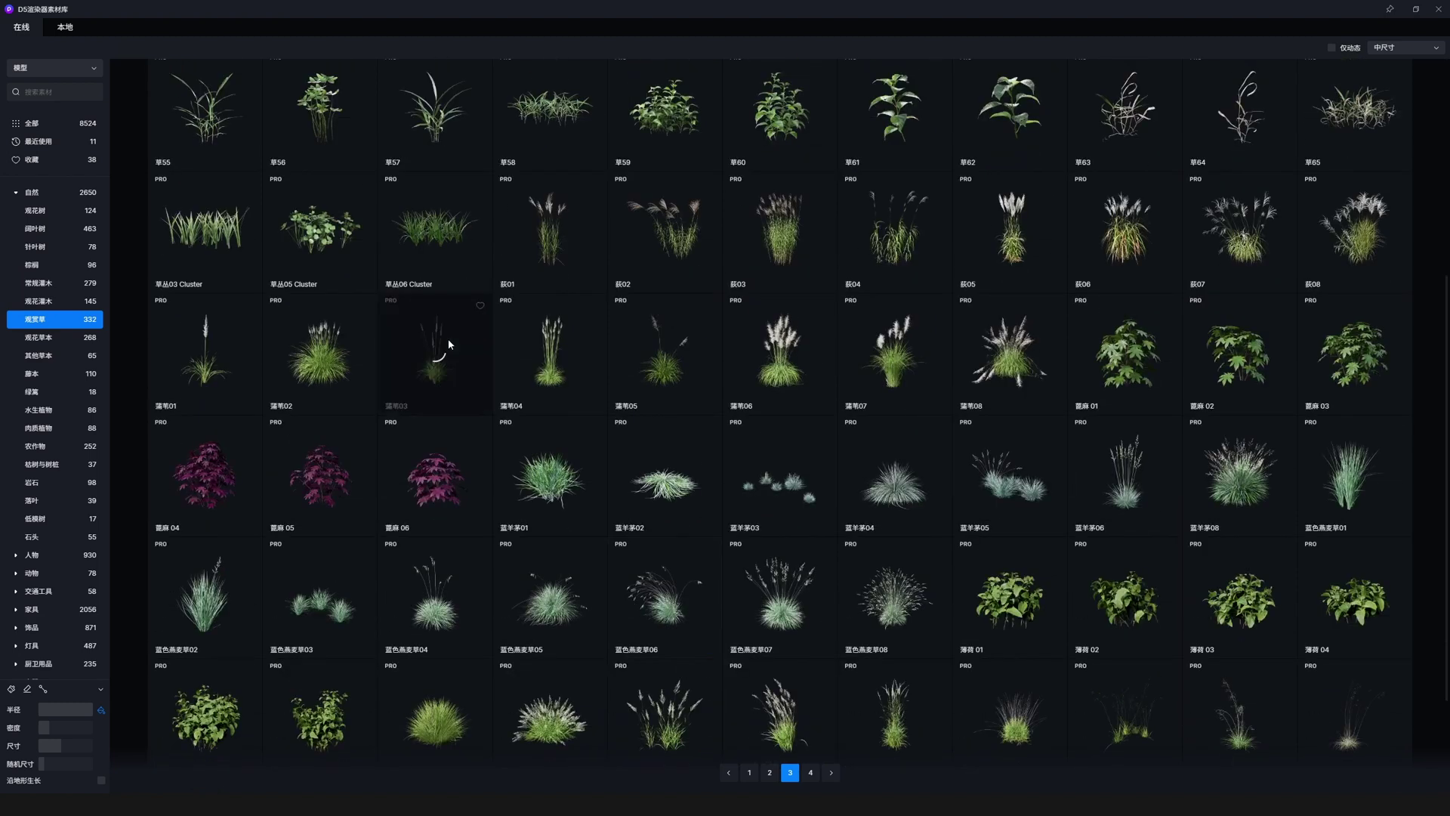
click(18, 690)
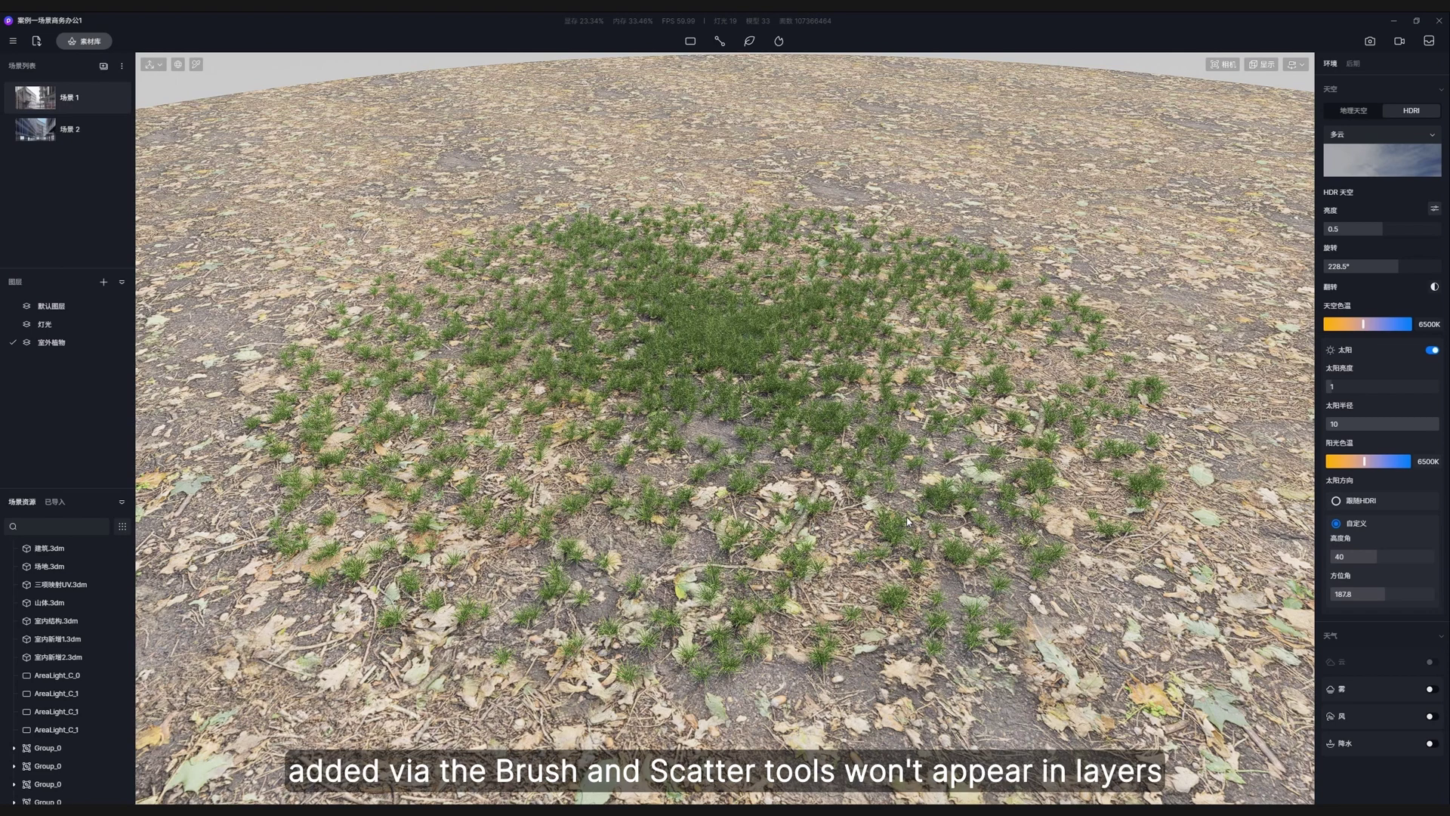
Brush more grass onto the far side of the circular ground surface through its brush record 笔刷记录1.
click(744, 359)
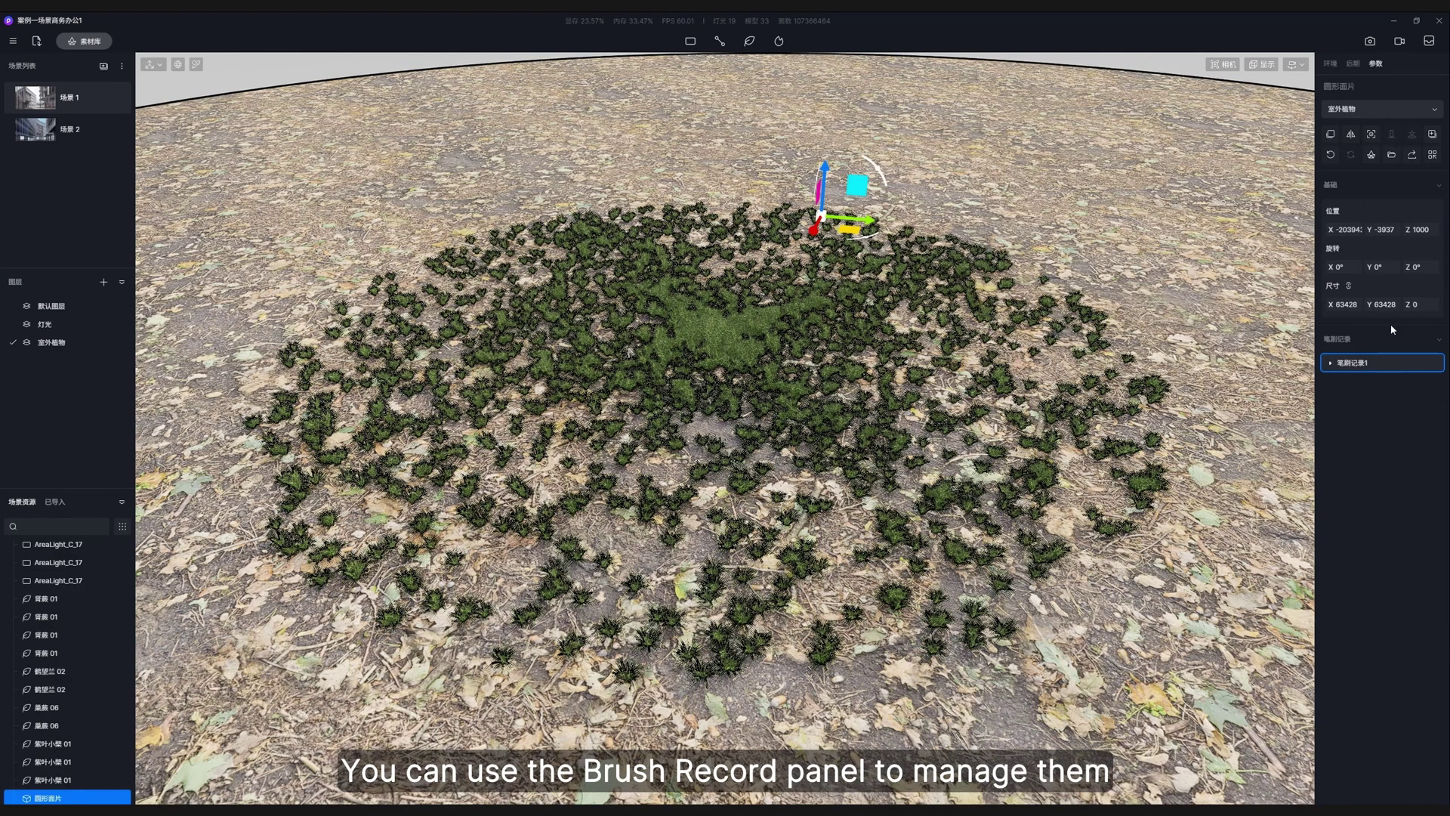
click(1331, 364)
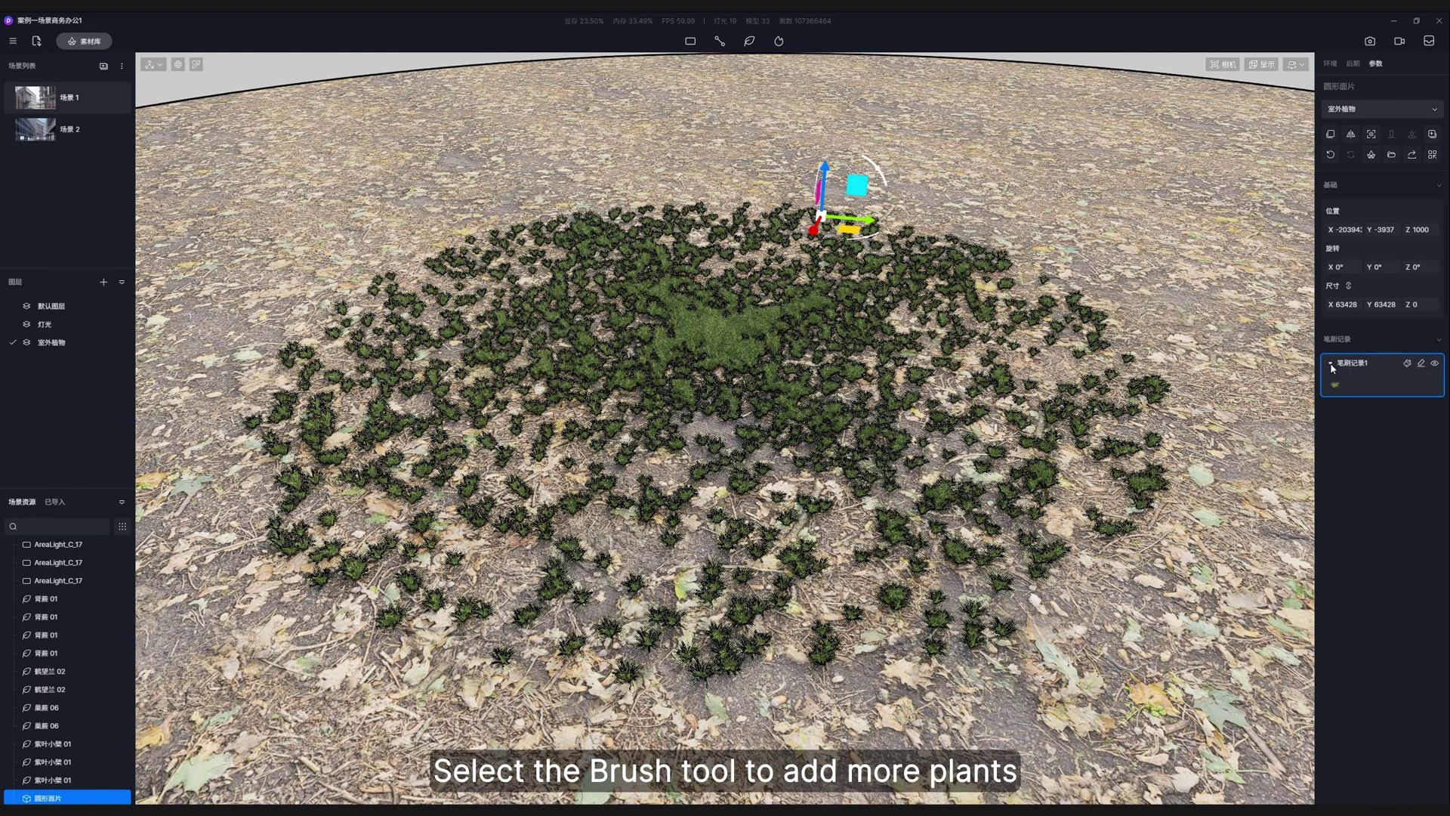
click(1409, 364)
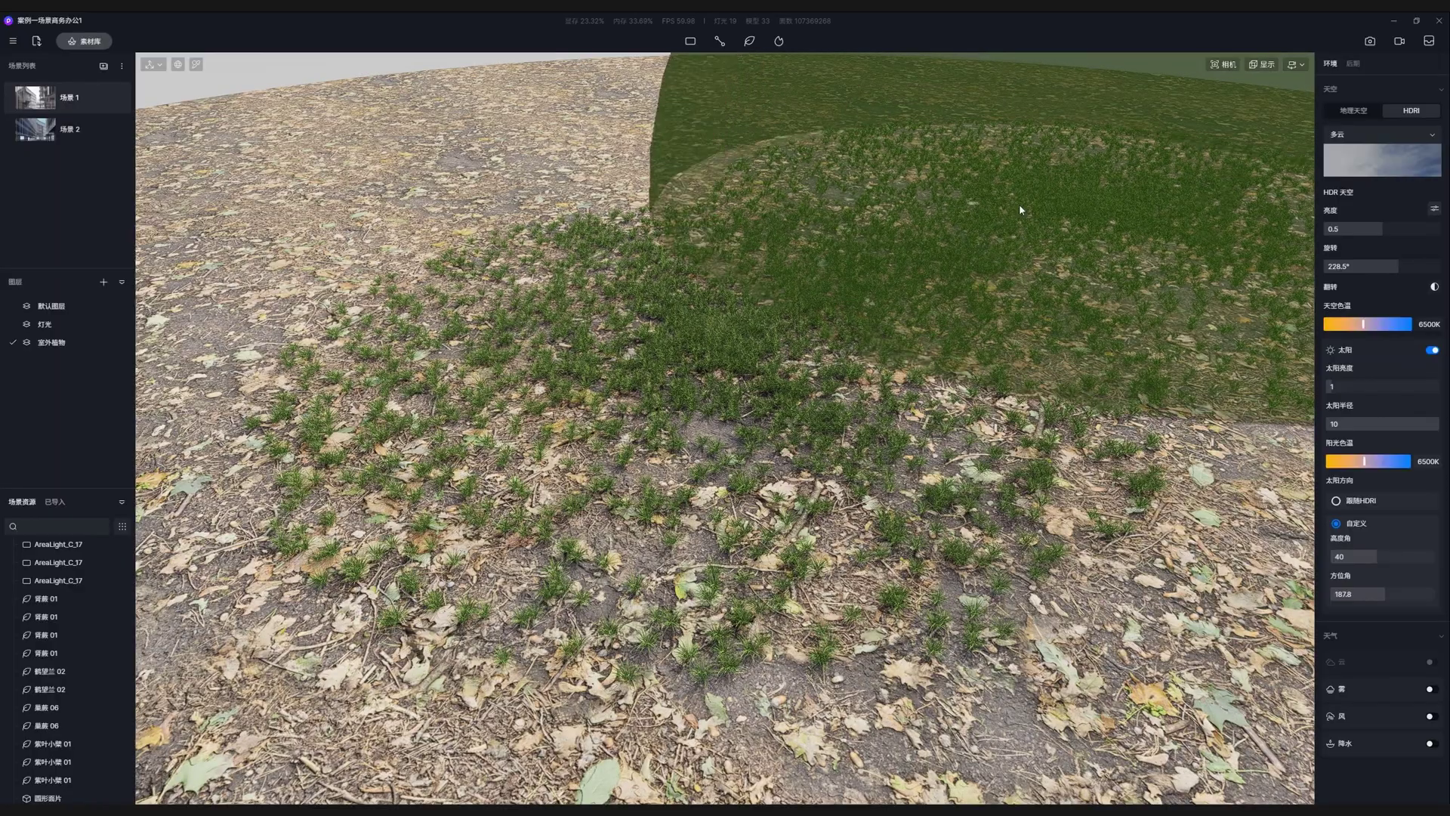
mouse_move(1020, 210)
mouse_down()
mouse_move(582, 211)
mouse_move(709, 416)
mouse_move(1012, 238)
mouse_up()
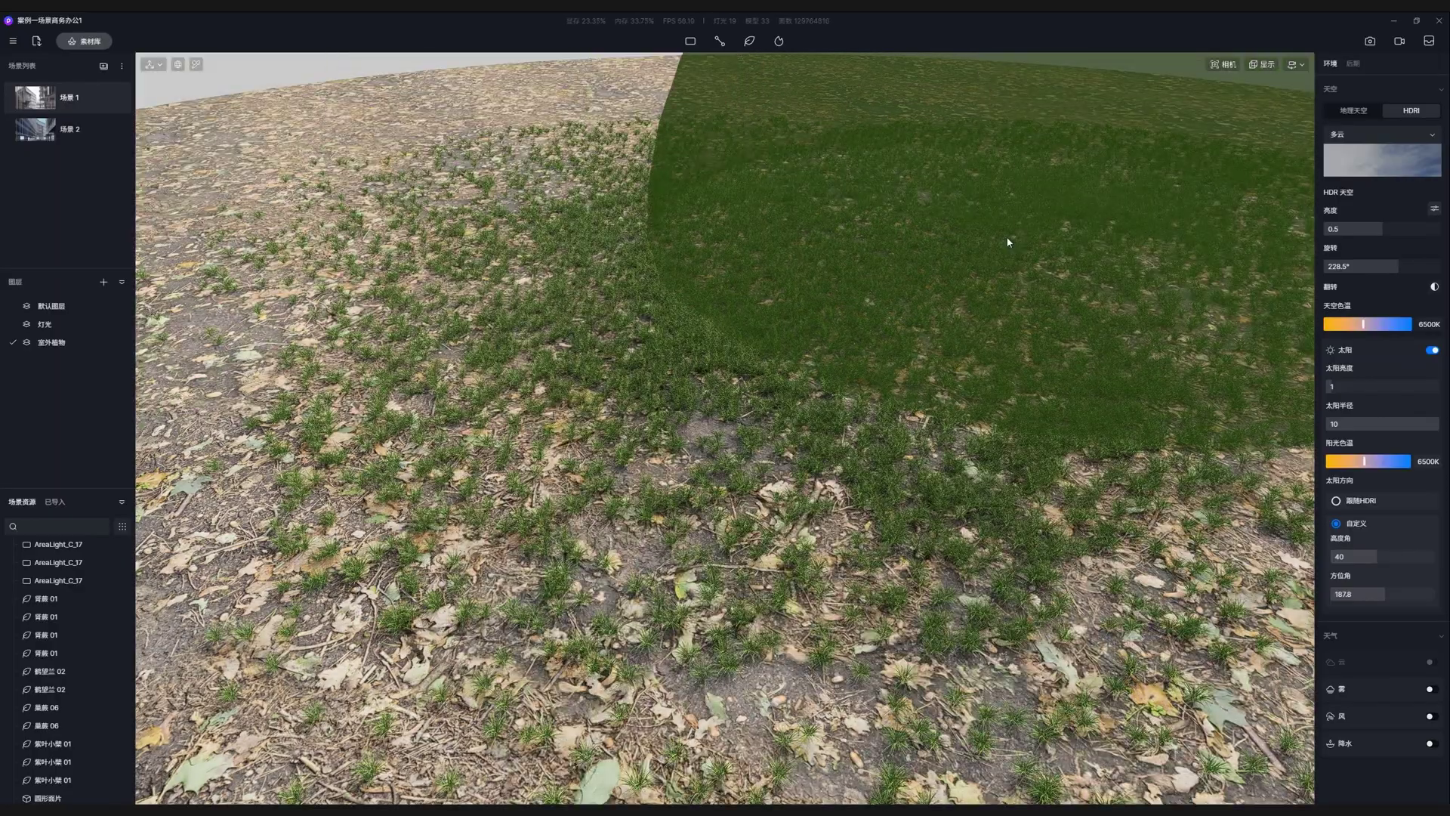
key(Escape)
Erase the brushed grass from the far part of the circular ground using the brush record's Eraser tool.
click(1009, 242)
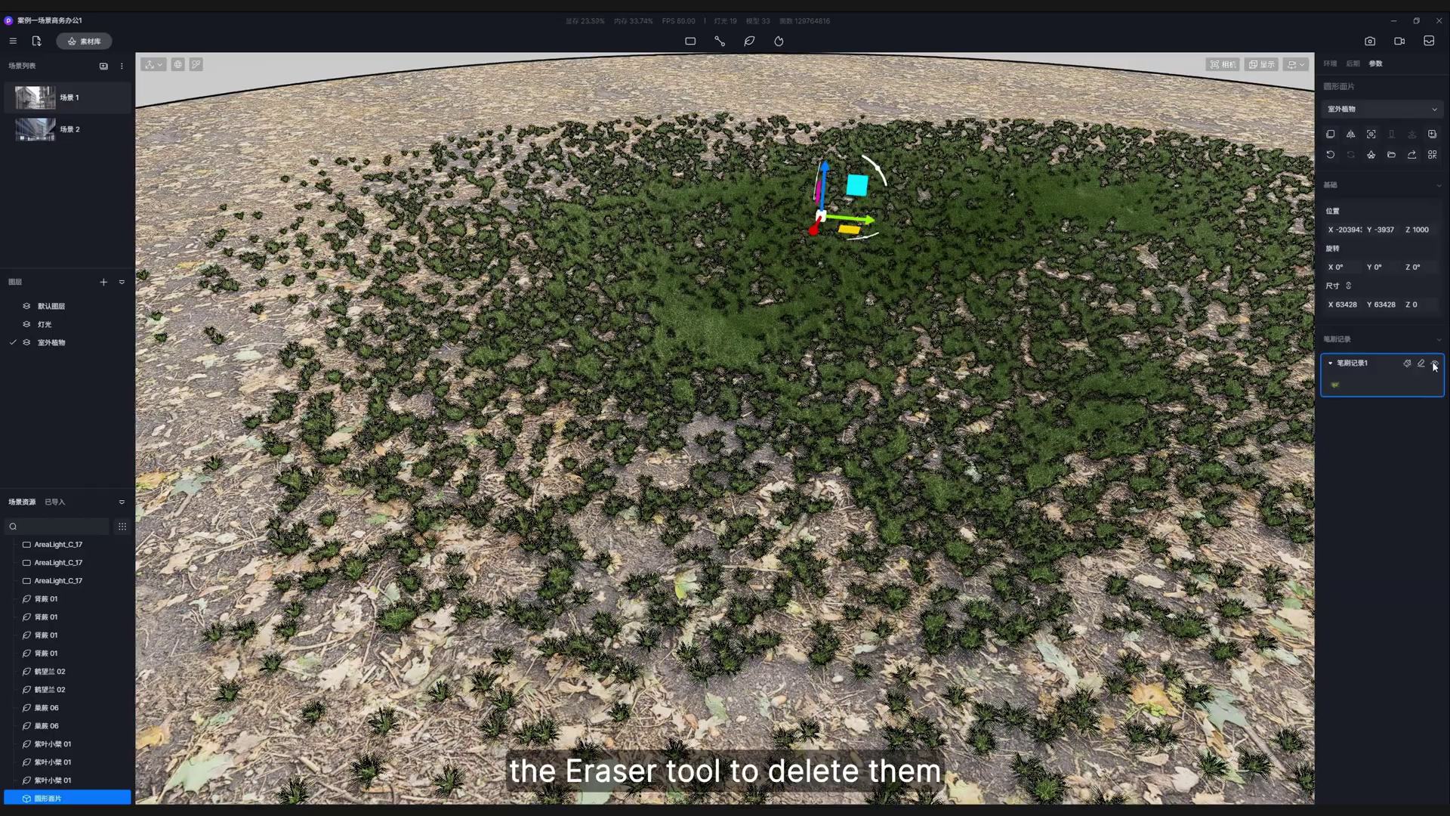
click(1422, 364)
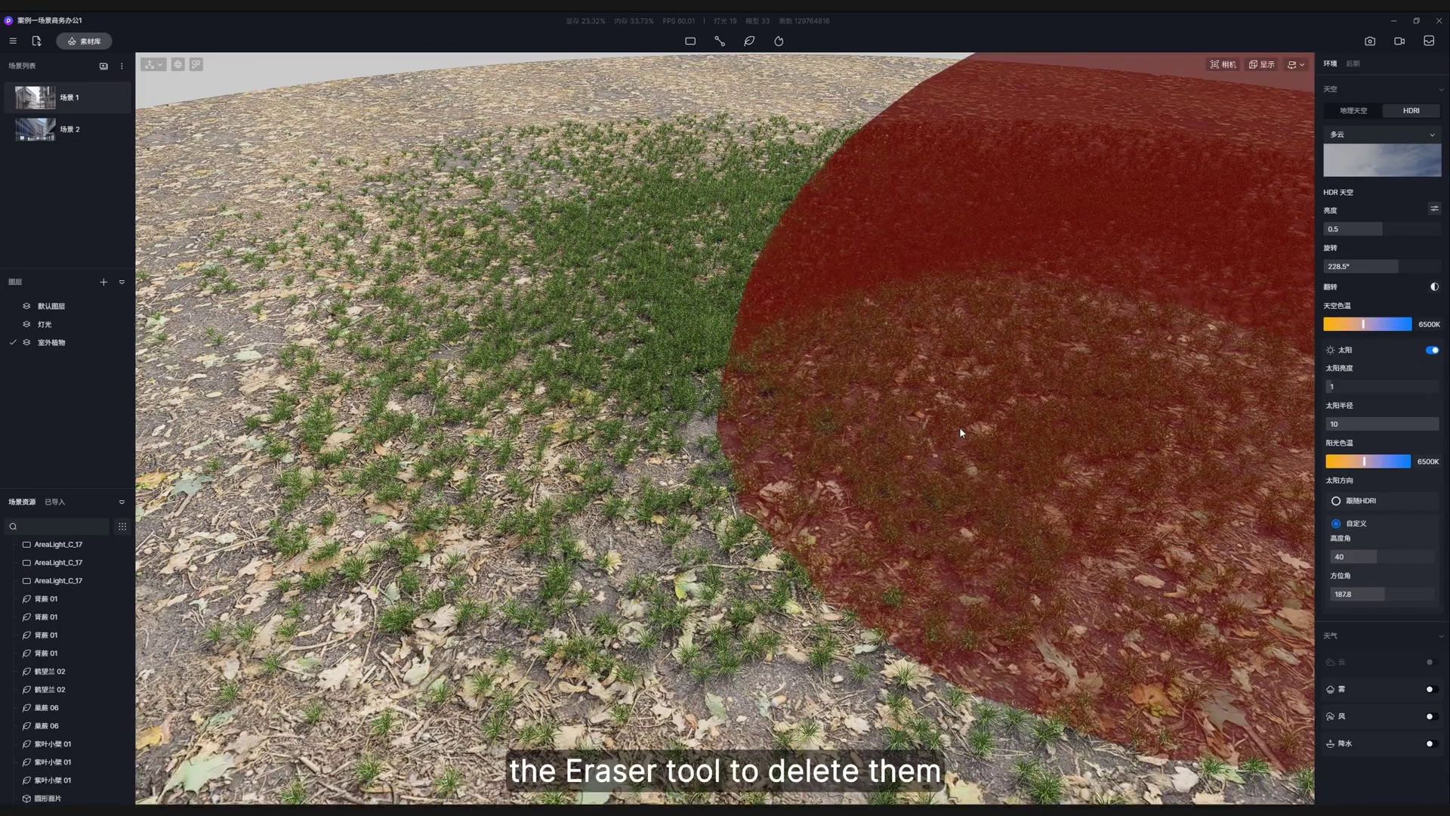
mouse_move(1068, 323)
mouse_down()
mouse_move(1012, 263)
mouse_move(1036, 178)
mouse_move(526, 187)
mouse_move(1005, 256)
mouse_up()
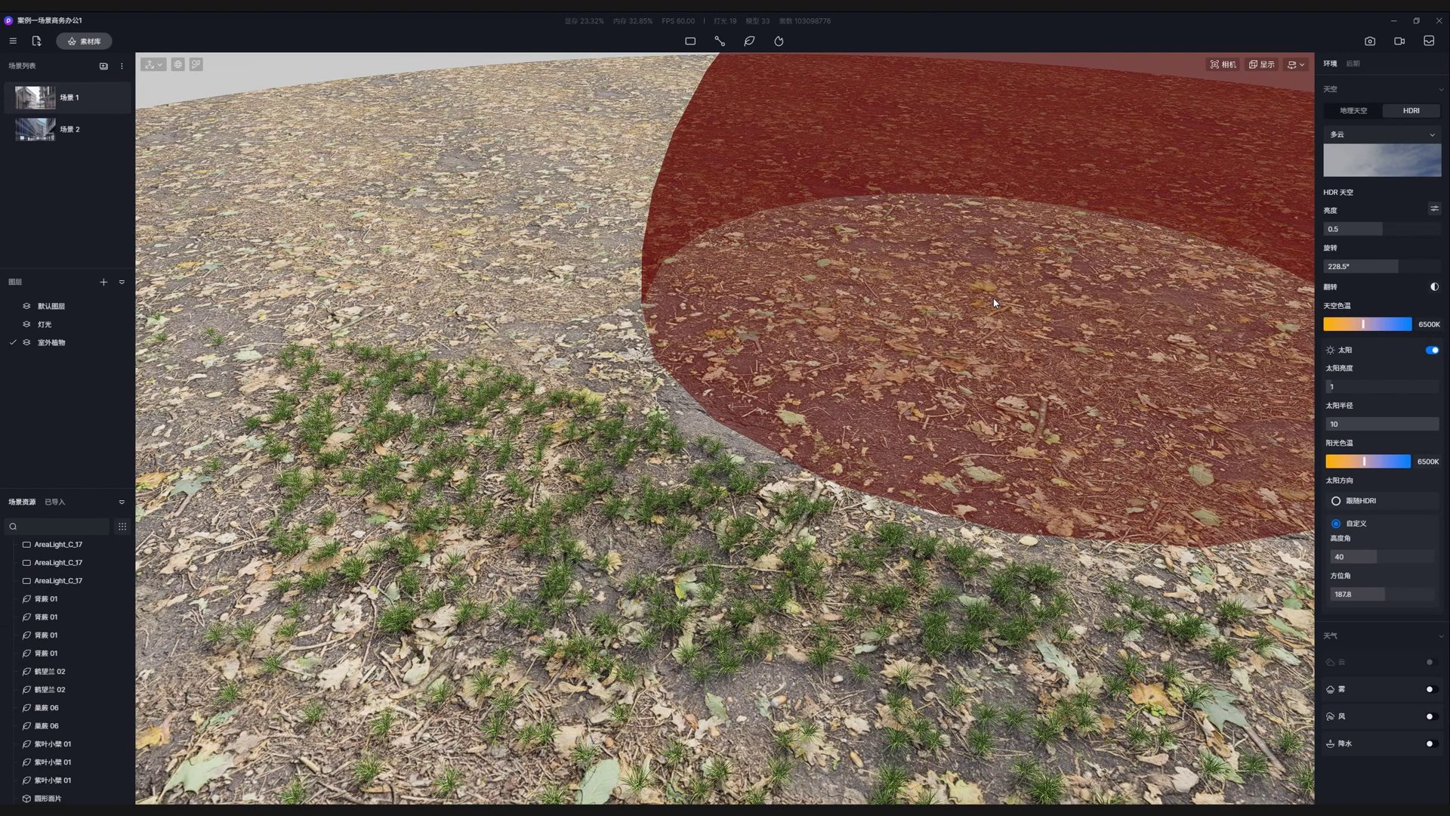
key(Escape)
Select the circular ground and toggle the visibility of its brushed grass off and on twice.
click(741, 488)
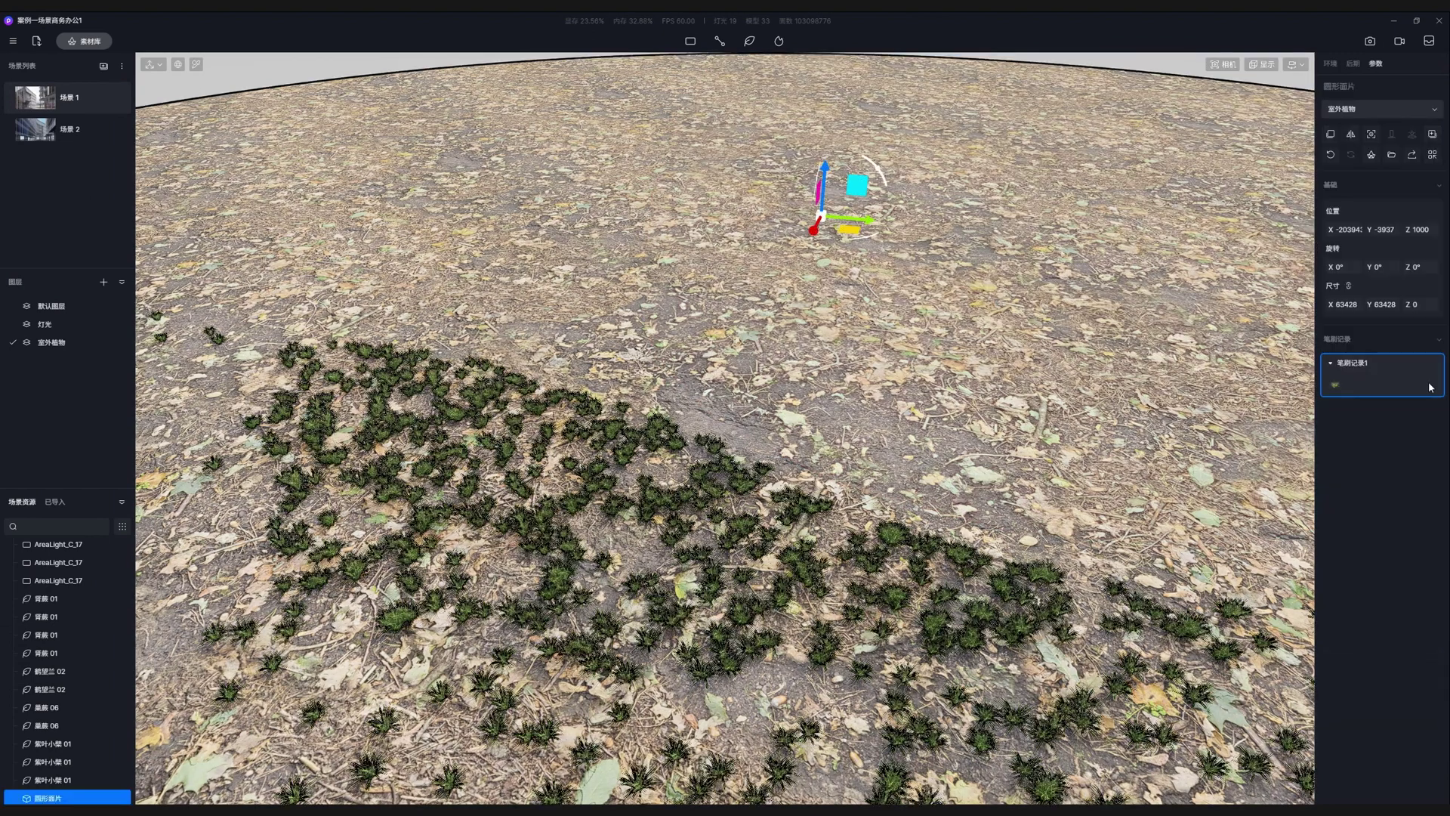
click(1433, 363)
click(1434, 364)
click(1434, 364)
click(1434, 363)
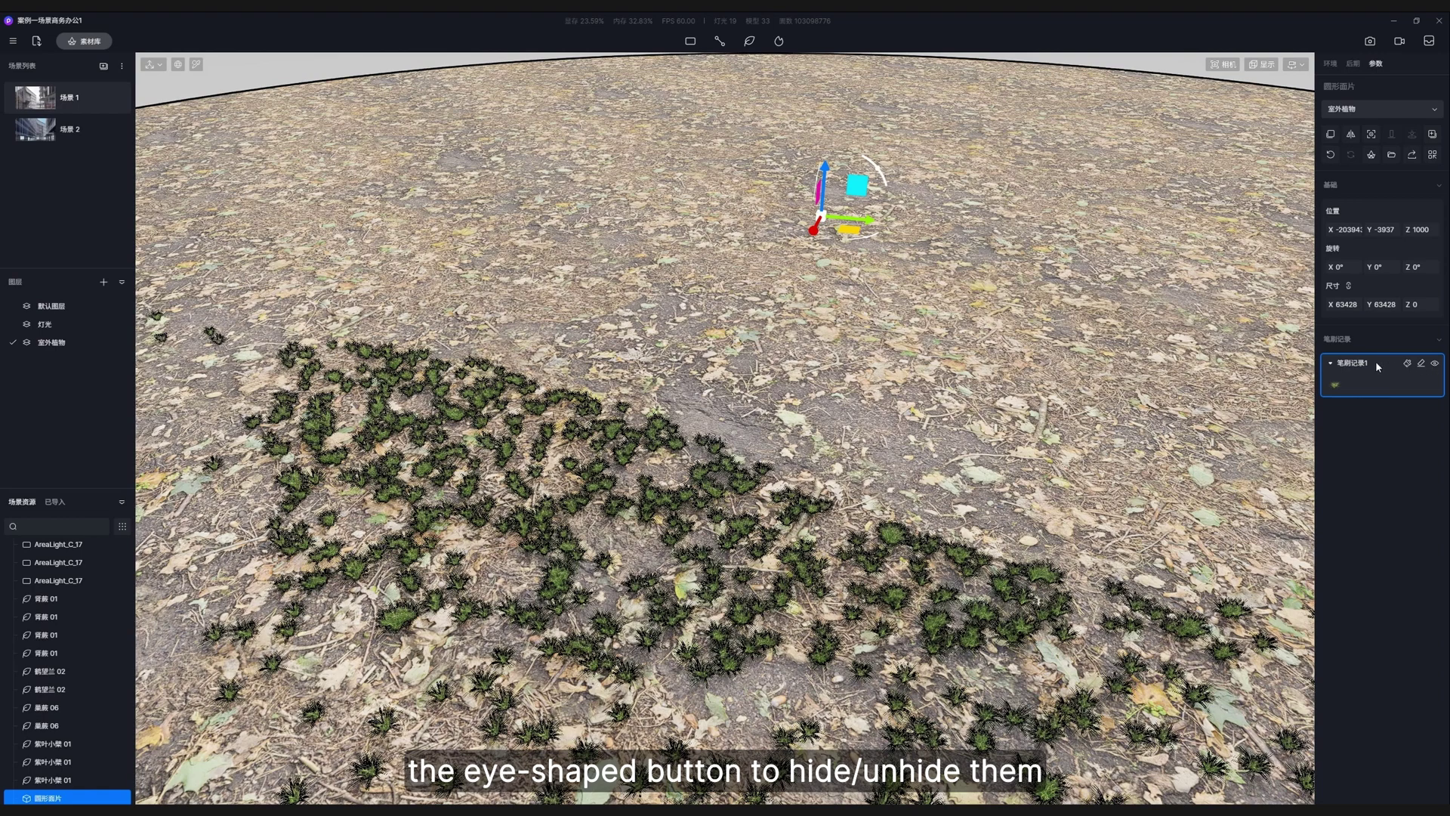
Delete the brush record 笔刷记录1 from the circular ground.
right_click(1375, 361)
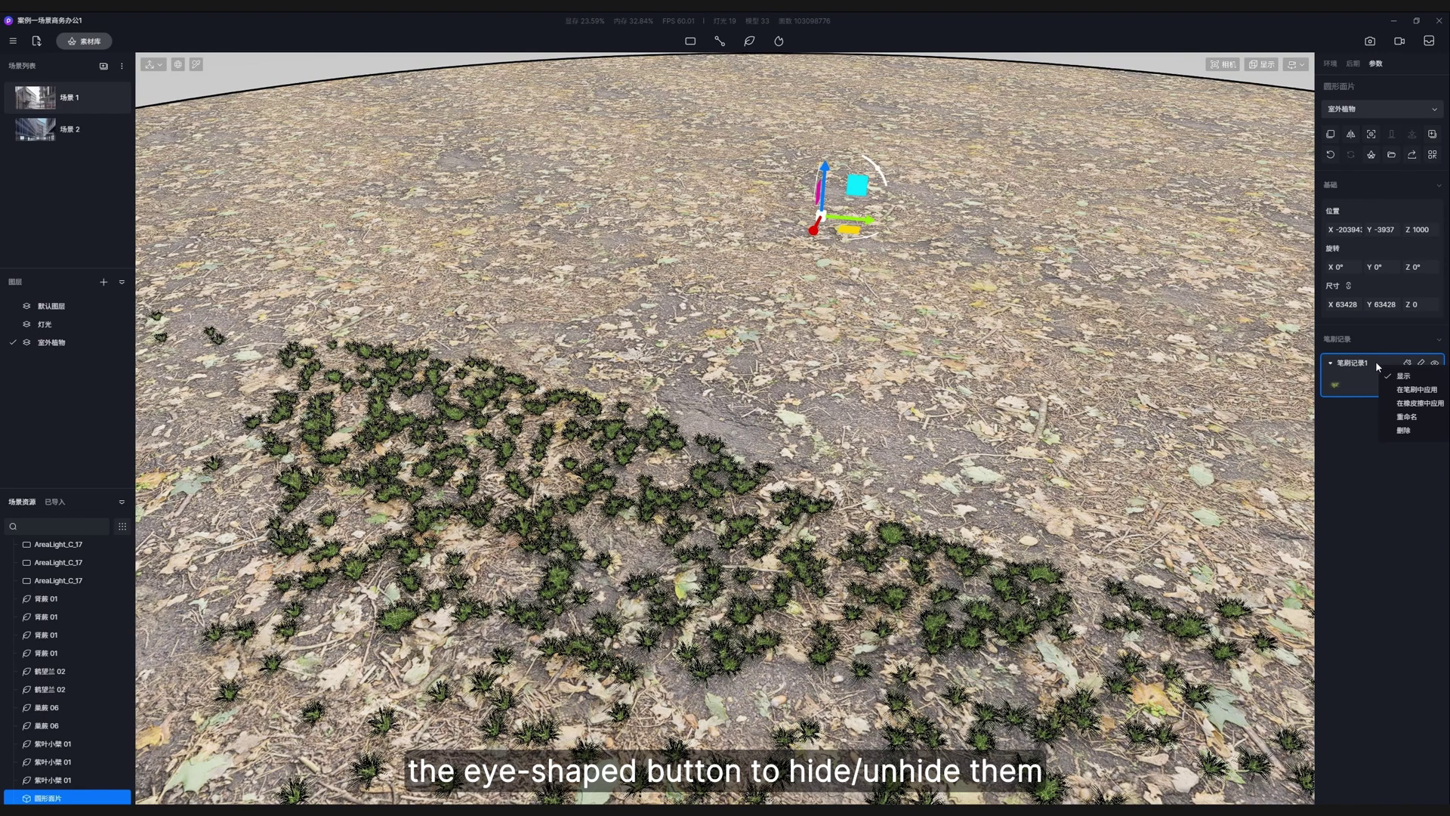
click(1418, 429)
click(1098, 457)
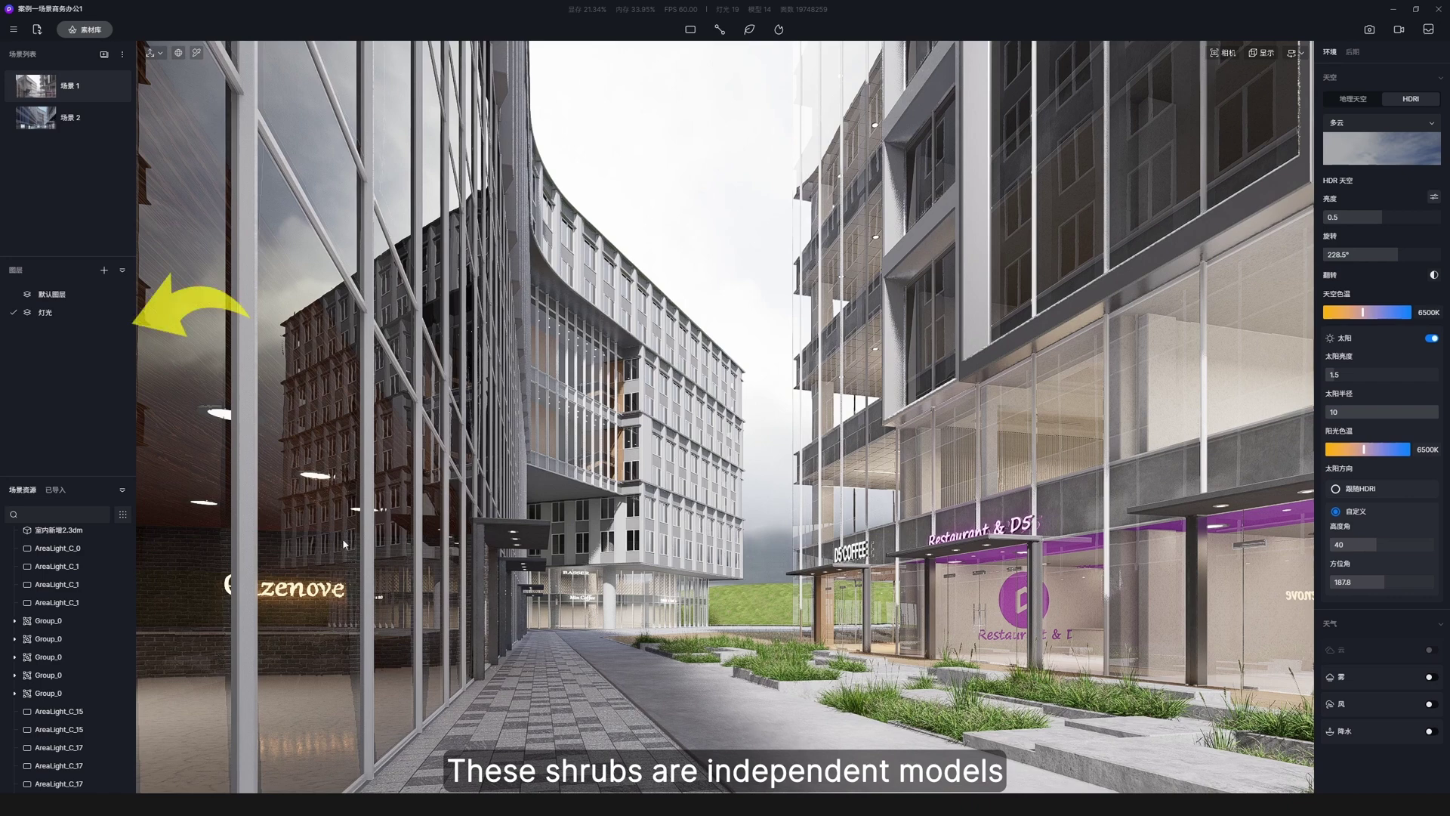
Name the new layer 室外植物 for the outdoor plants.
double_click(53, 330)
text(室外植物)
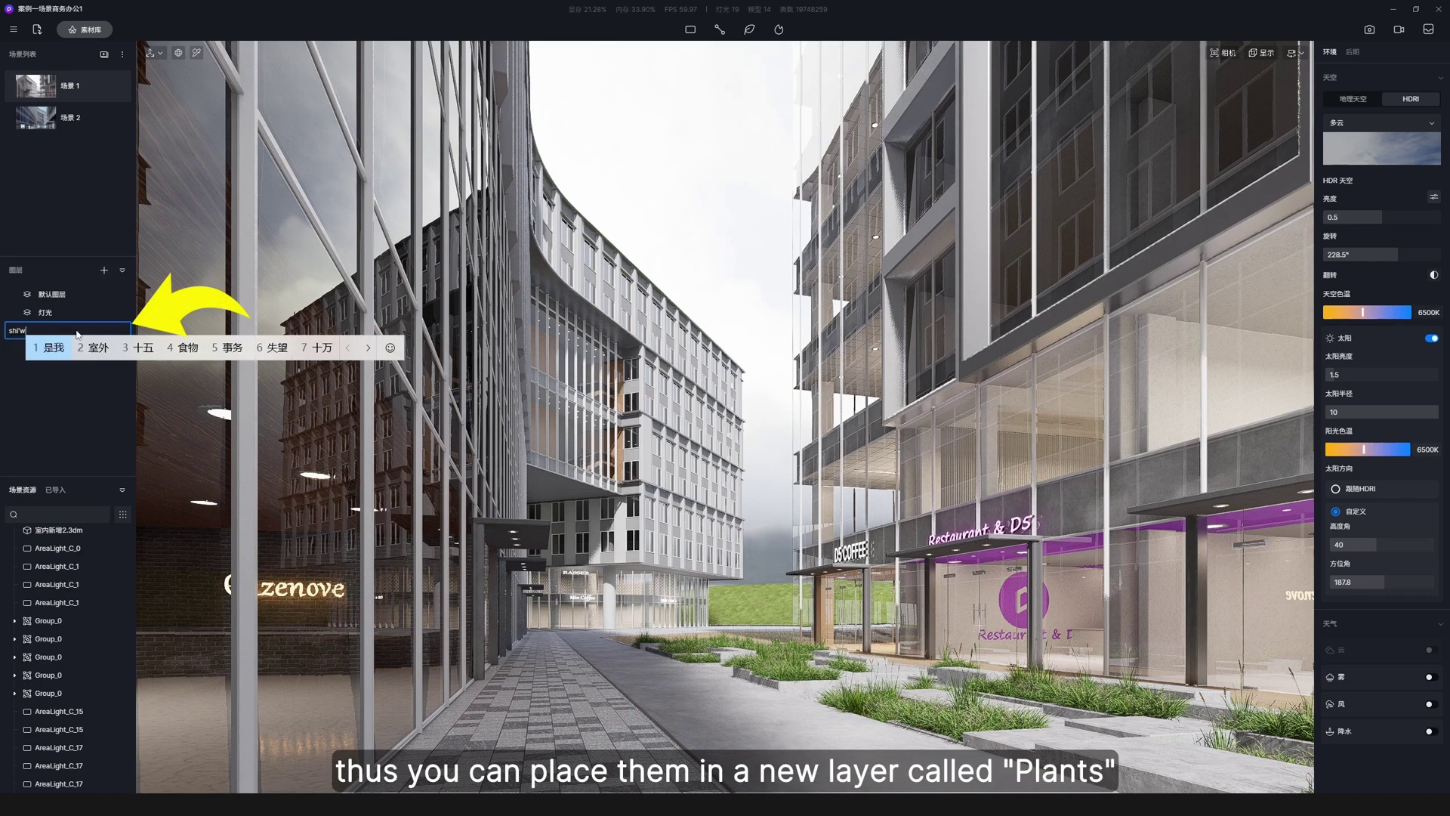
key(Return)
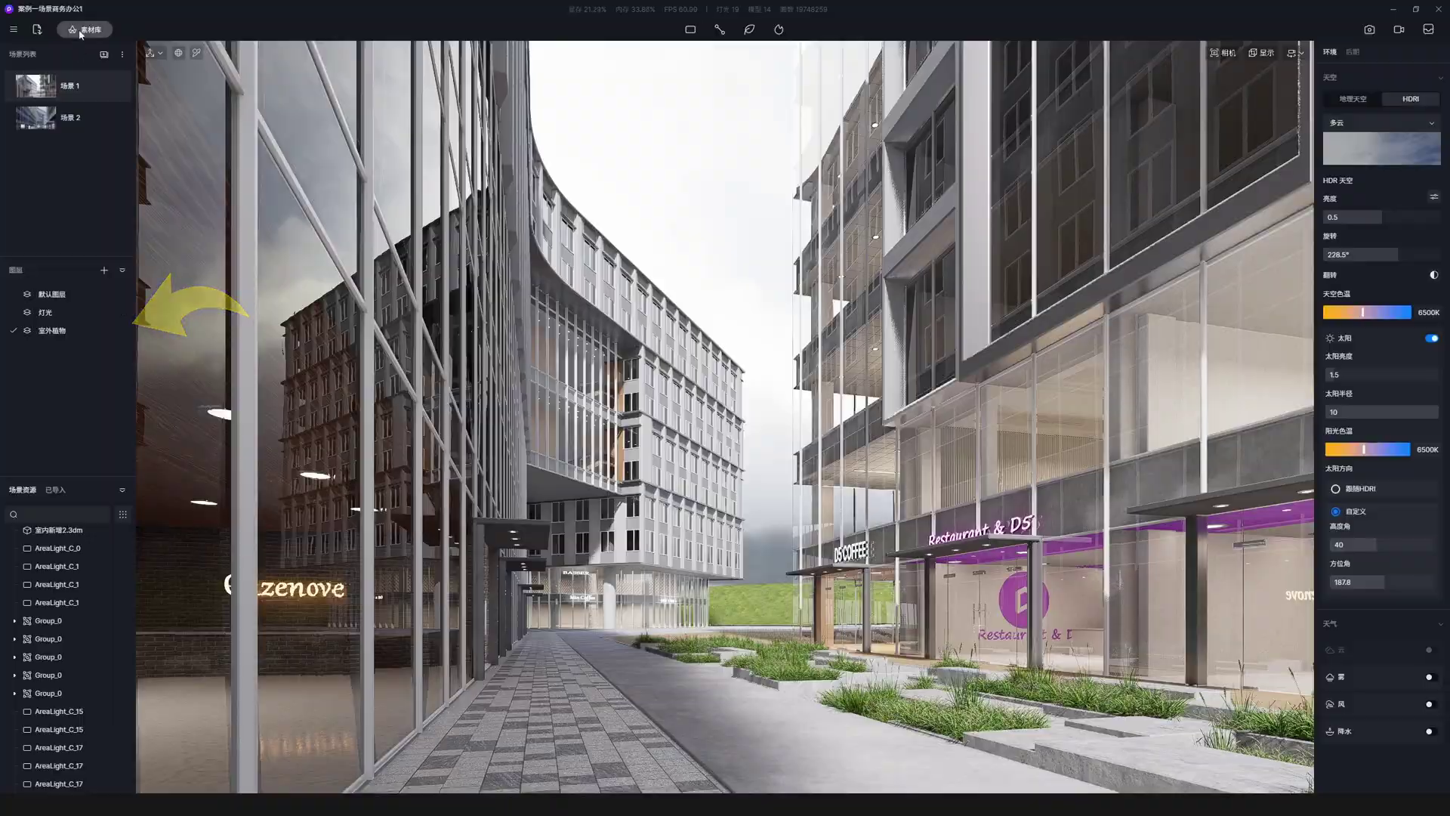
Choose the fern 肾蕨 01 from the favorited models and scale it before placement.
click(85, 29)
click(73, 163)
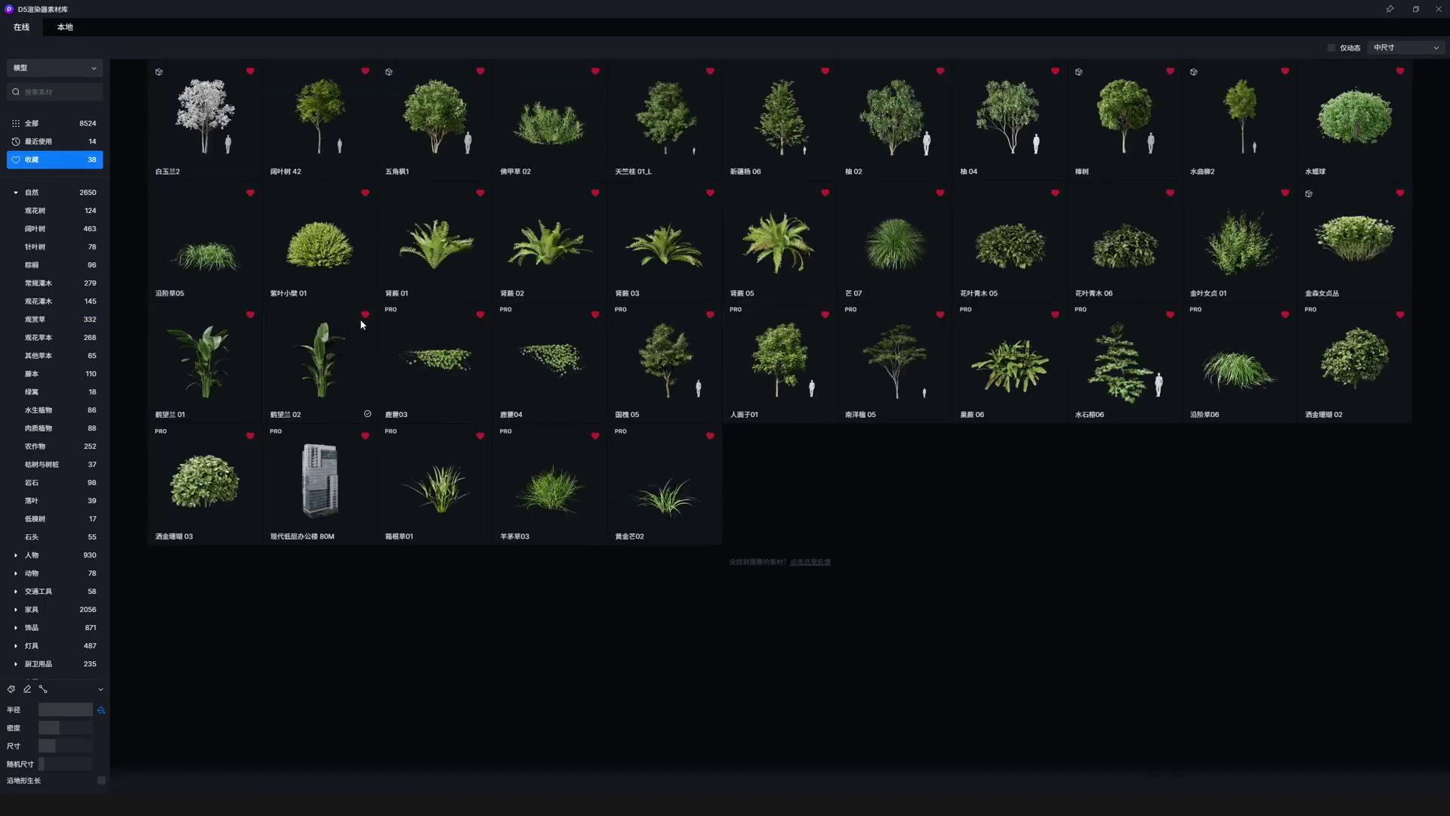
click(442, 254)
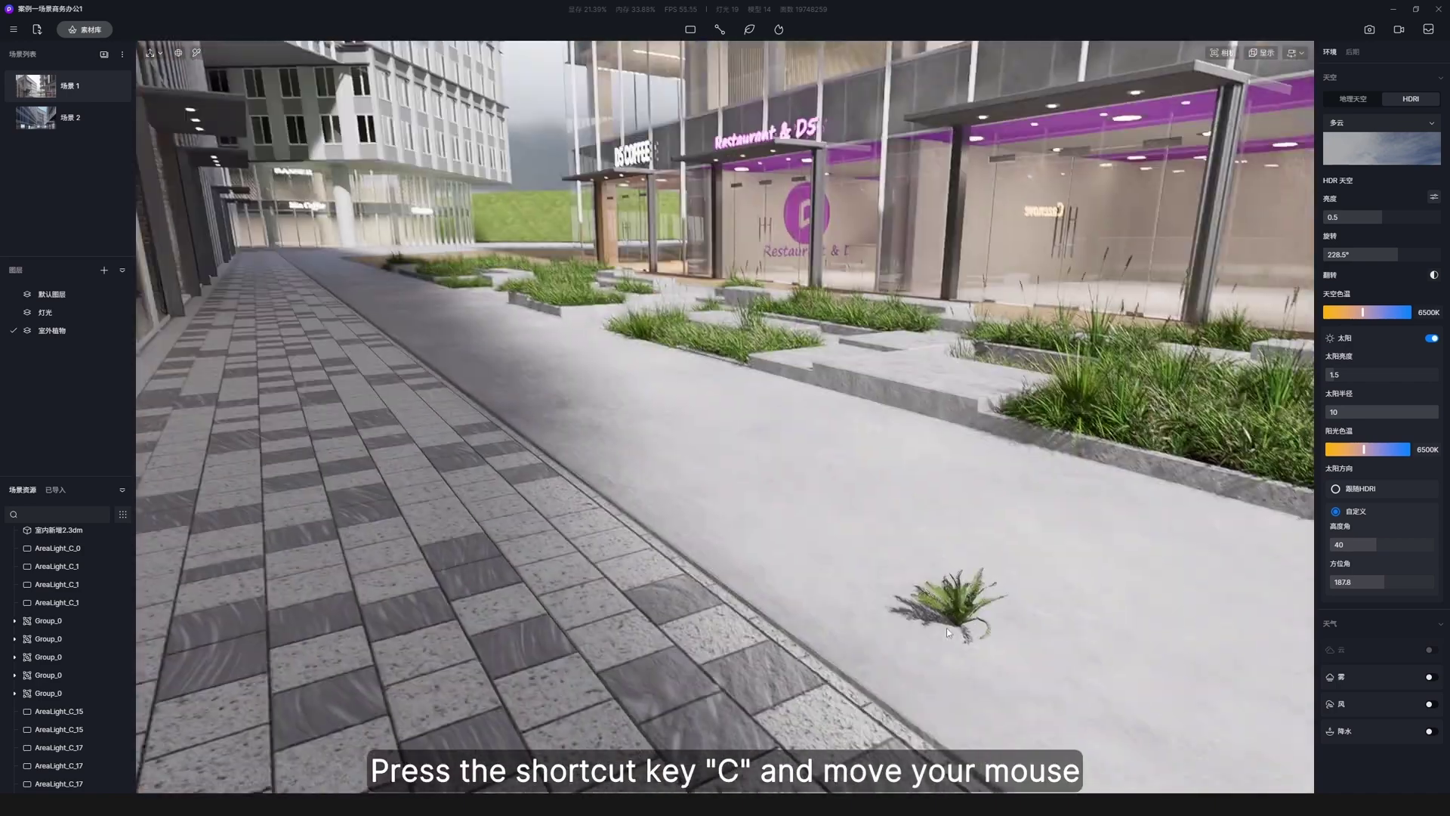
key(c)
key(c)
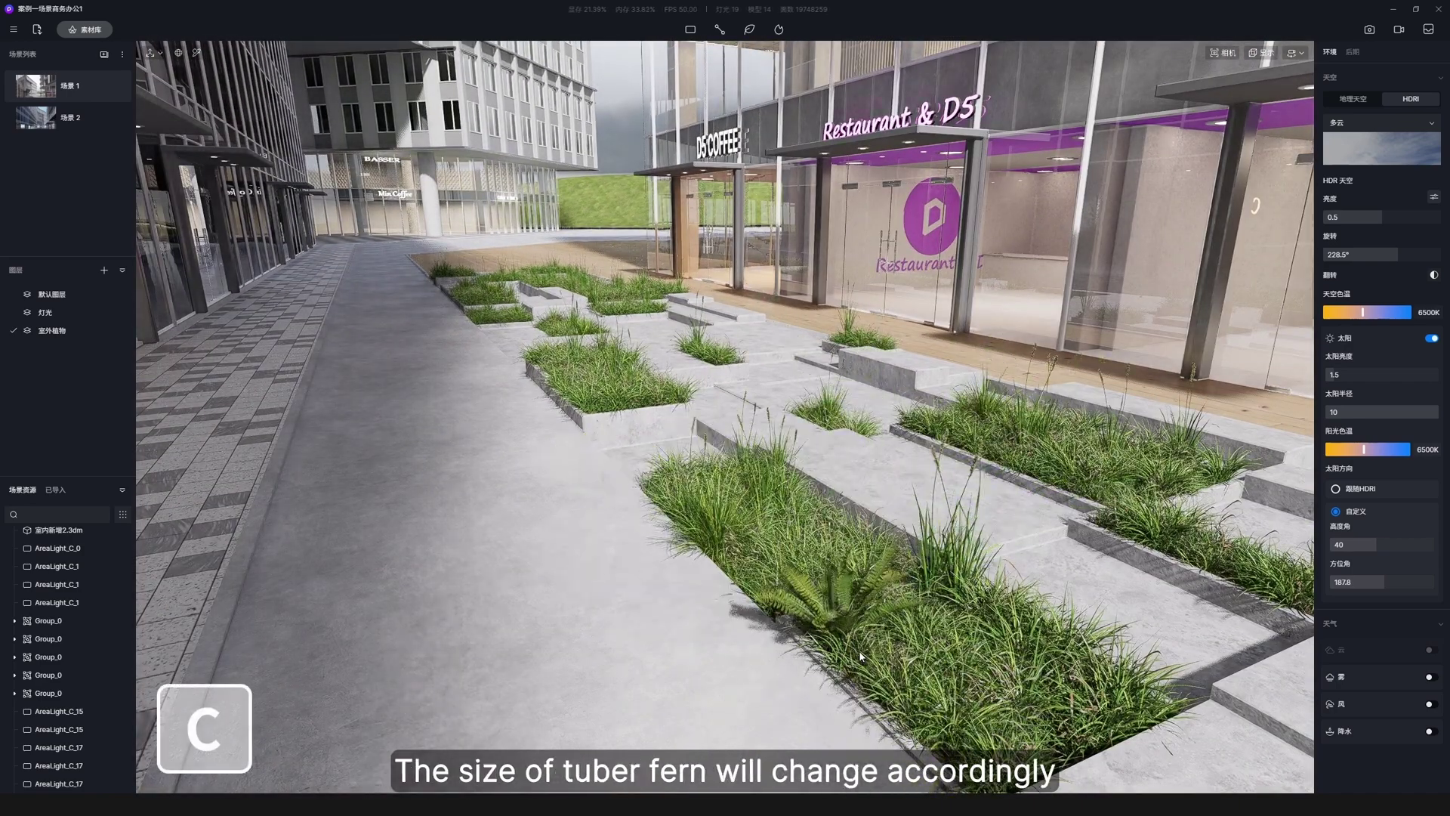
Rotate the 肾蕨 01 fern before placement and put copies along the edges of the grass planters.
key(r)
key(r)
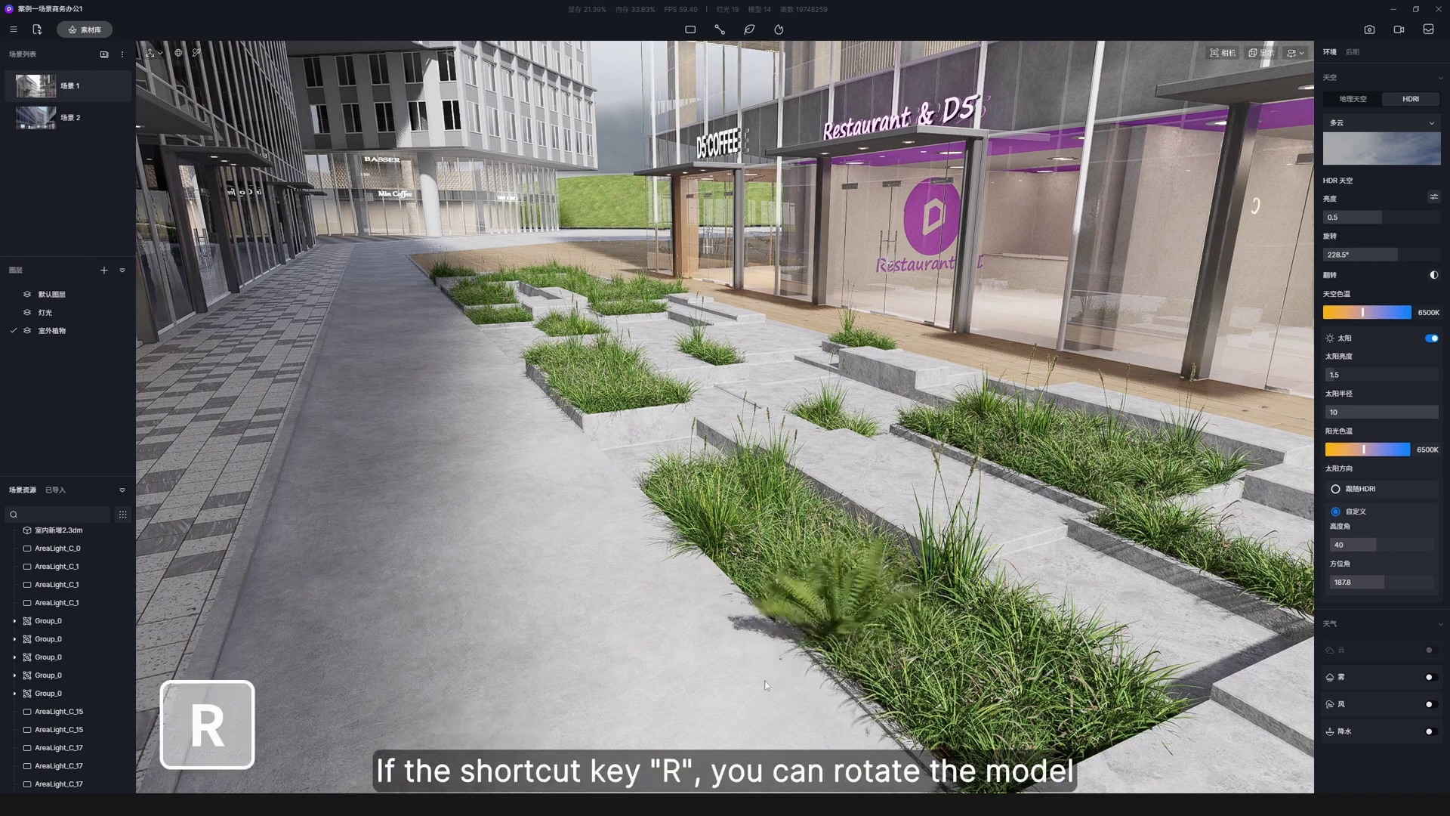
key(r)
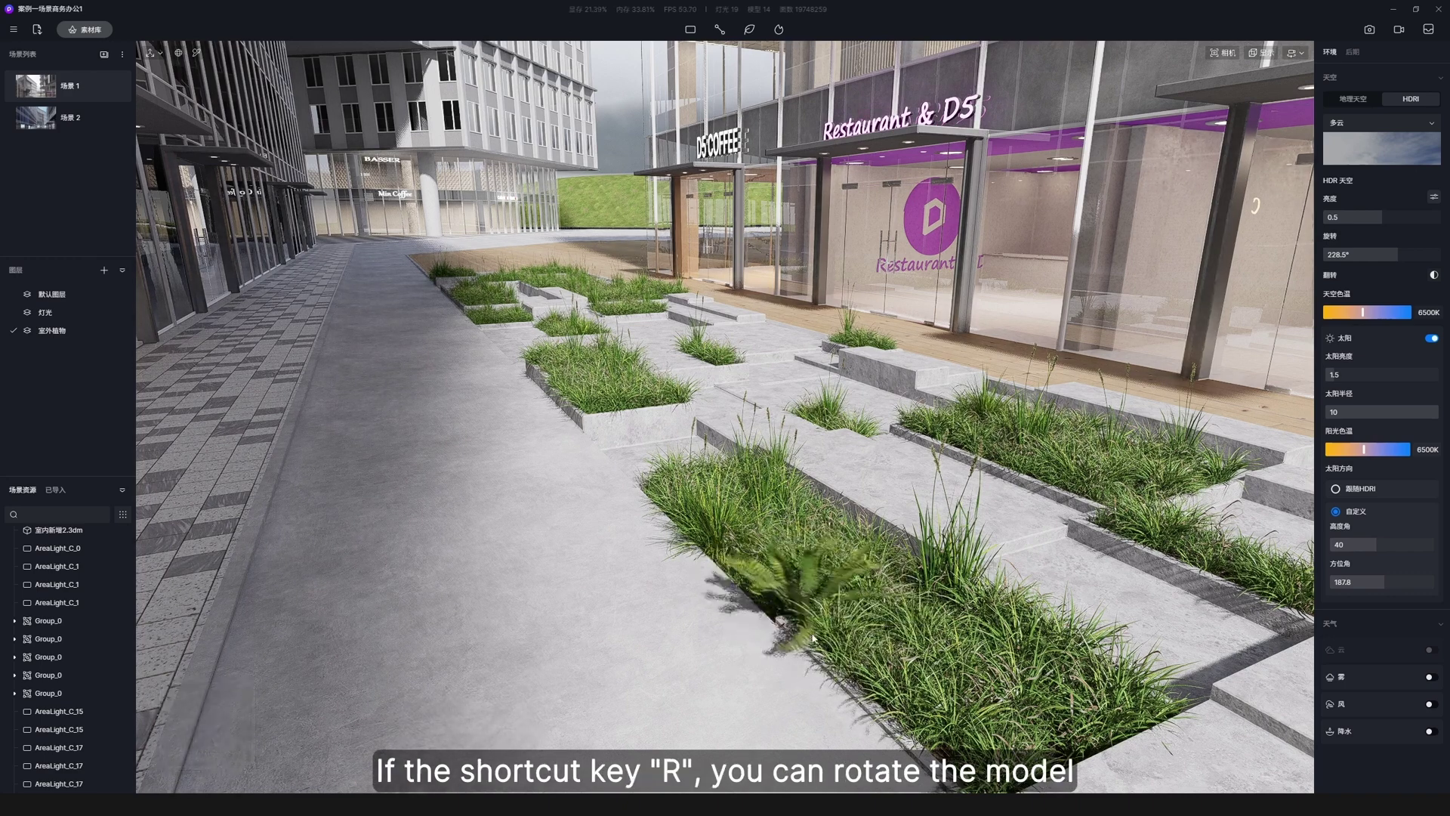
click(835, 663)
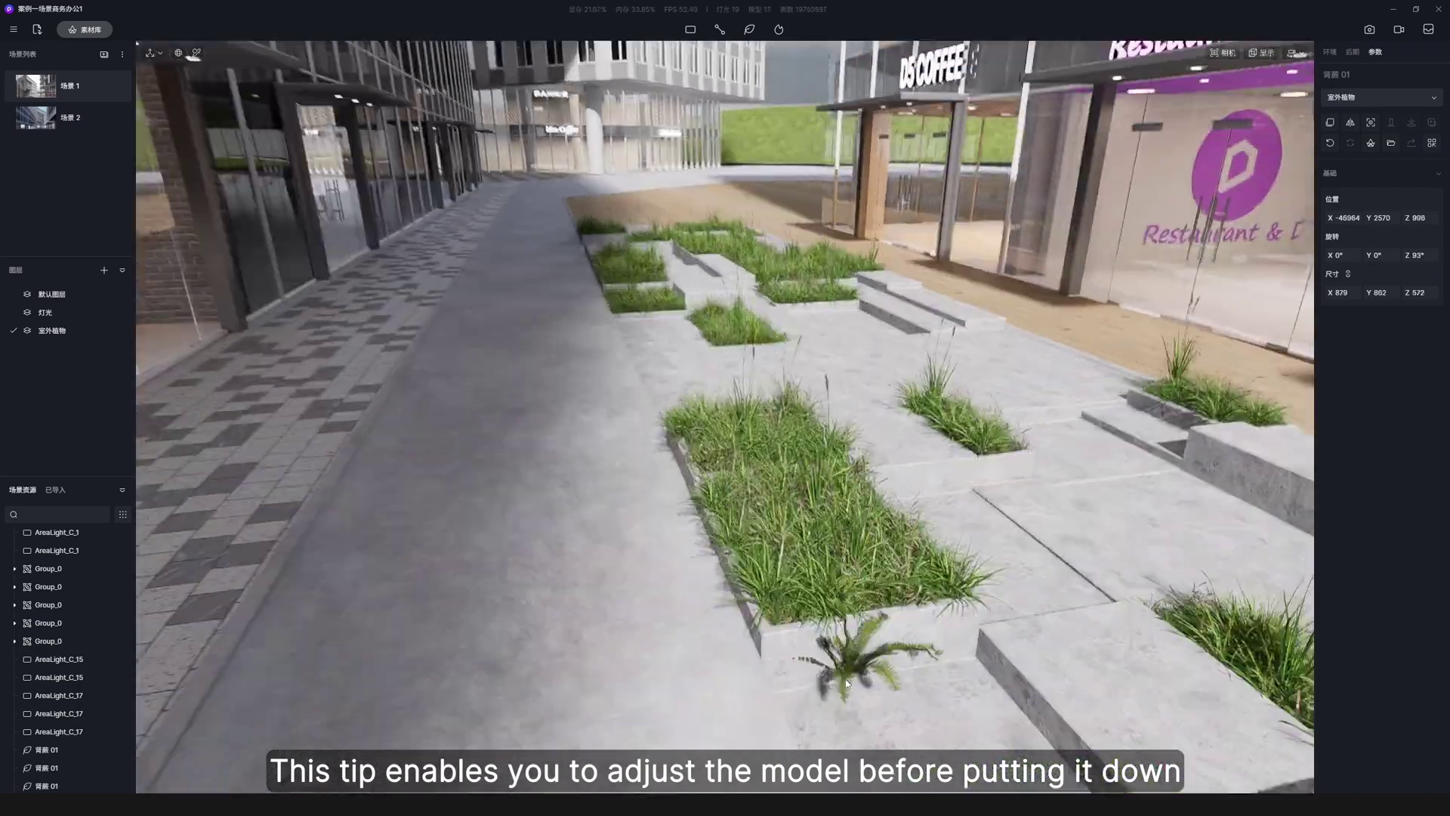
click(953, 633)
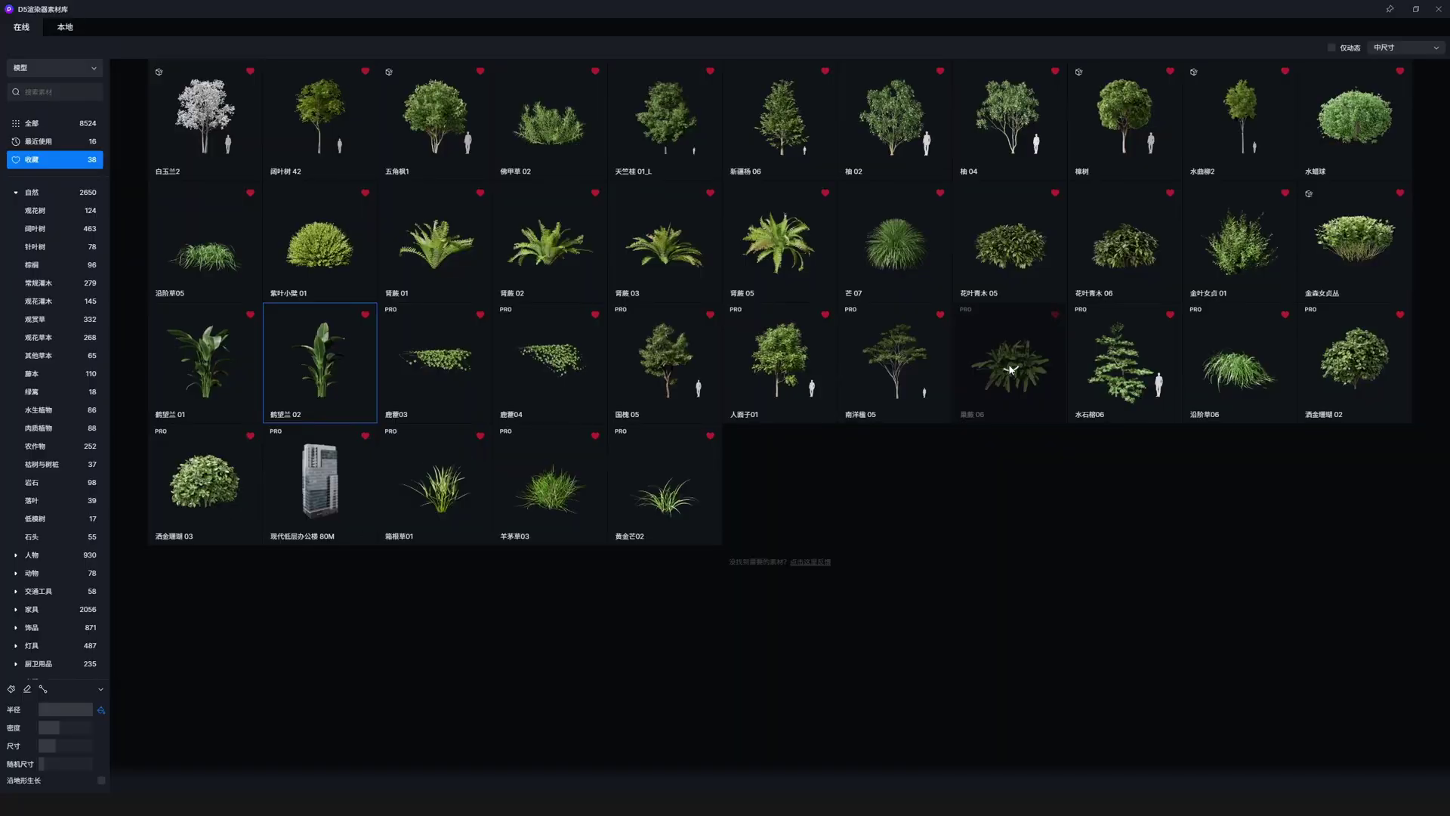
Place 巢蕨 06 ferns and 紫叶小檗 01 shrubs among the grass planters in front of the shops.
click(1010, 369)
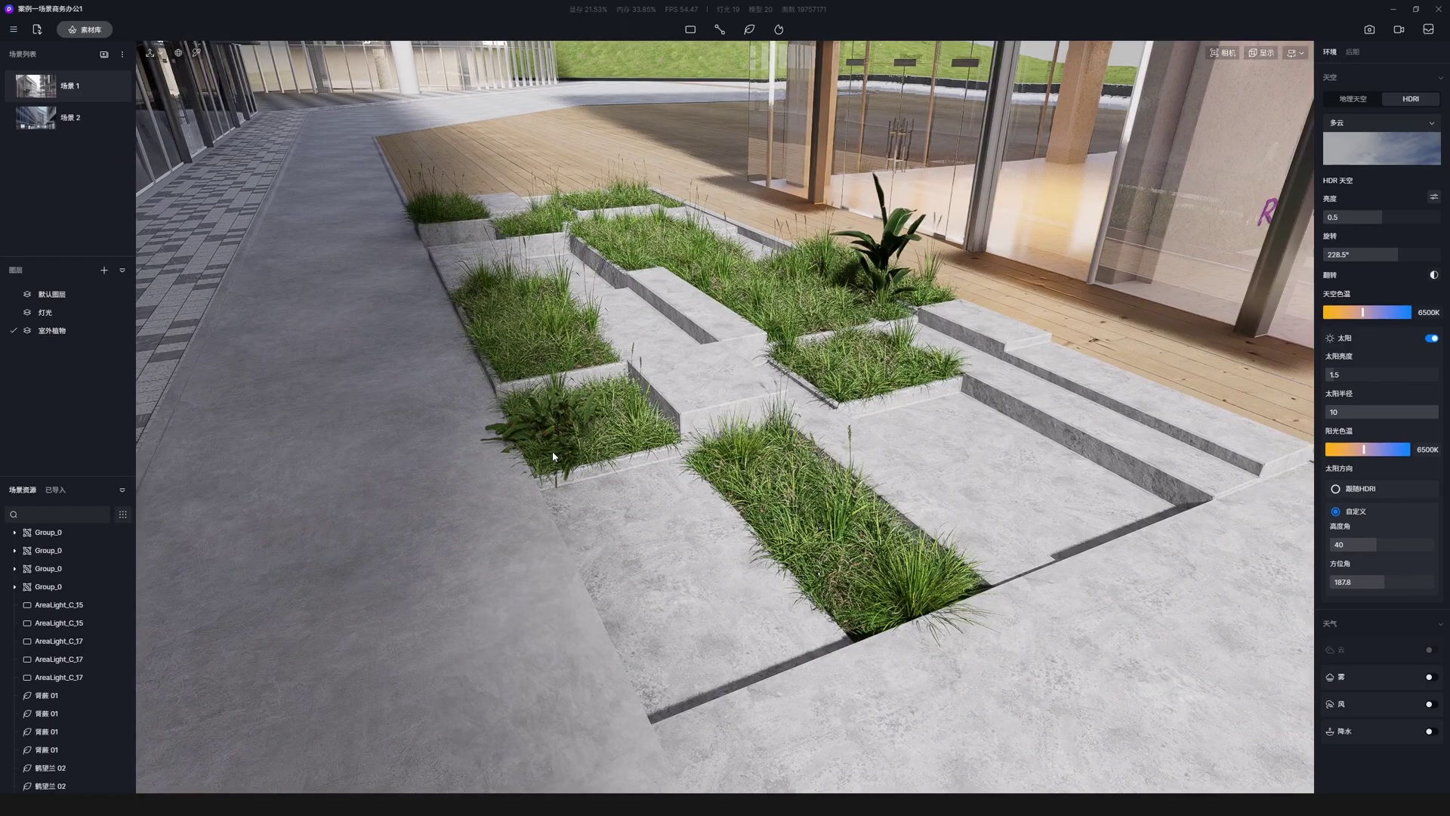
click(725, 462)
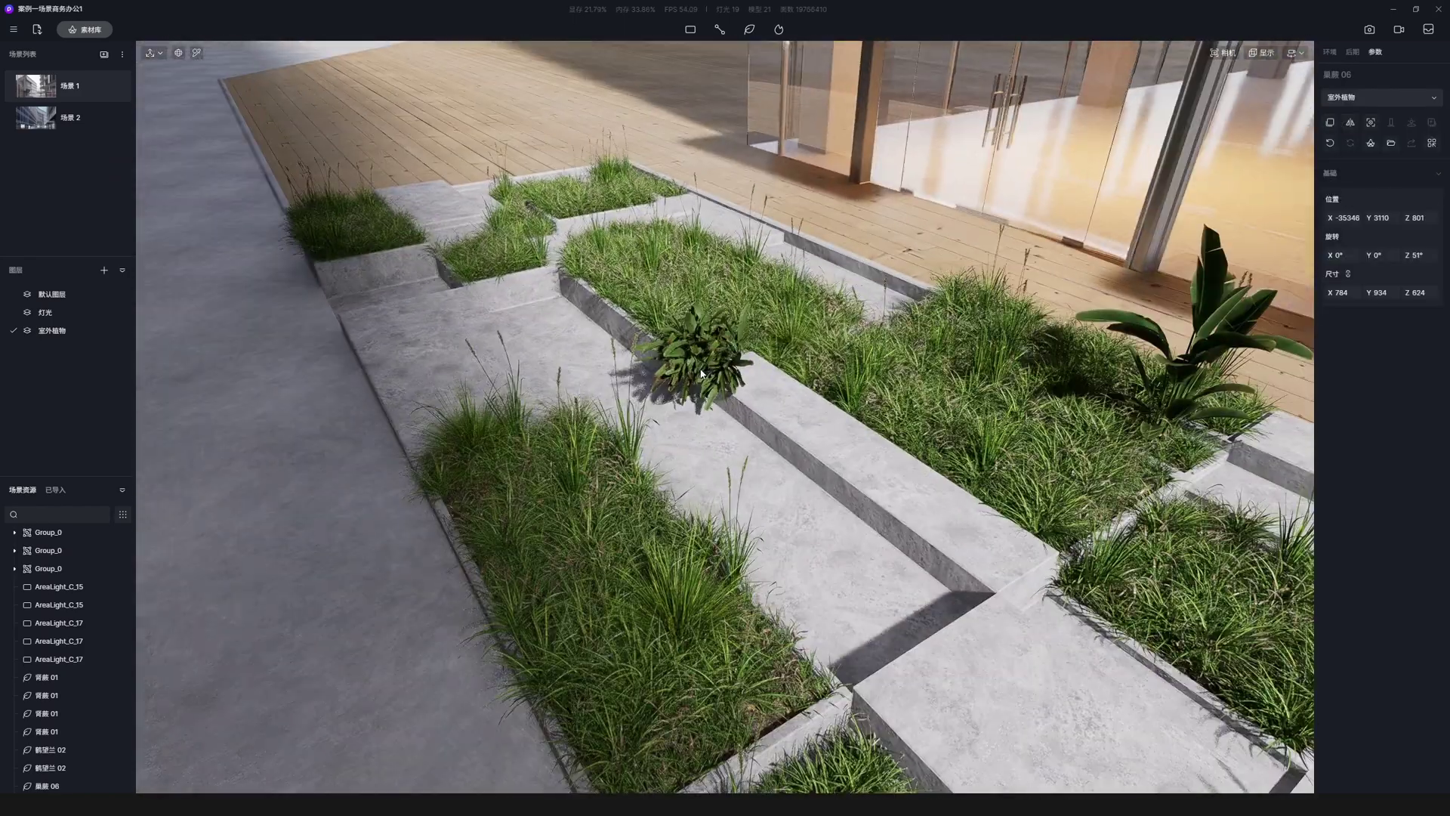
click(739, 344)
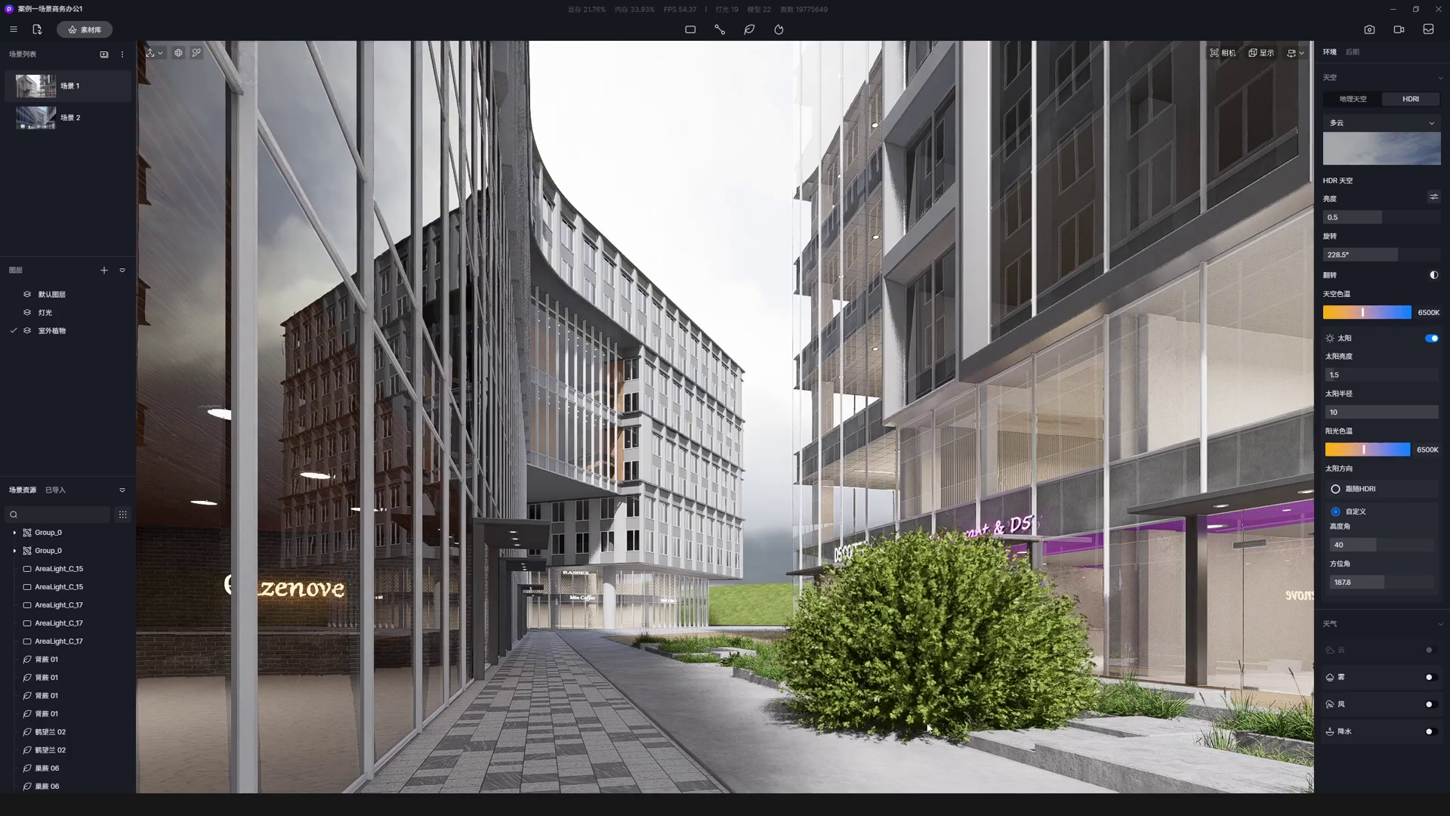
click(960, 722)
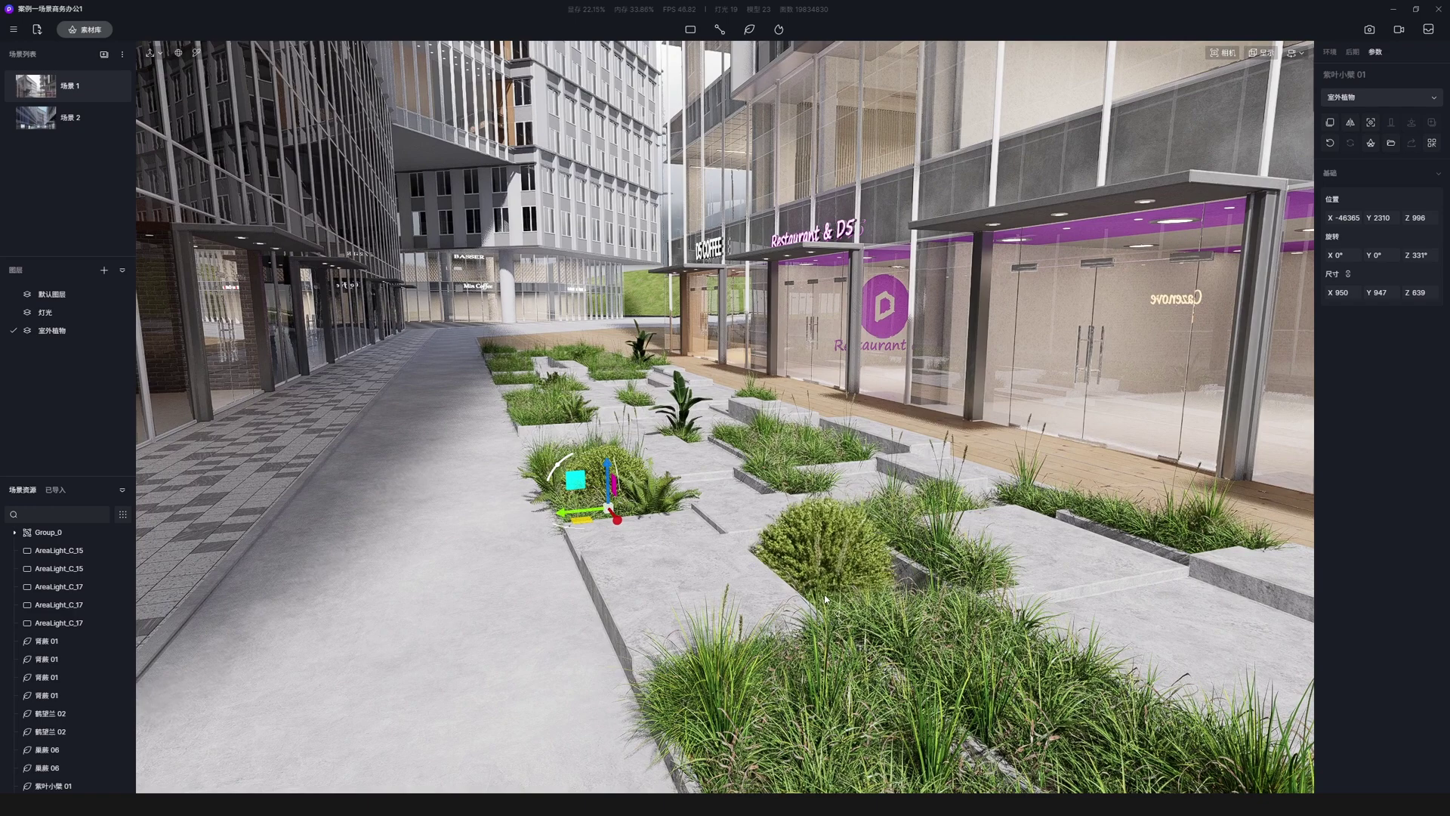
click(661, 431)
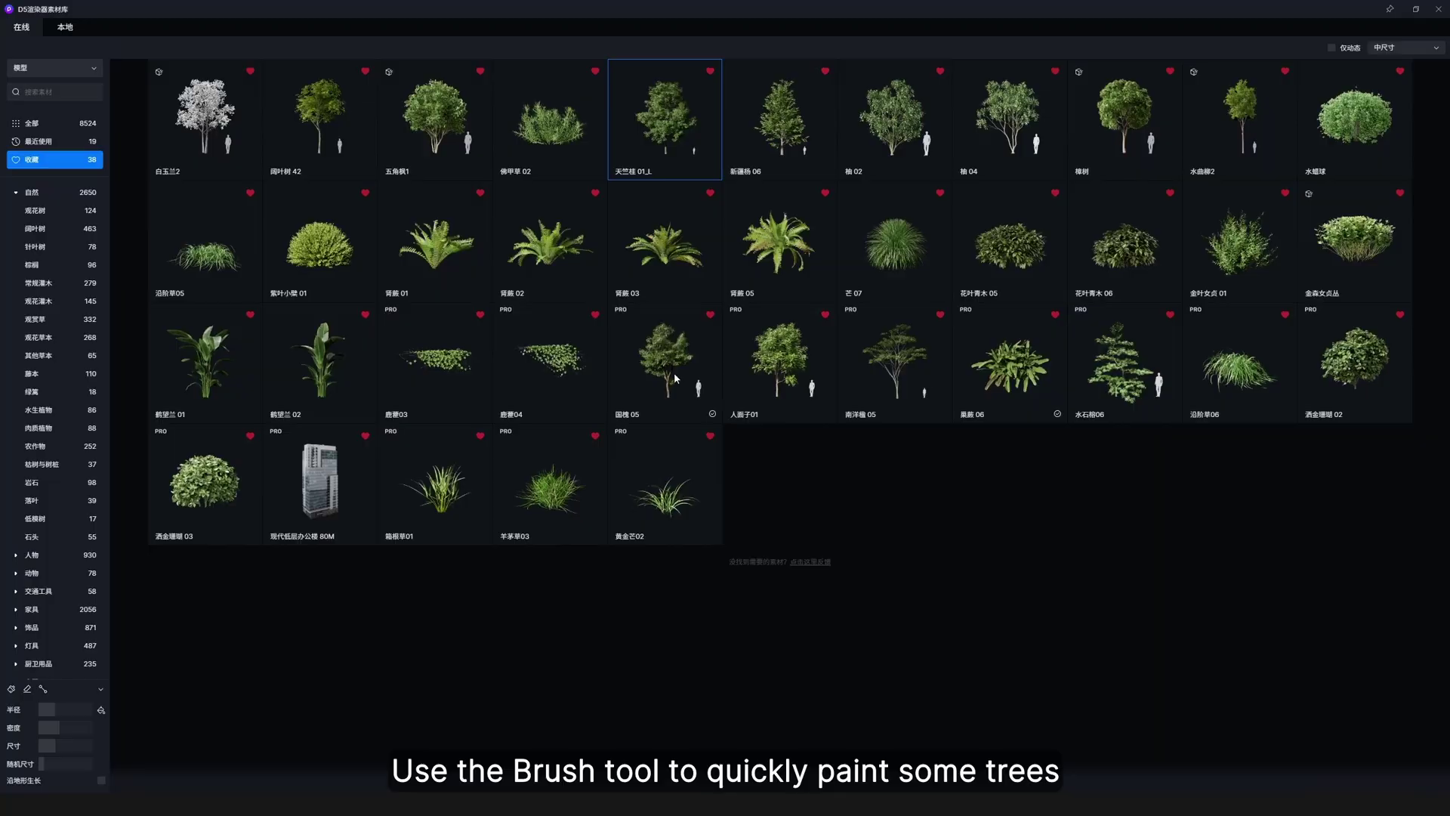
Activate the Brush tool, search the models for 樟, and select 香樟01 and 香樟02 as brush models.
click(11, 688)
click(61, 92)
text(zhan樟)
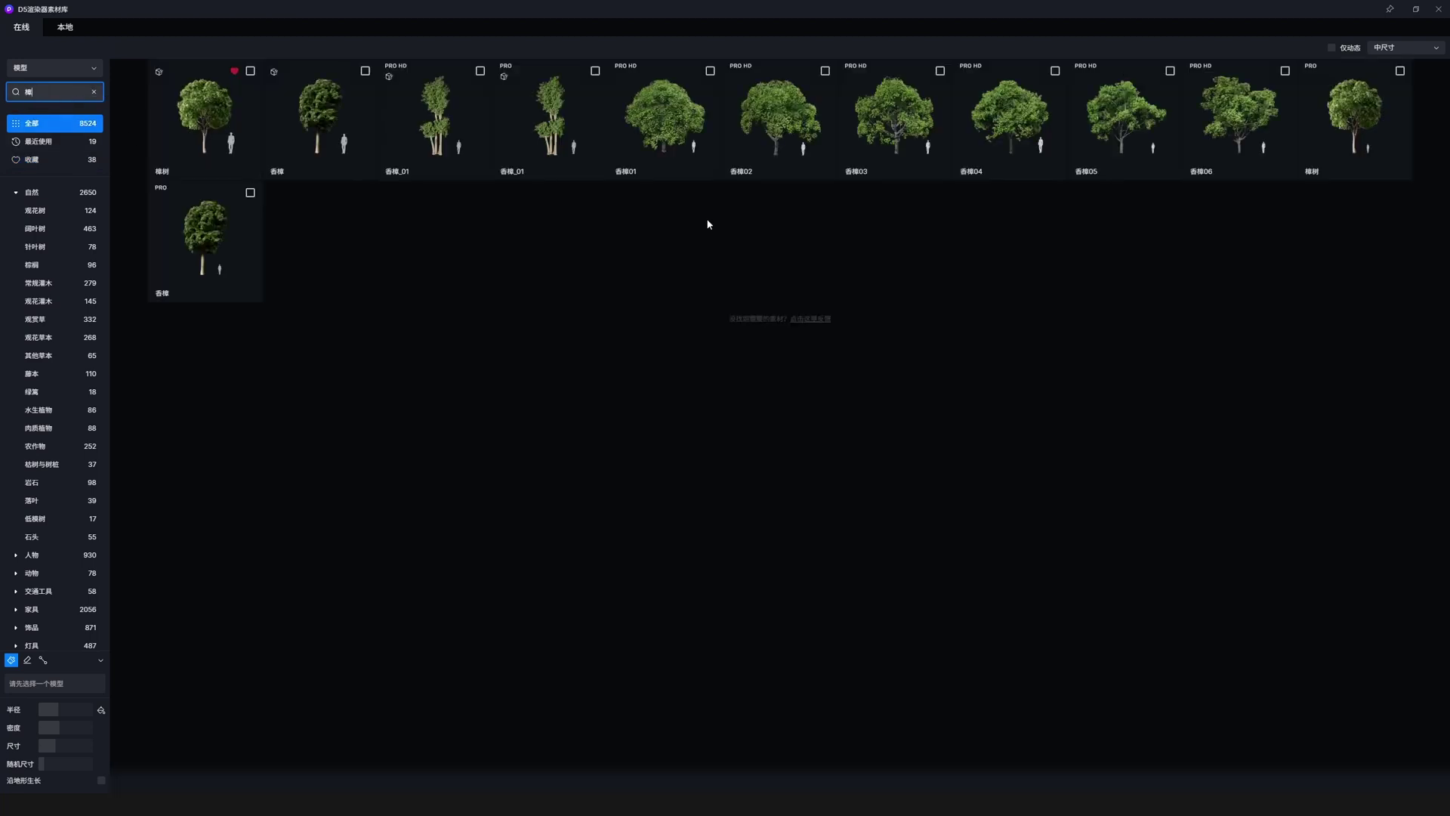
click(710, 70)
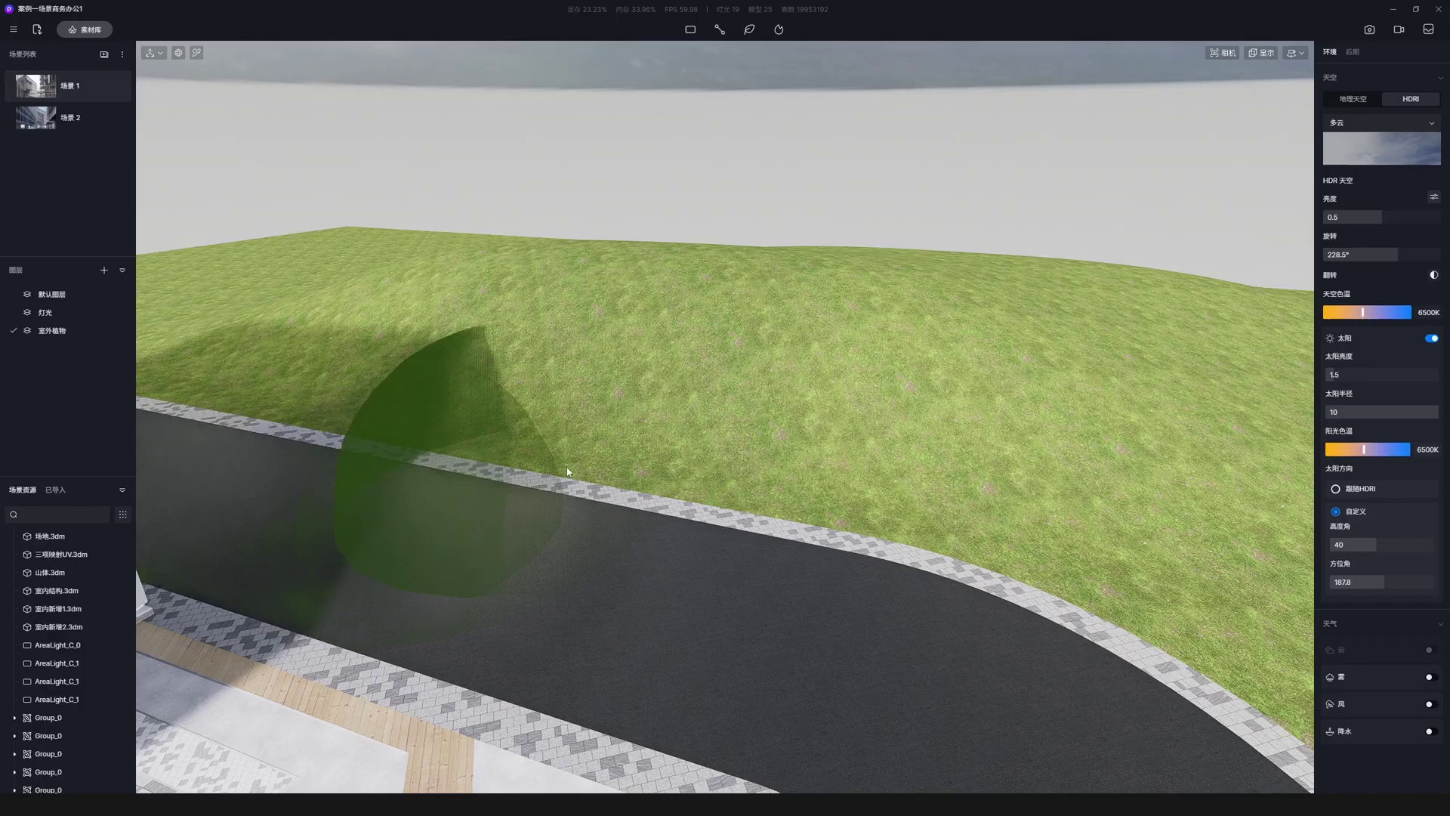
Brush camphor trees across the grassy hill beyond the road to form a dense wood.
right_drag(566, 466, 841, 560)
scroll(411, 451, down, 2)
mouse_move(411, 450)
mouse_down()
mouse_move(1051, 320)
mouse_move(1119, 339)
mouse_up()
mouse_move(1120, 340)
right_down()
mouse_move(848, 152)
mouse_move(618, 356)
right_up()
drag(618, 356, 523, 181)
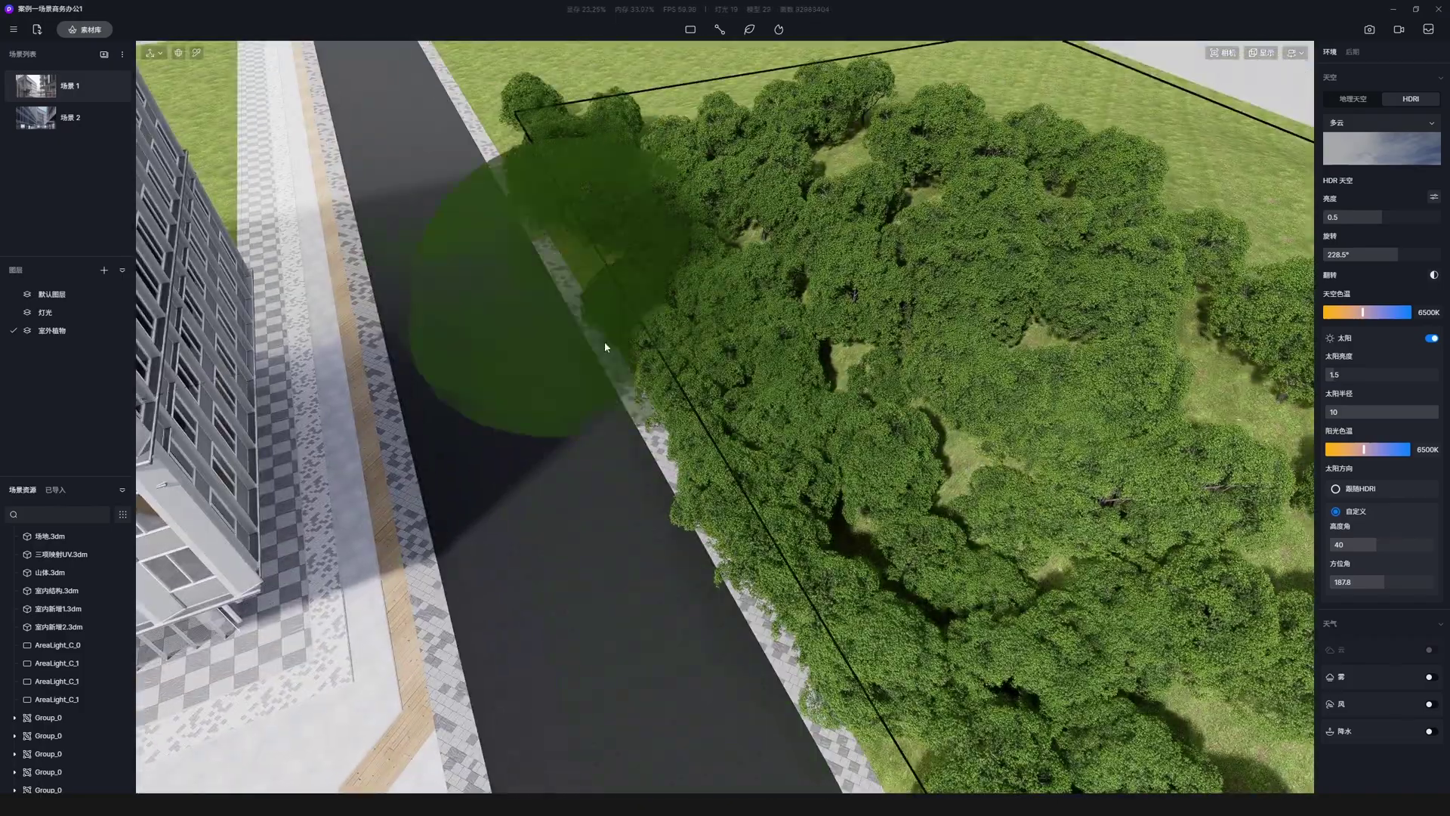
Return to 场景 1, pick the tree's leaf material, and tint its base color pale yellow-green with saturation 7, value 100 and intensity 1.42.
click(37, 95)
scroll(703, 748, up, 10)
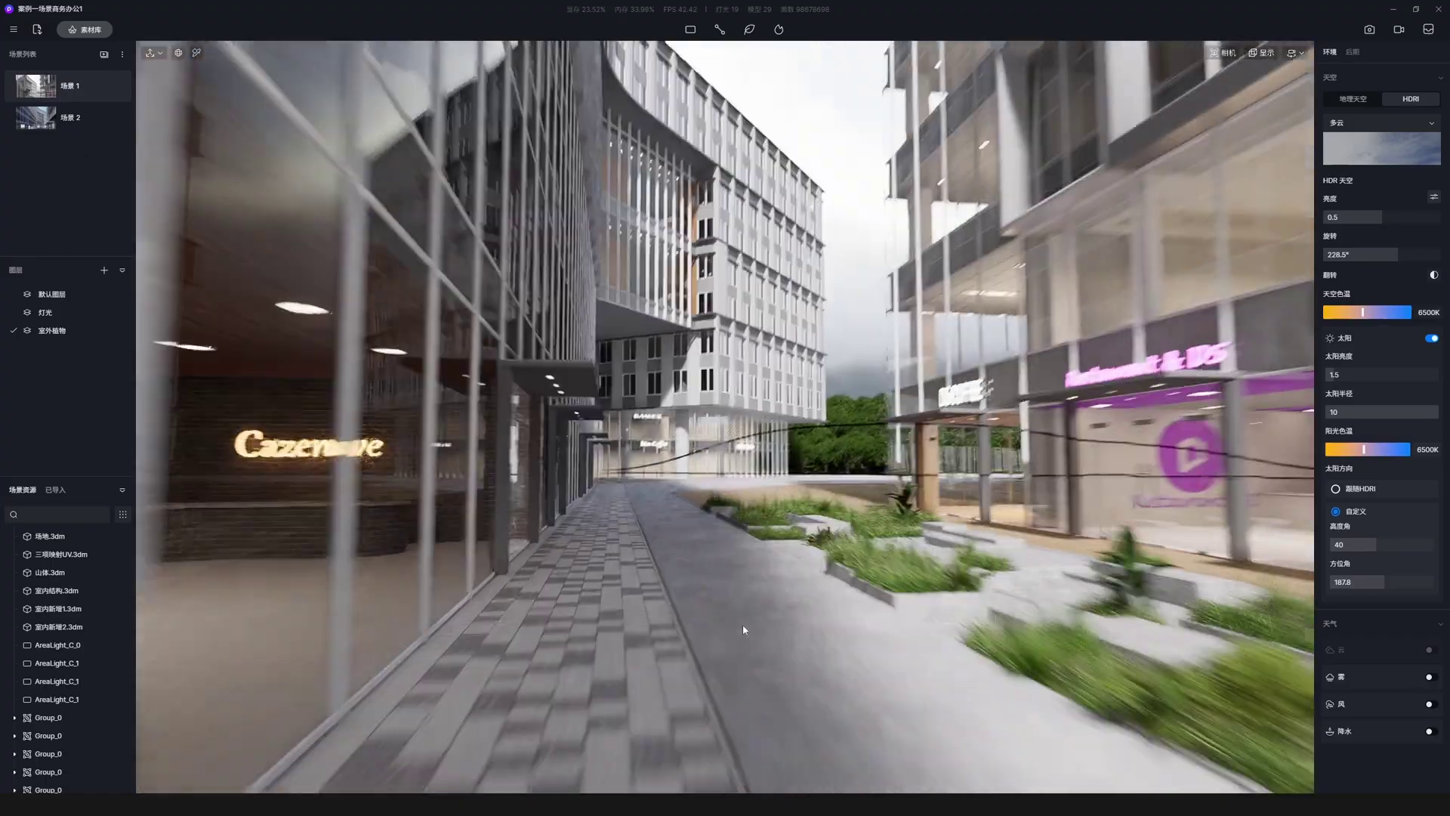
scroll(776, 637, up, 5)
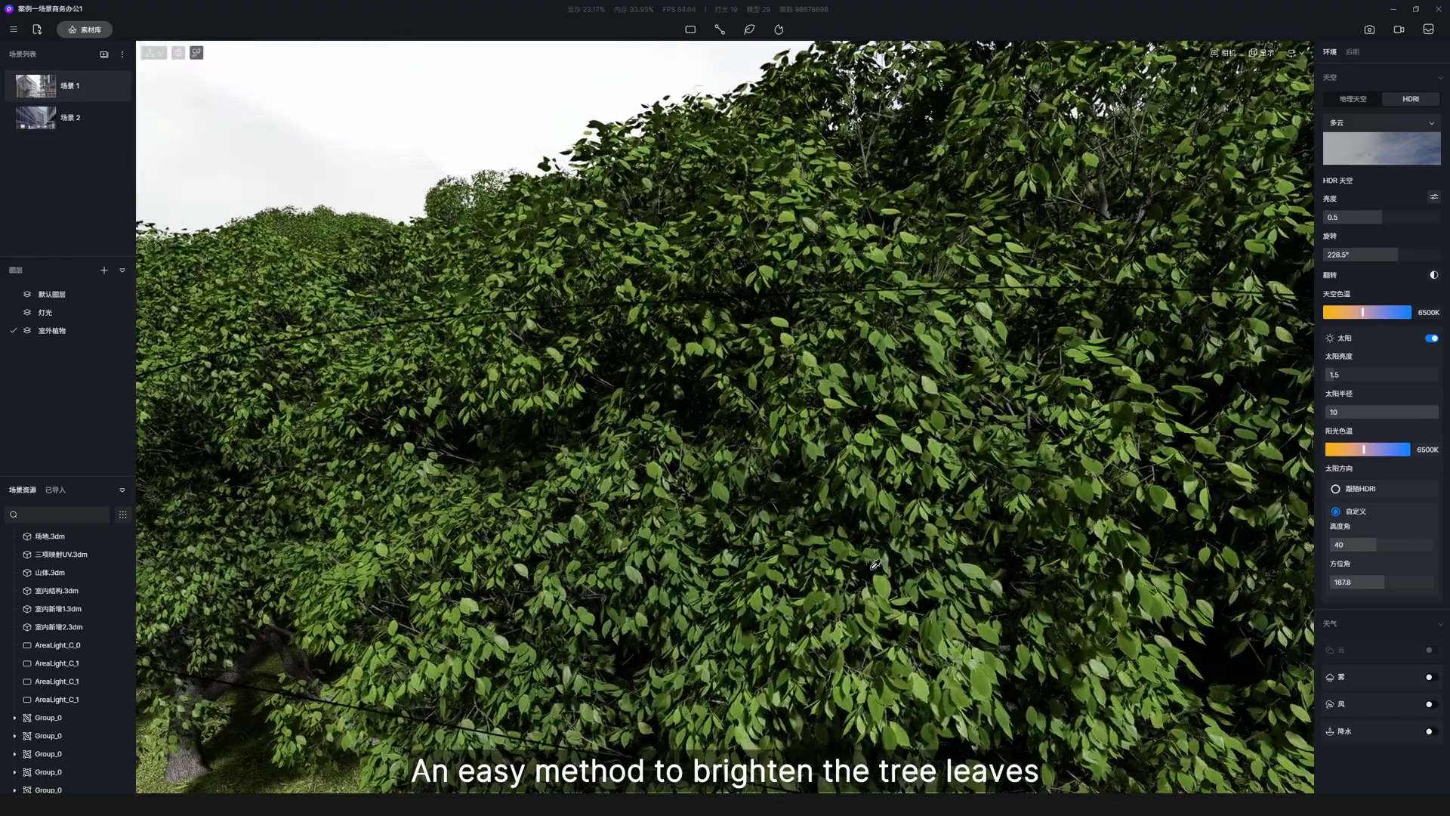
key(i)
click(776, 637)
scroll(776, 637, down, 3)
click(1346, 214)
click(1332, 237)
drag(1340, 301, 1333, 280)
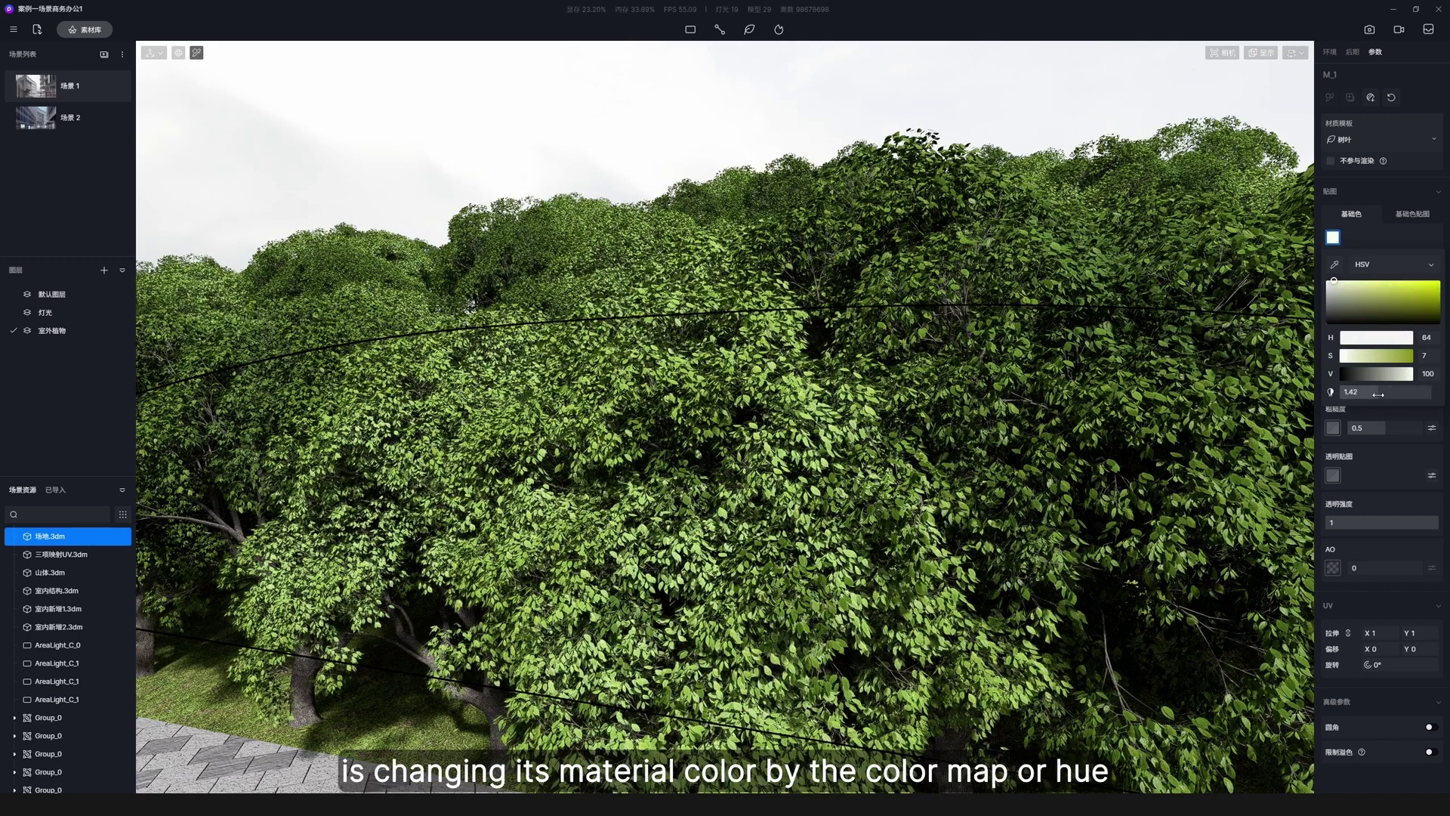
click(1412, 214)
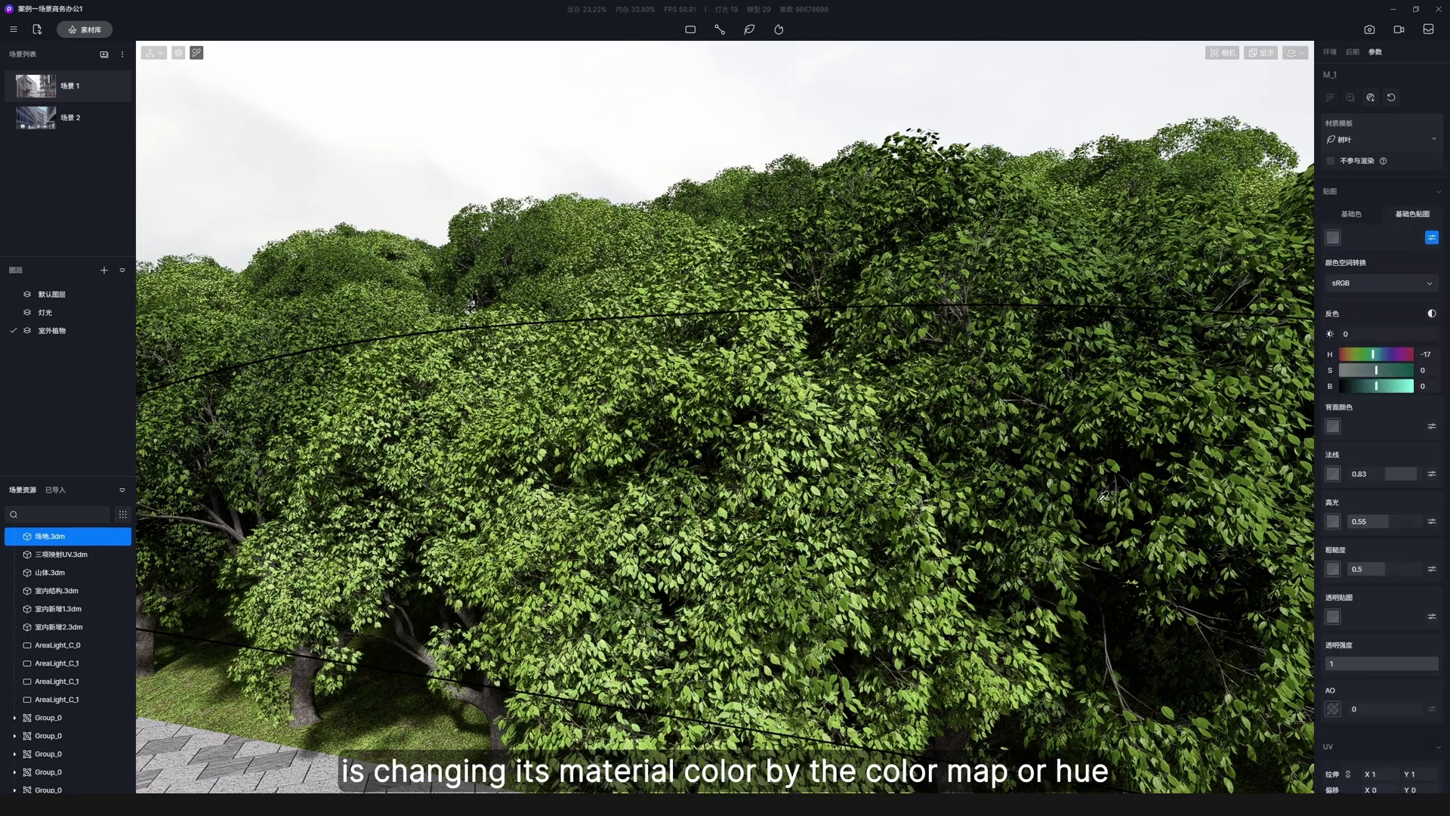
Pick the leaf material of the darker tree and tint its base color pale yellow-green with saturation 5 and value 100.
click(1007, 476)
click(1333, 237)
scroll(946, 400, up, 5)
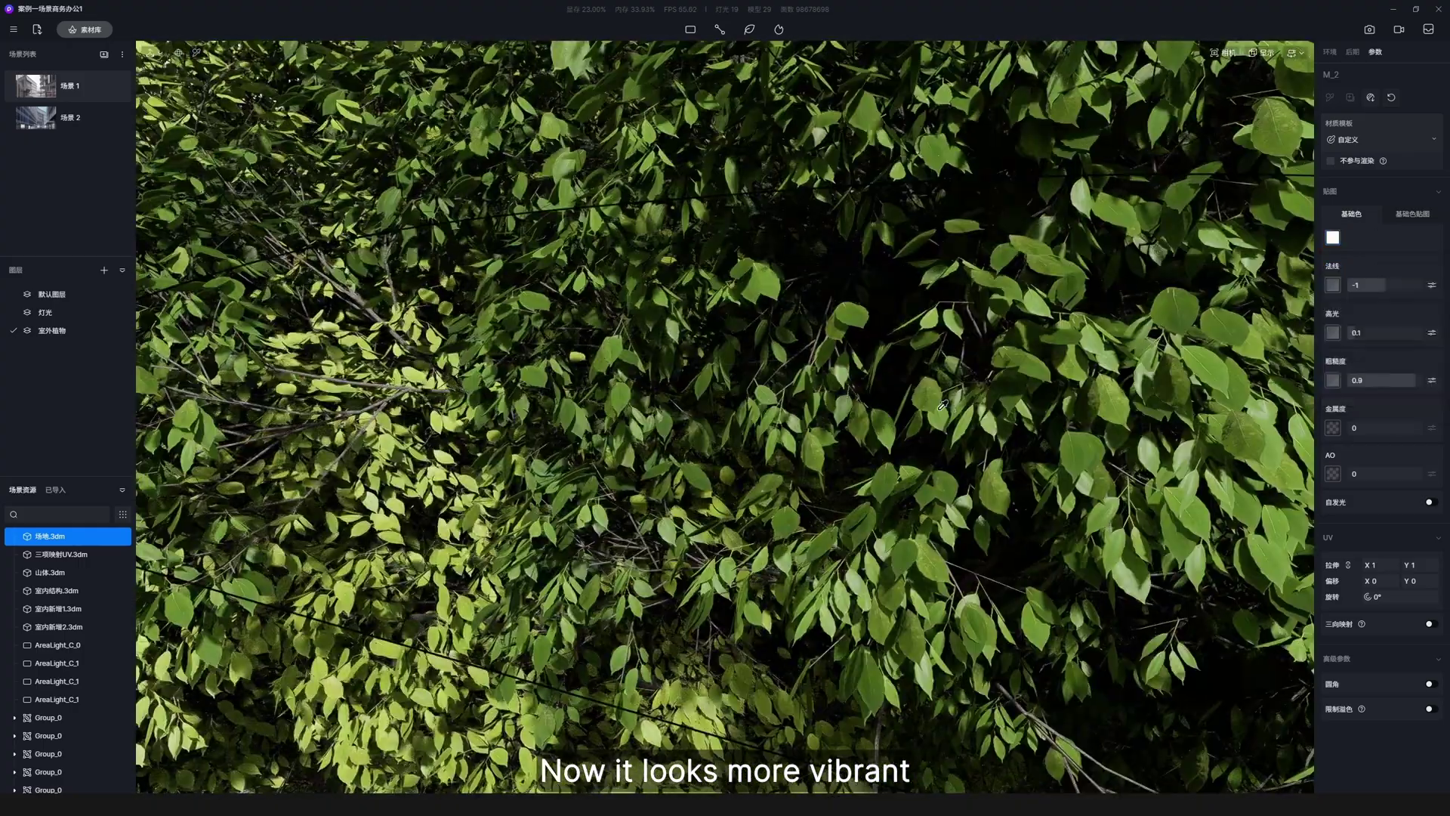
click(946, 400)
scroll(946, 400, down, 4)
click(1333, 237)
click(1332, 282)
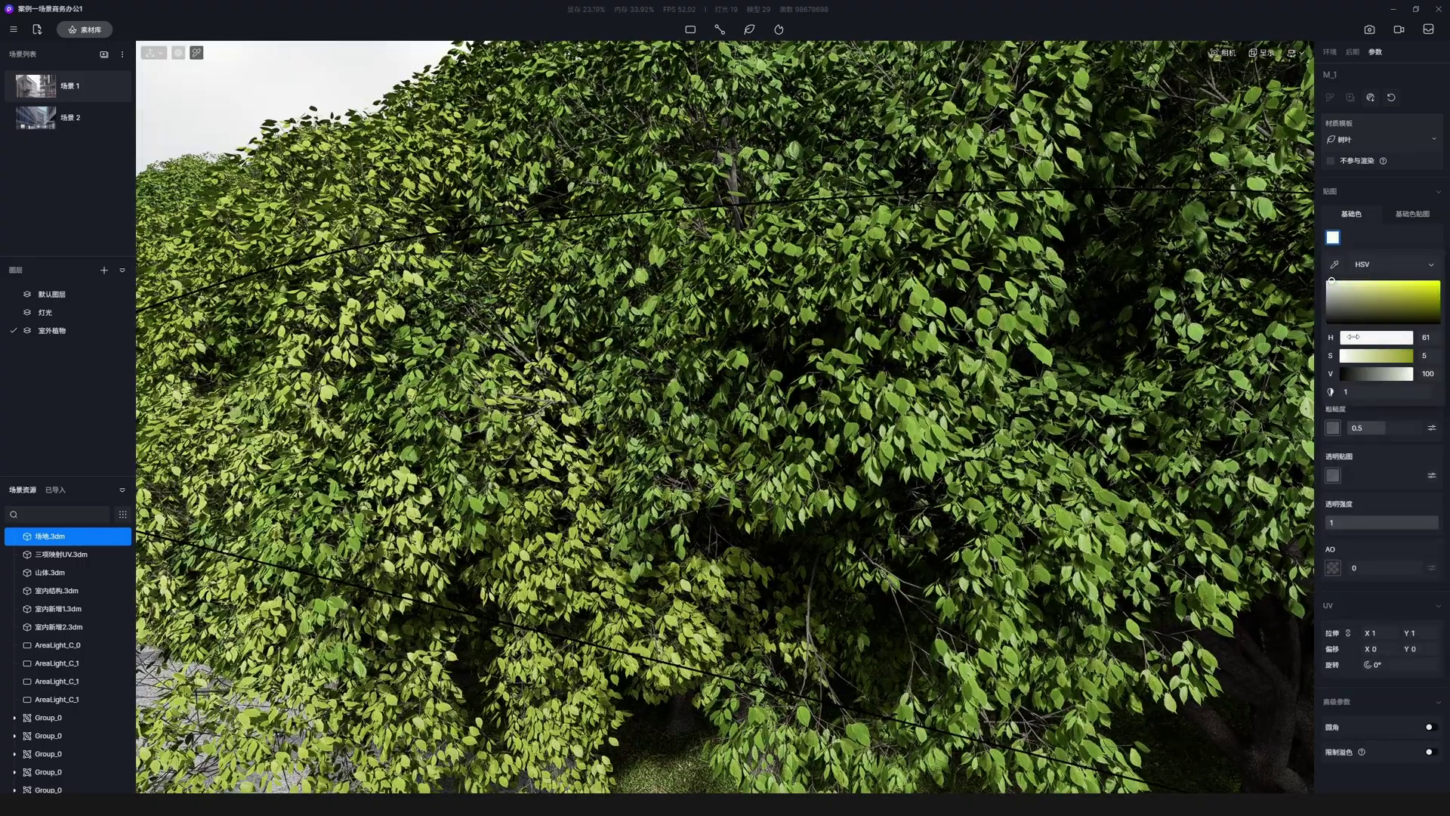
click(1412, 215)
scroll(1099, 320, down, 4)
click(1357, 215)
right_drag(913, 395, 882, 433)
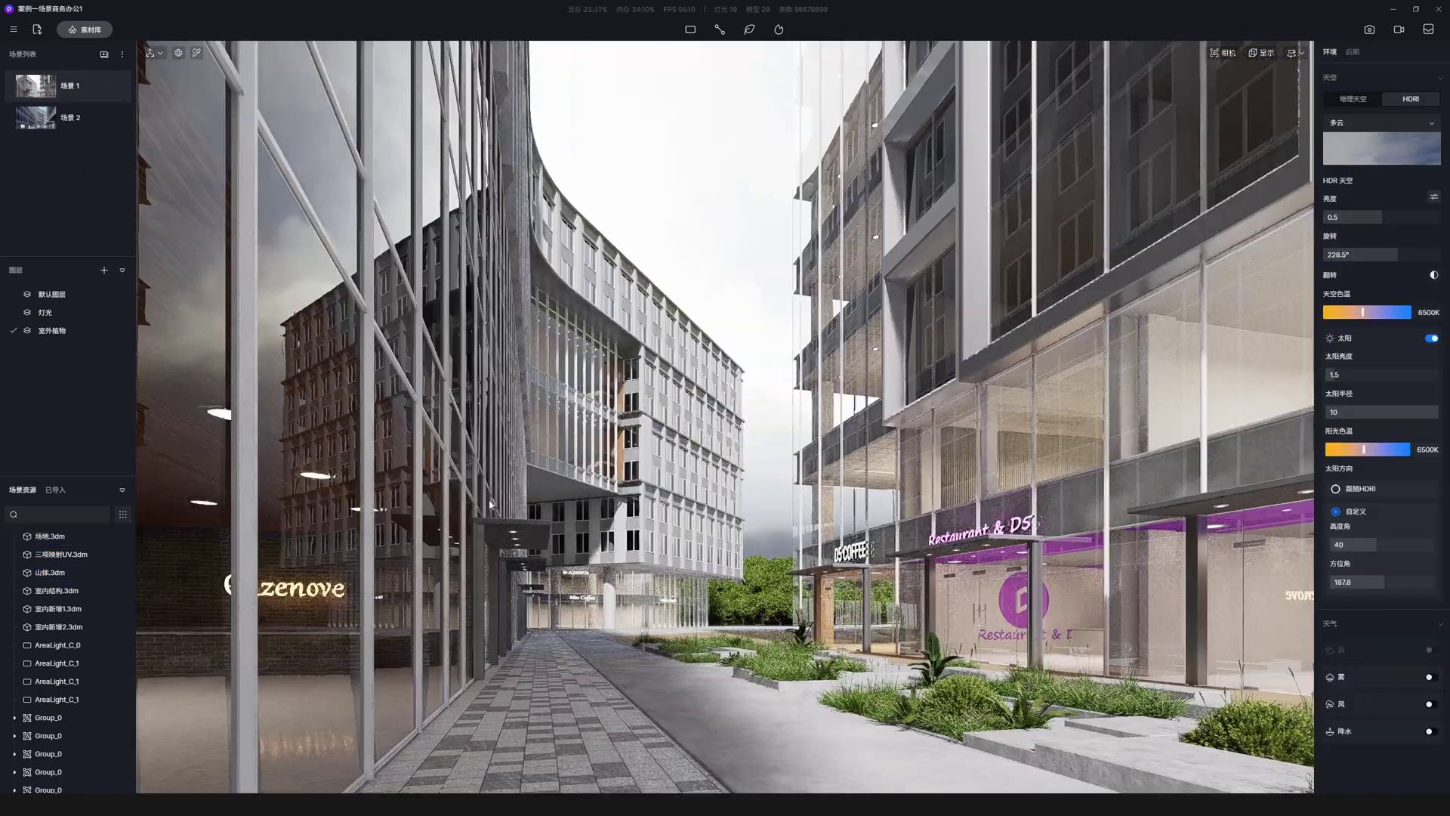
Clear the 樟 search in the asset library and show the favorited models to choose shrubs from.
key(w)
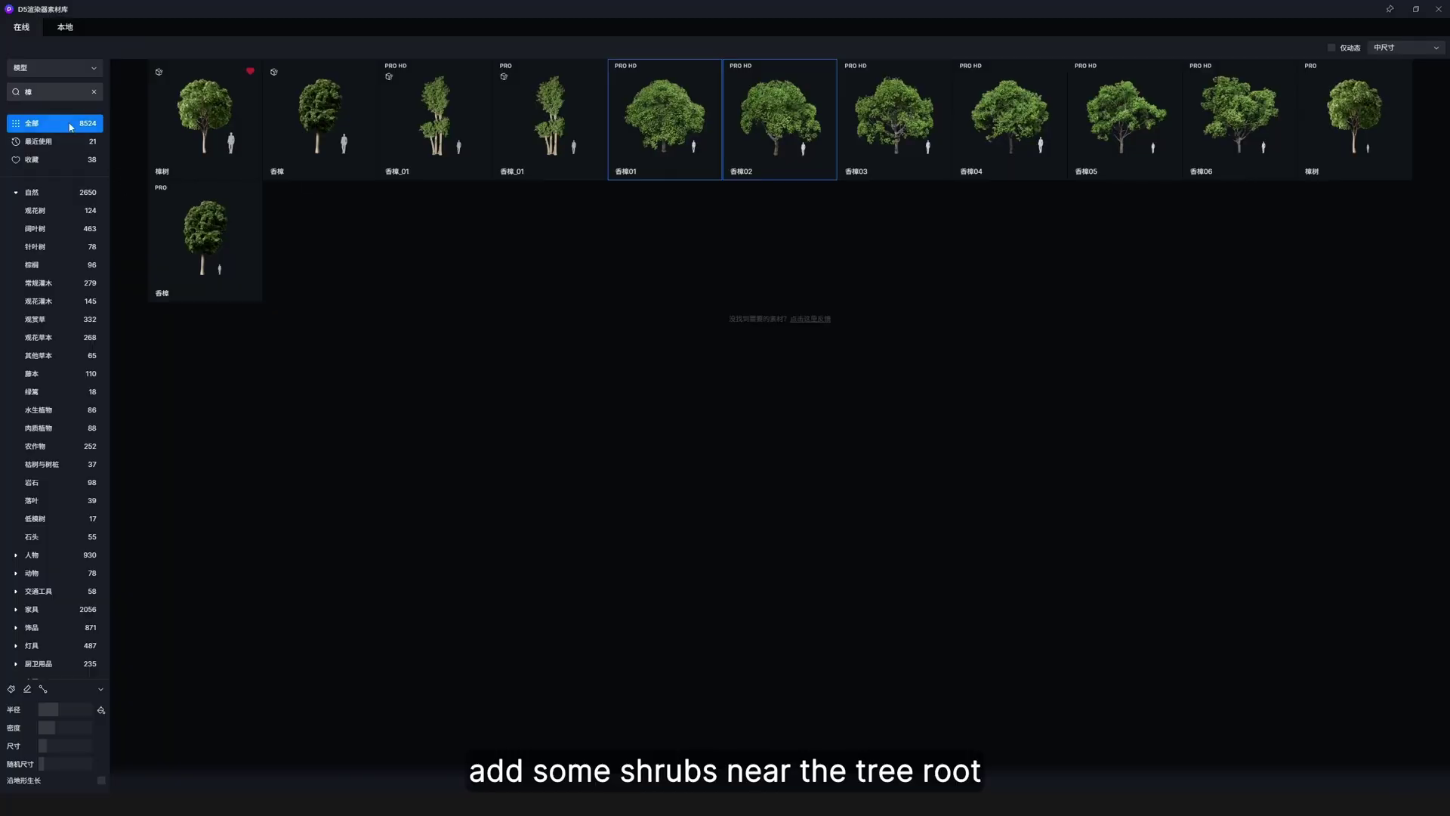
click(94, 91)
click(48, 157)
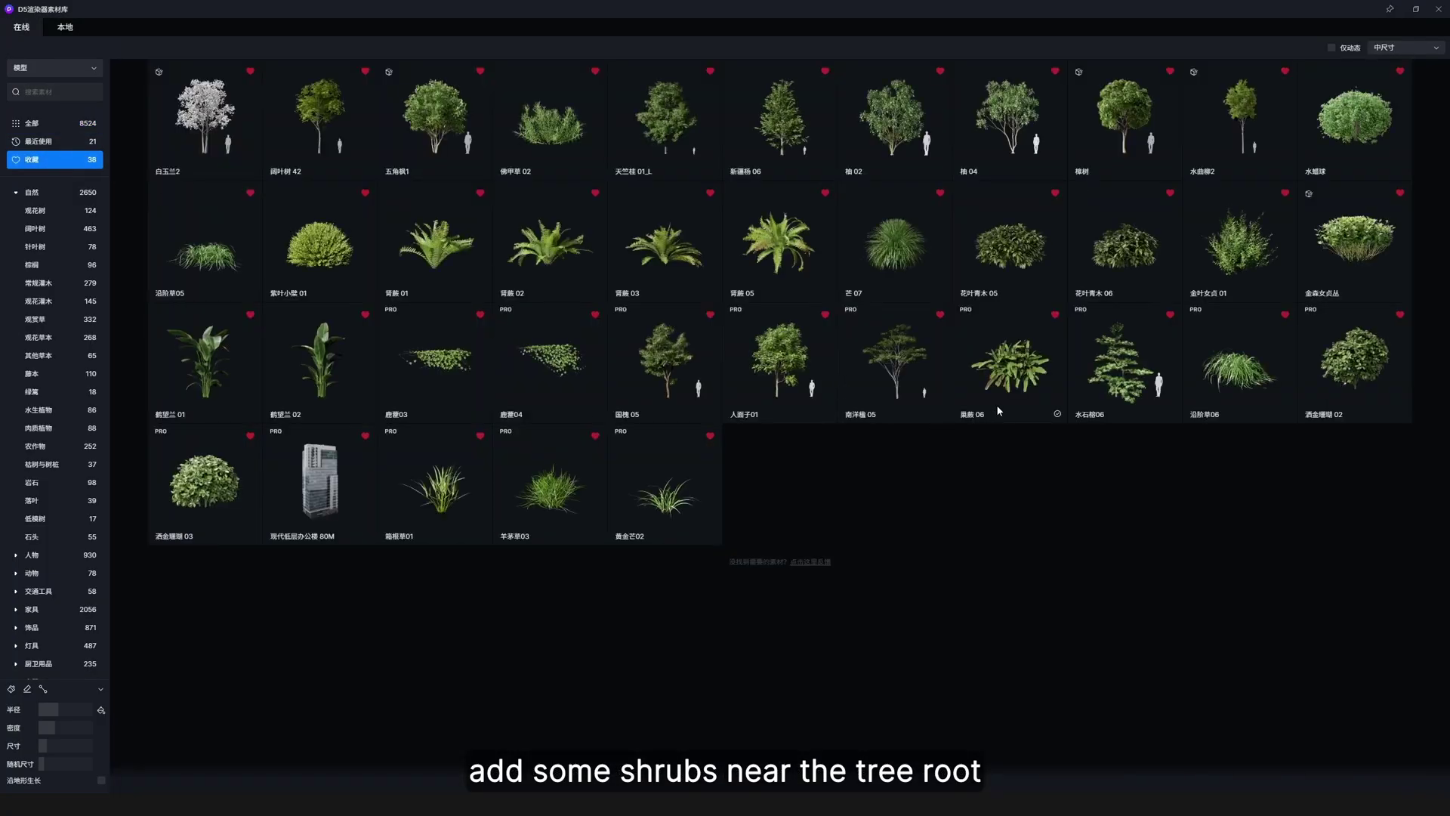